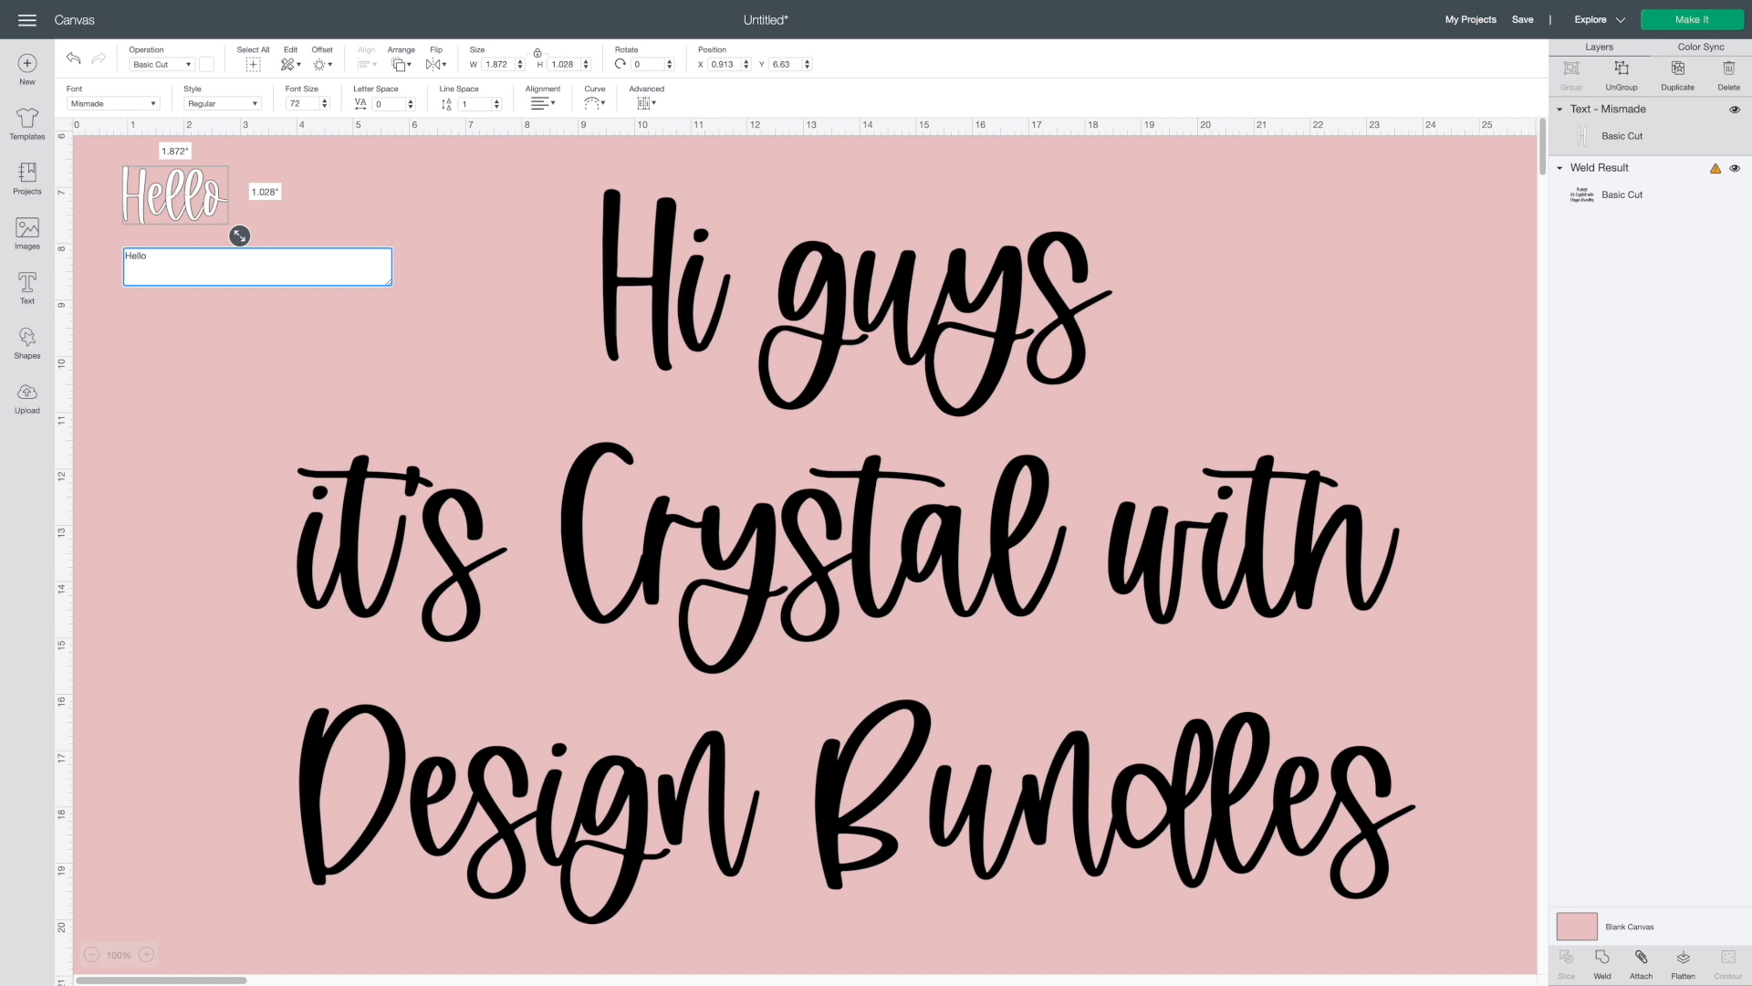
- Append a second "Hello" and a first name to the small "Hello" text
text(Hello)
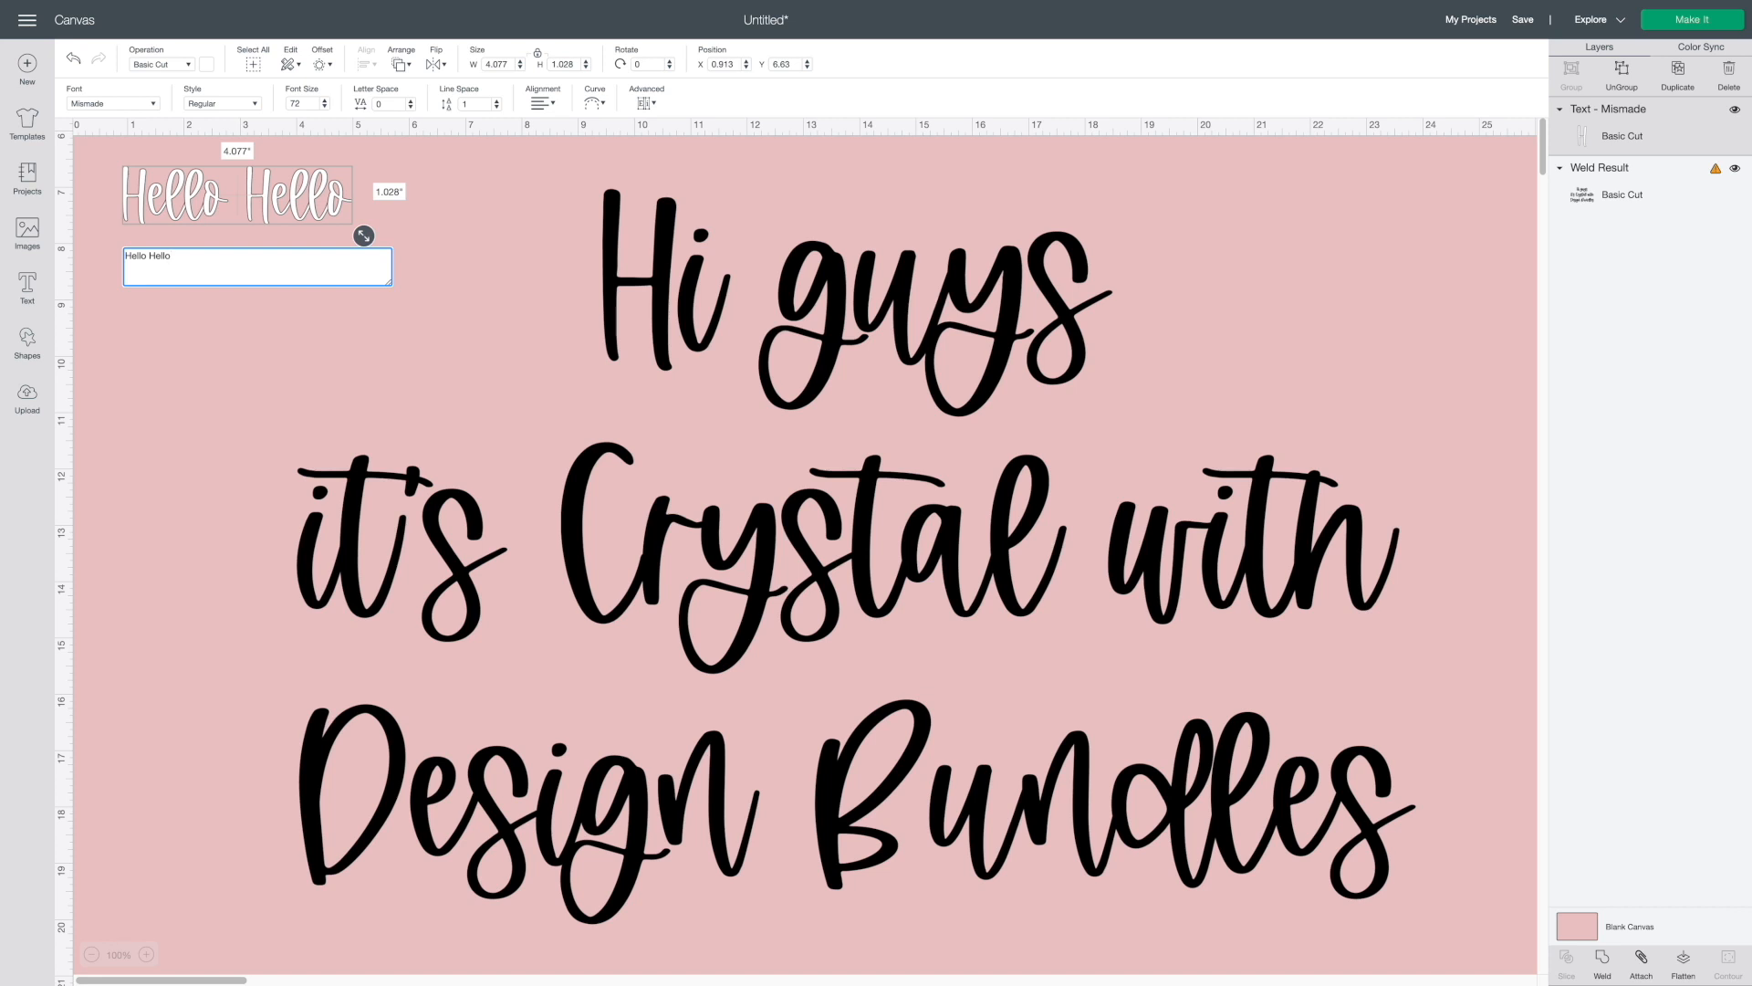
text(Cry)
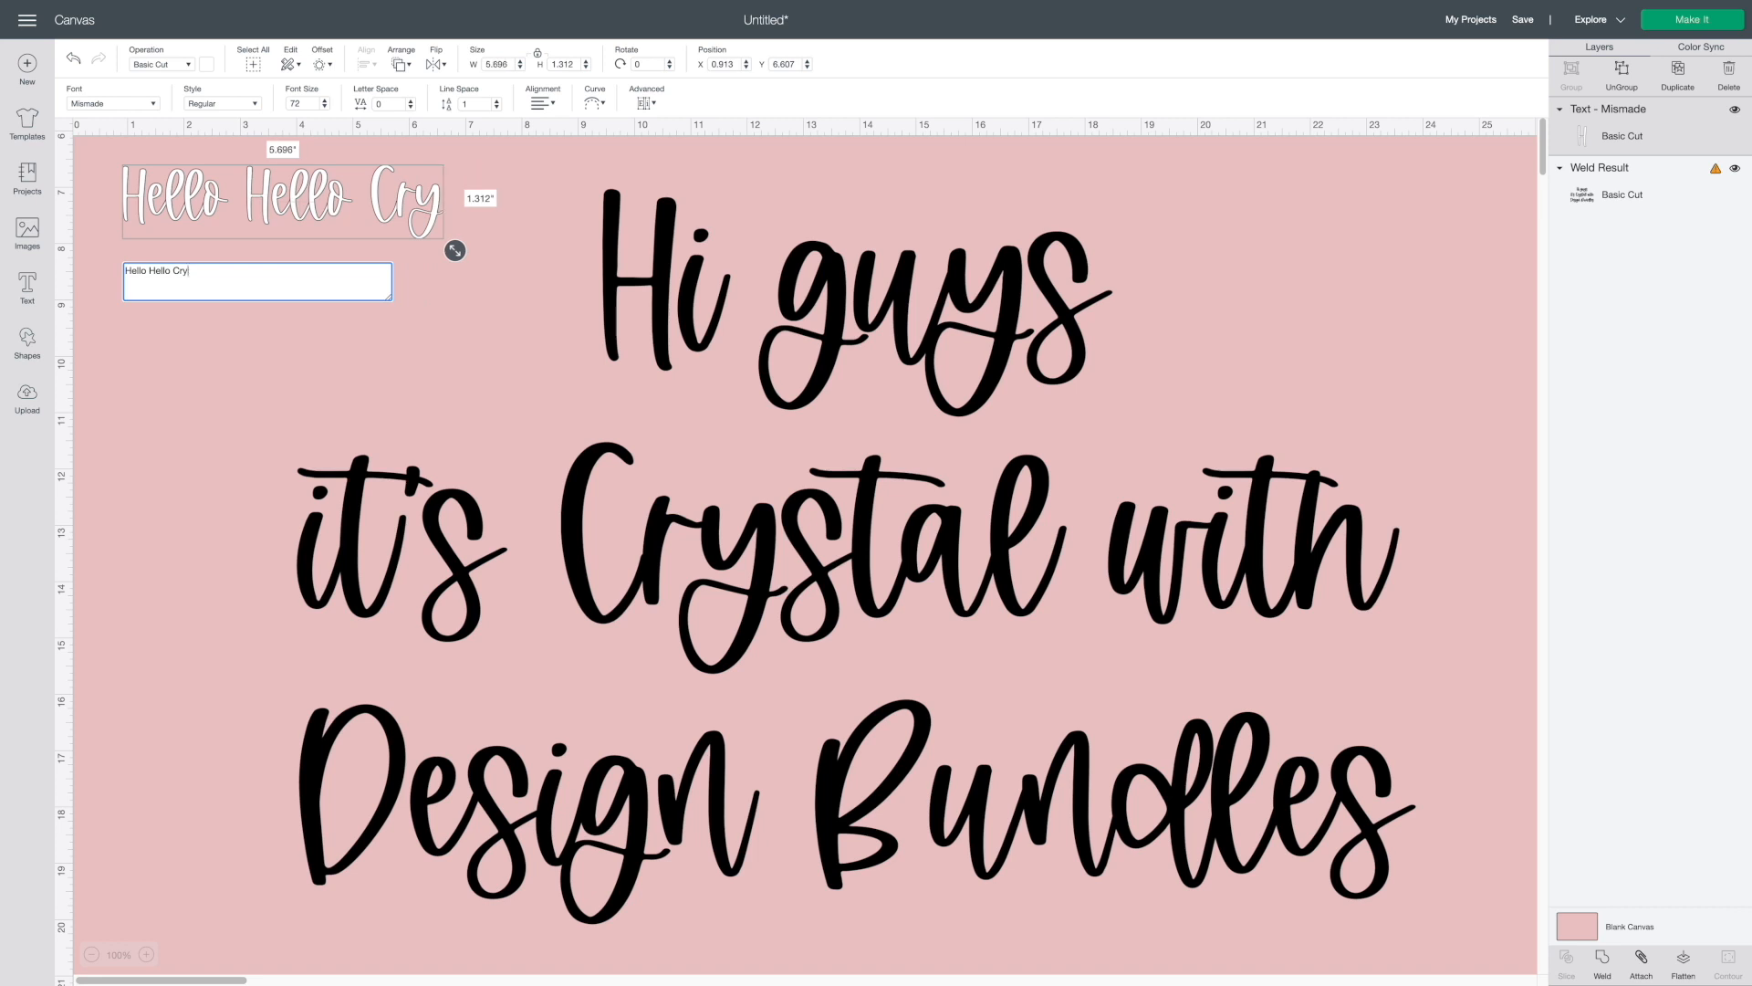
text(stal)
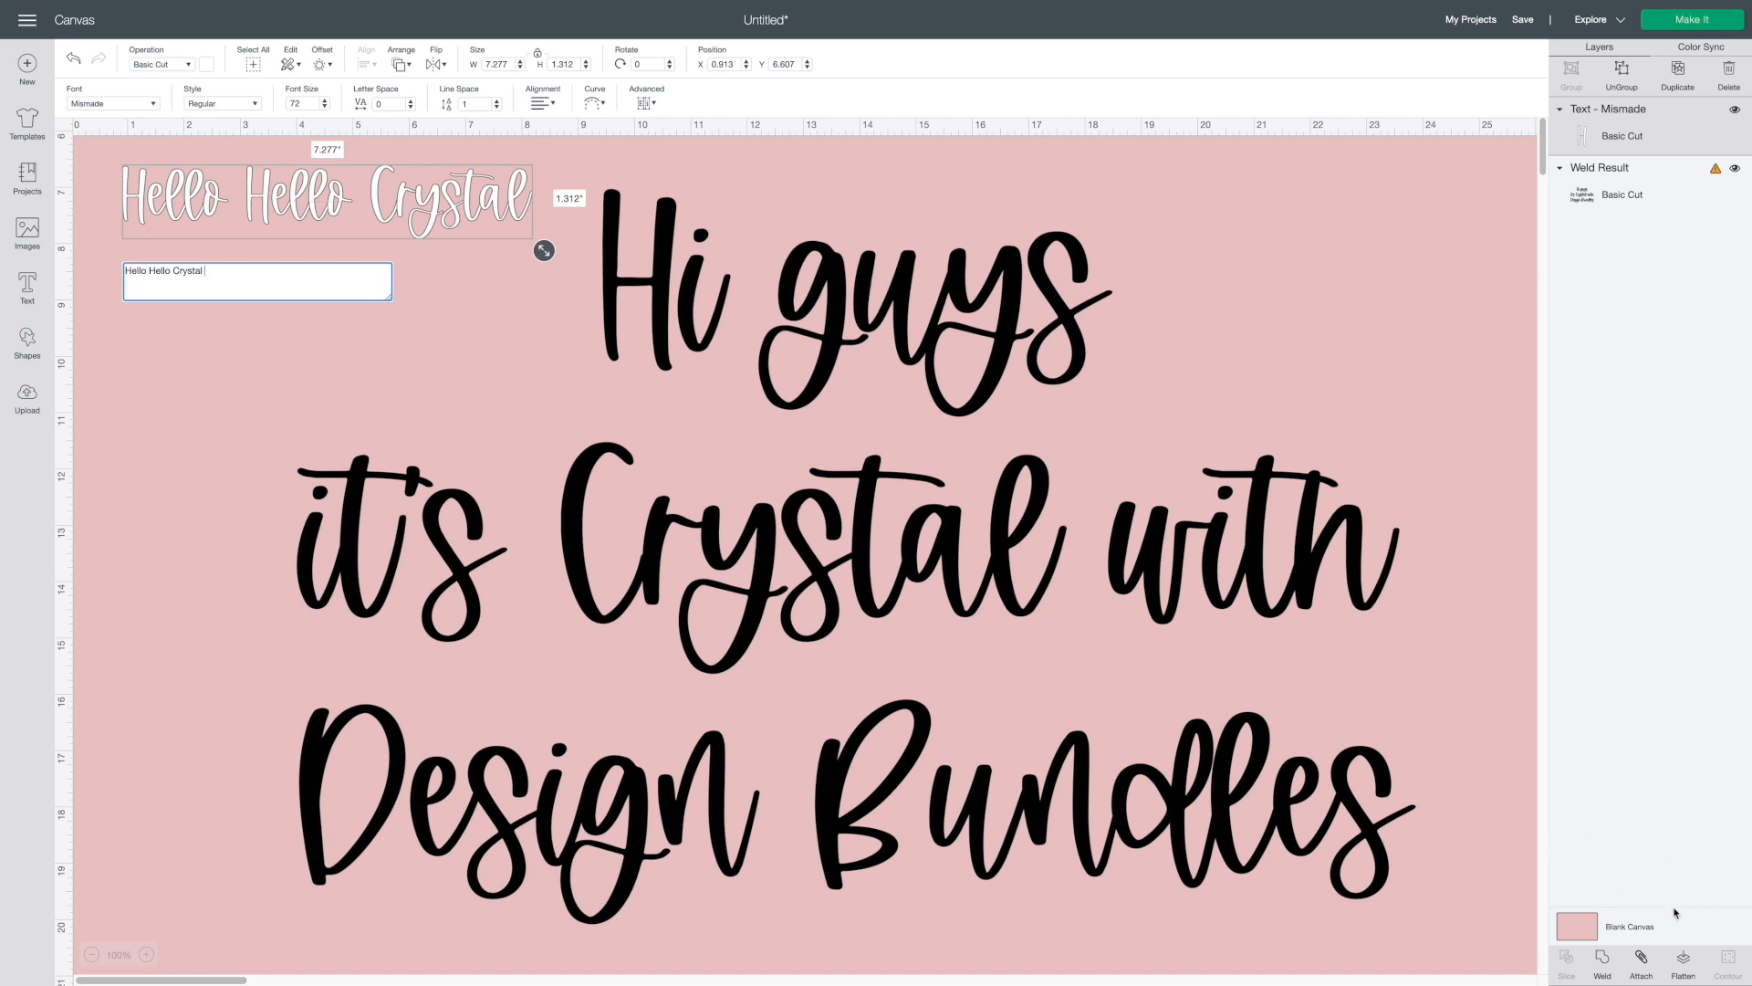
- Set the blank canvas background to light pink, #f3d2d2
click(1577, 930)
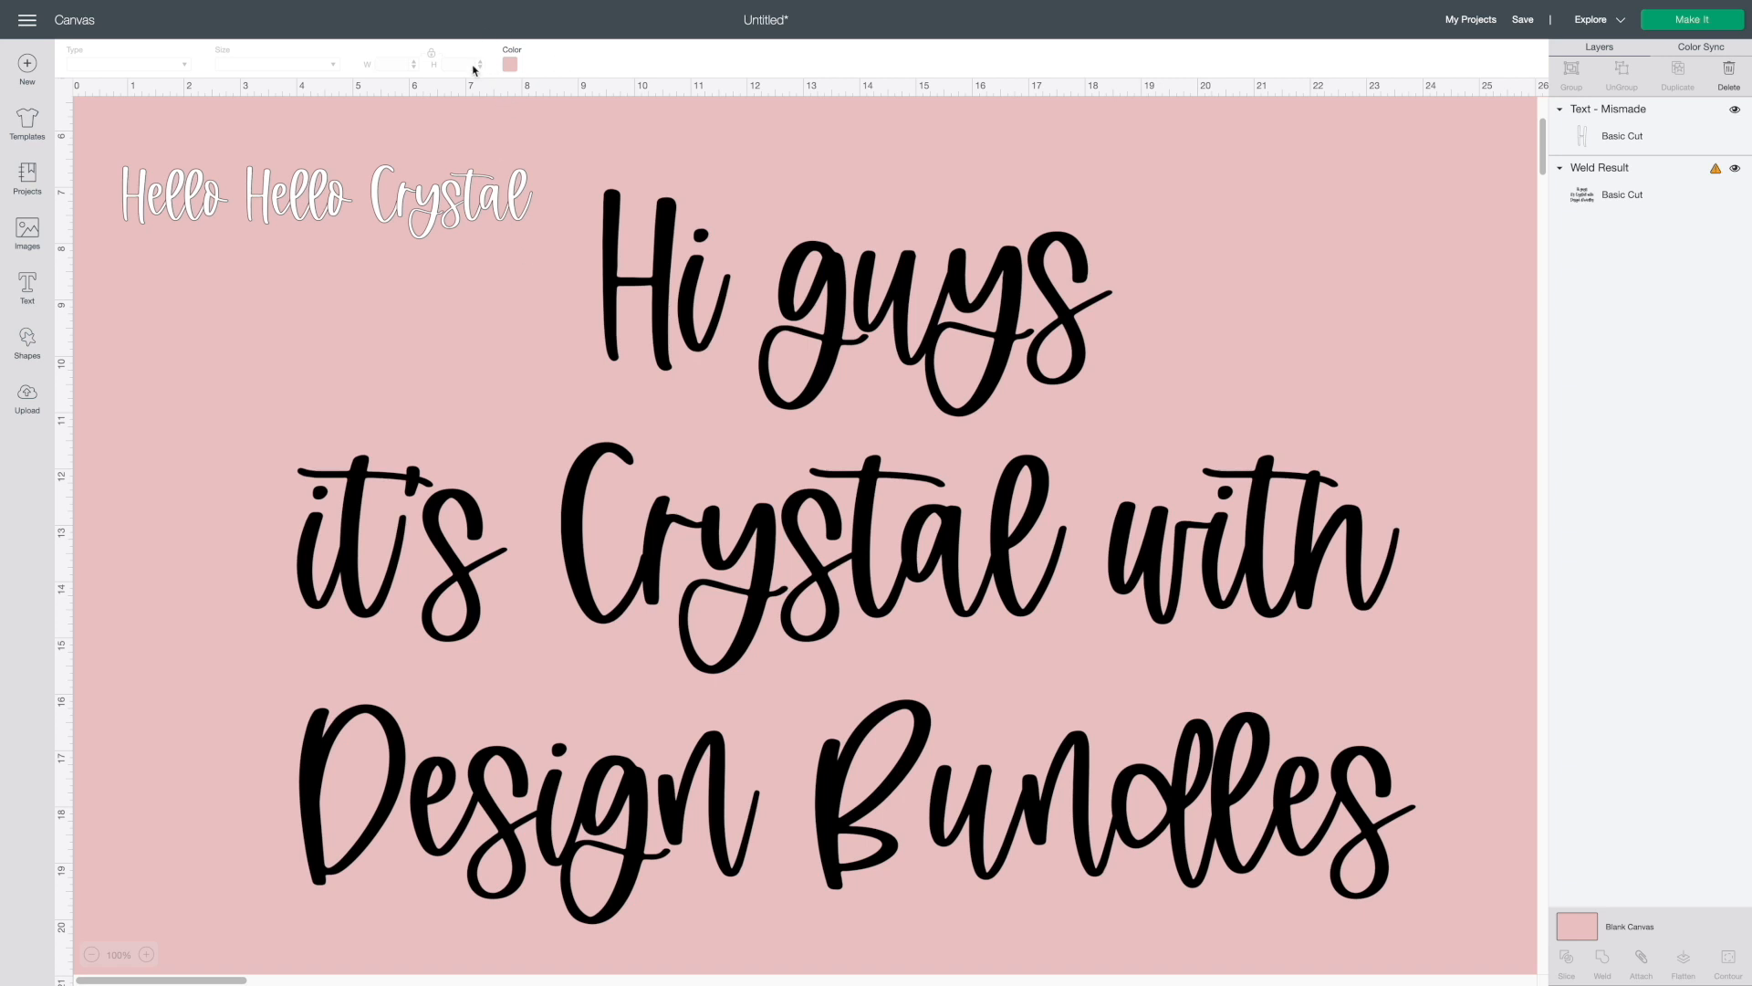
click(509, 64)
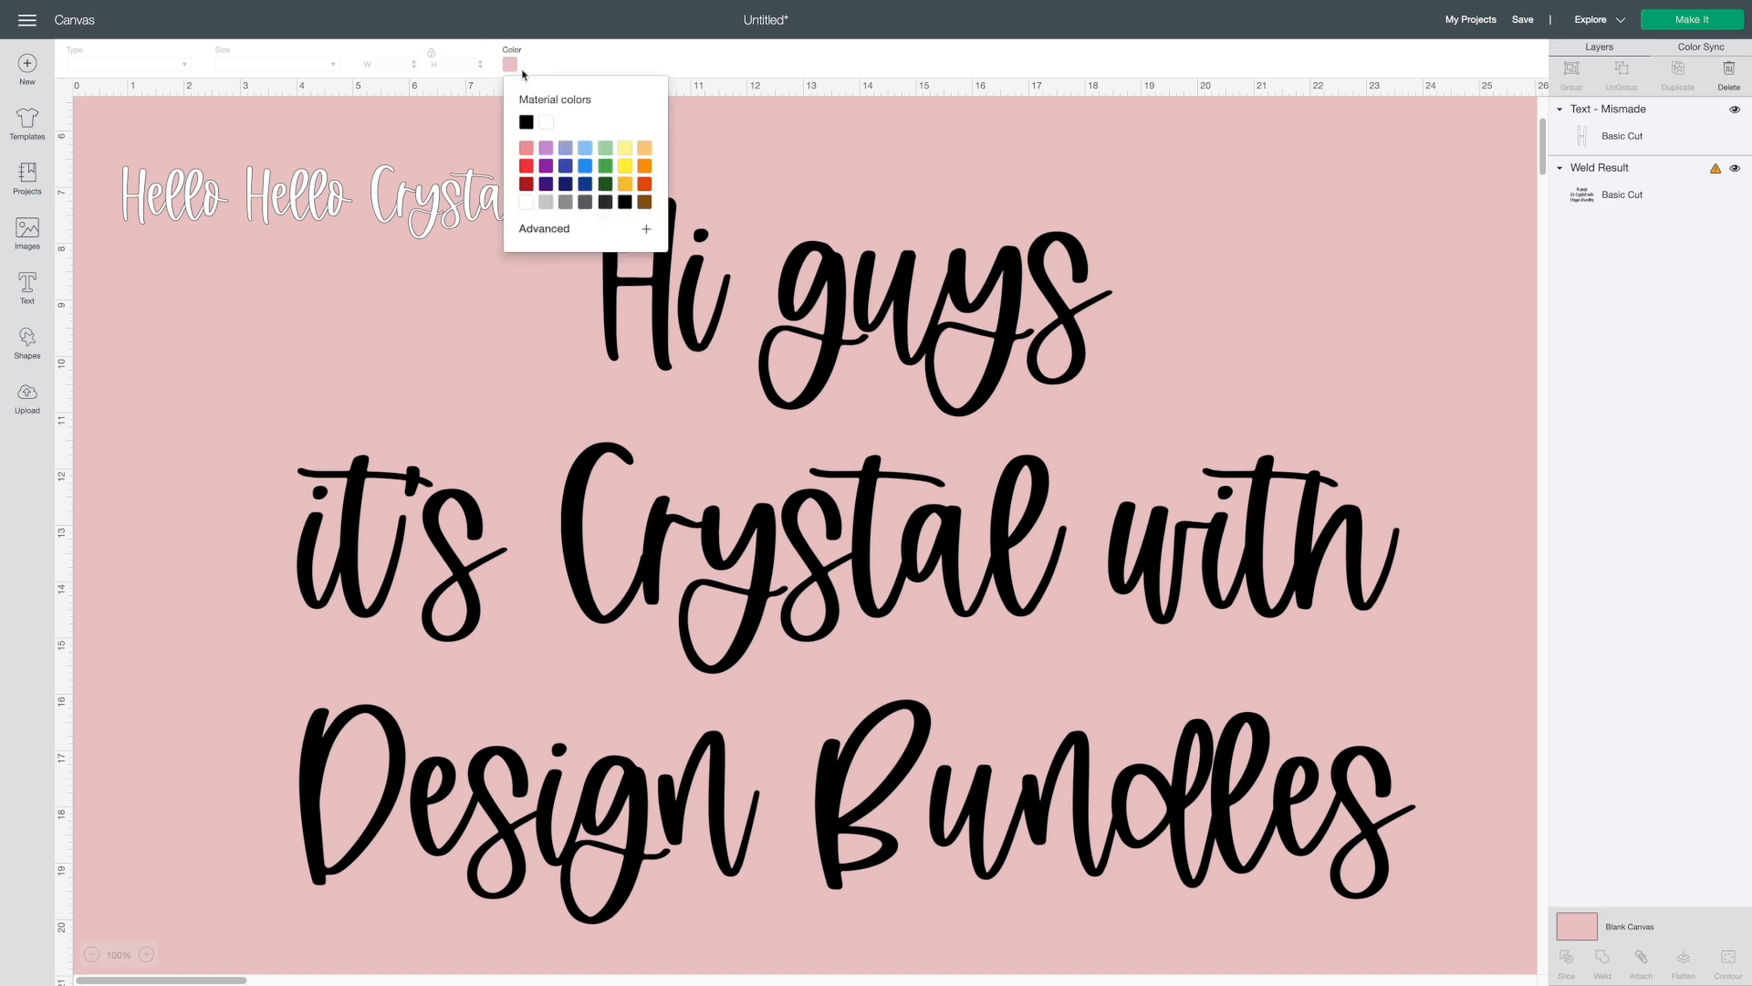
click(545, 122)
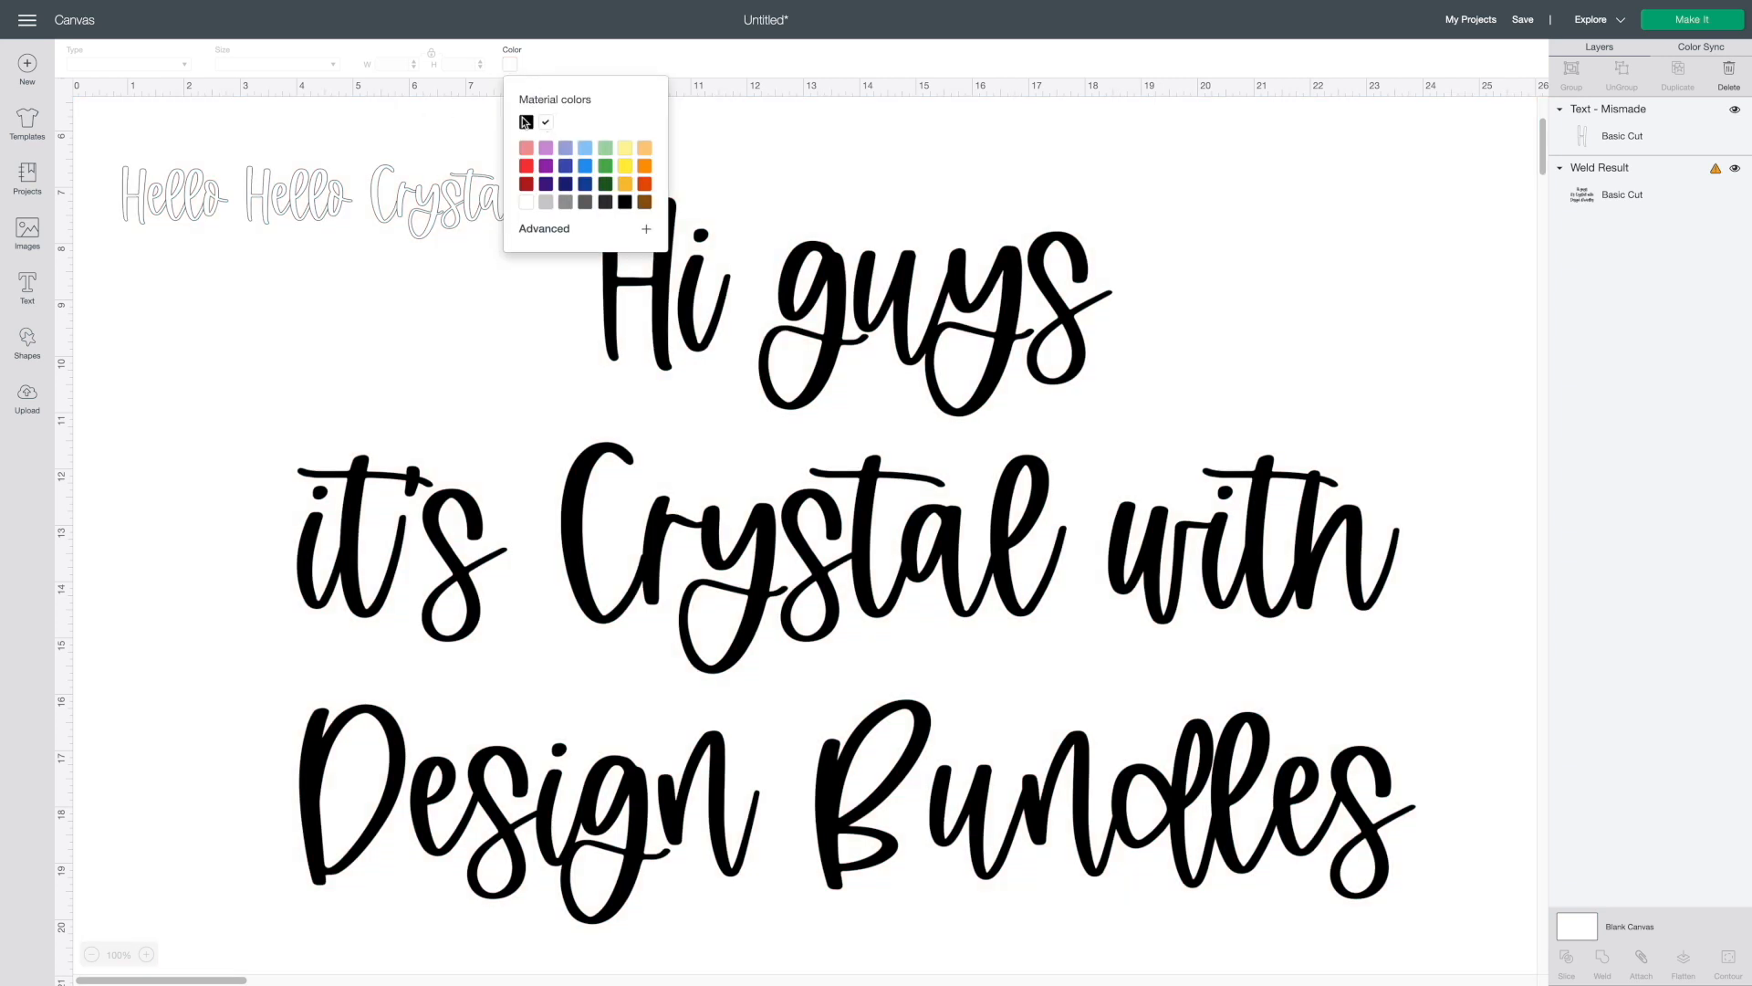
click(526, 147)
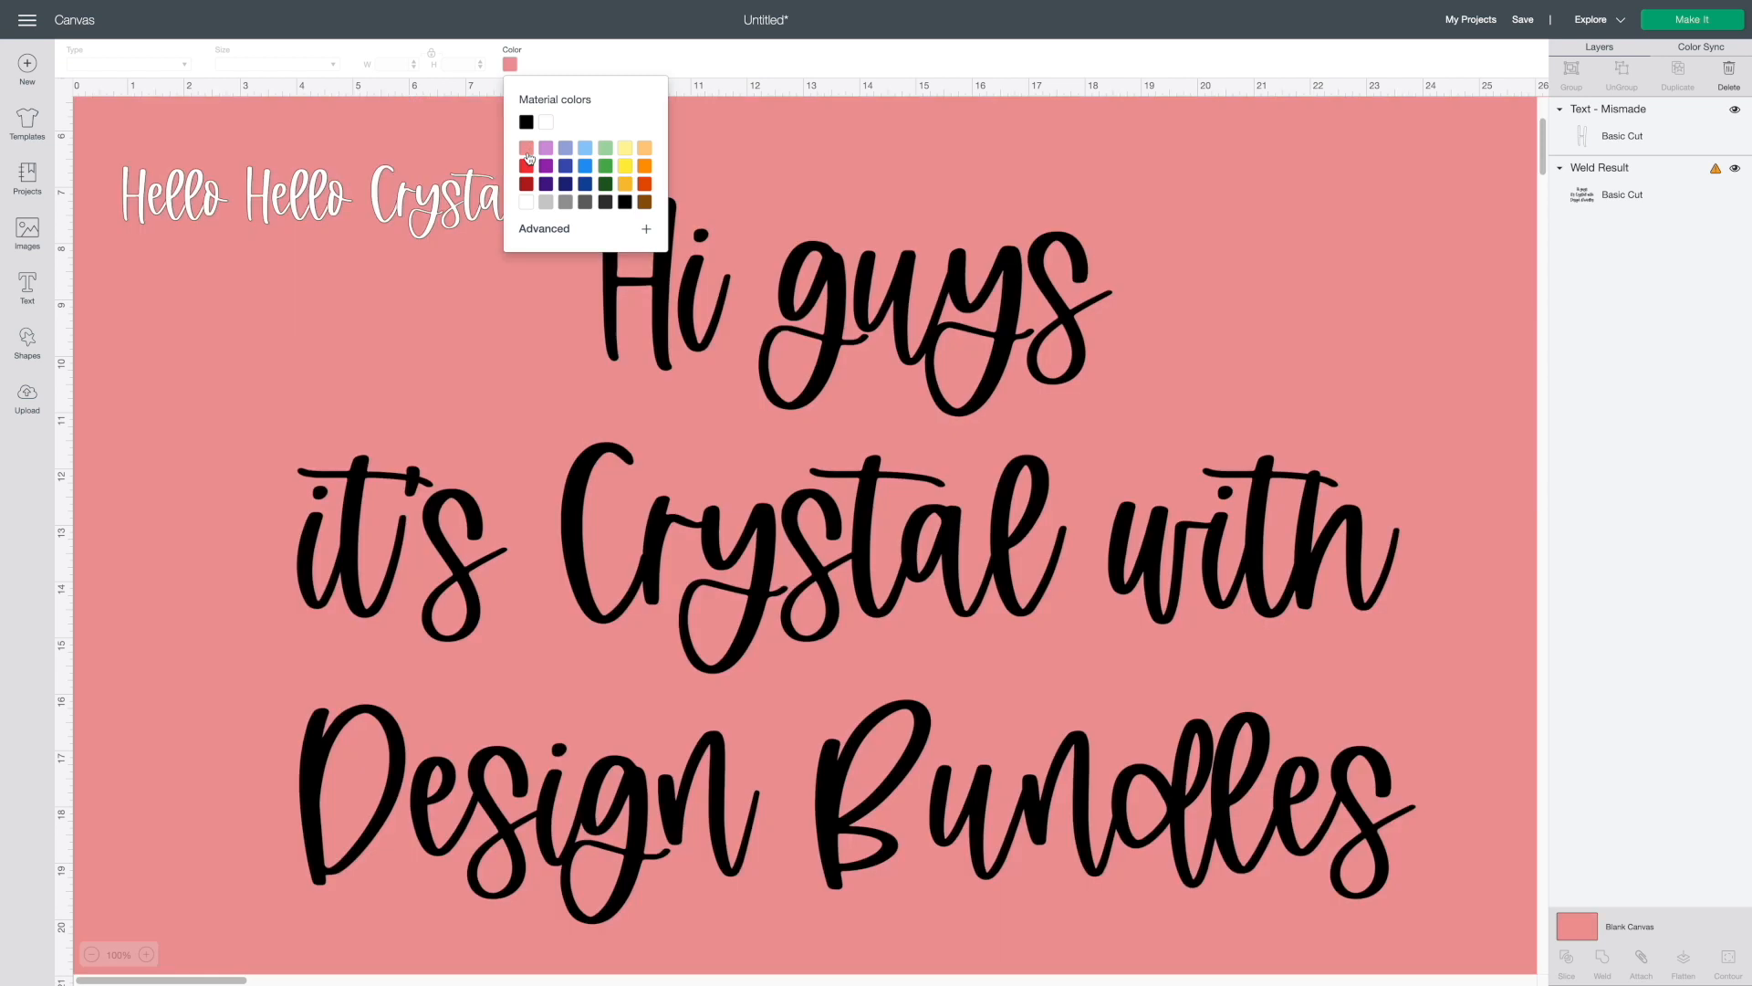
click(540, 233)
drag(567, 249, 539, 248)
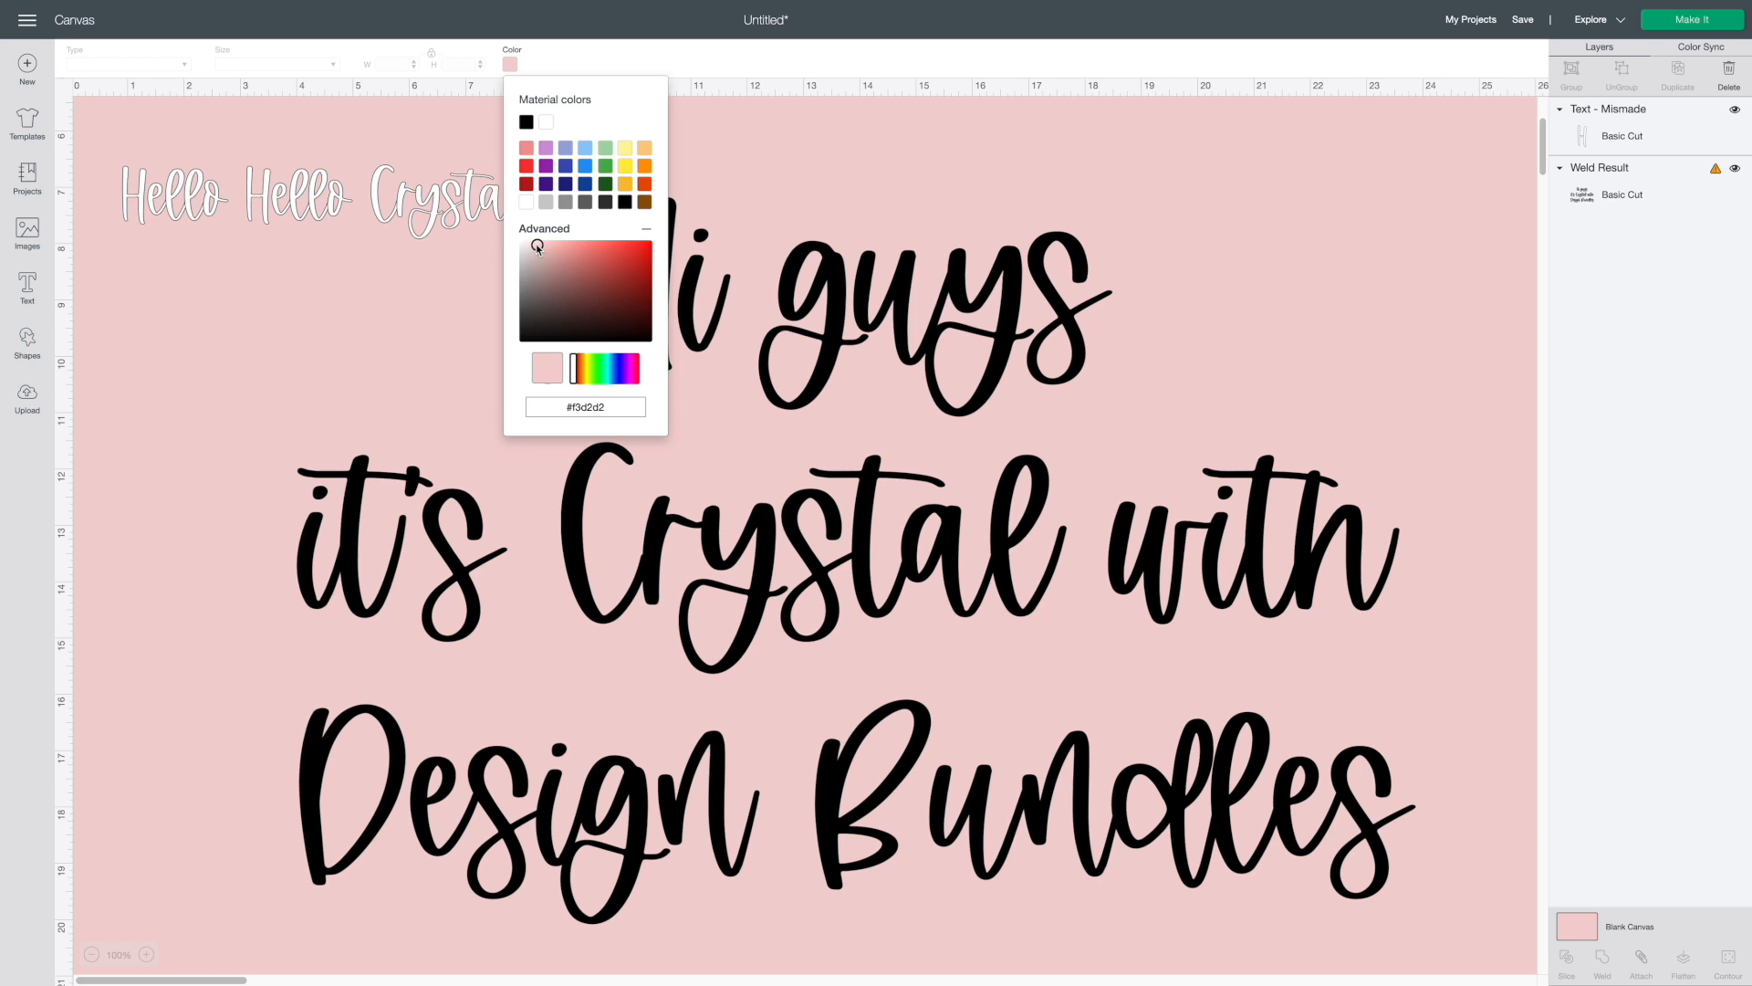
click(70, 86)
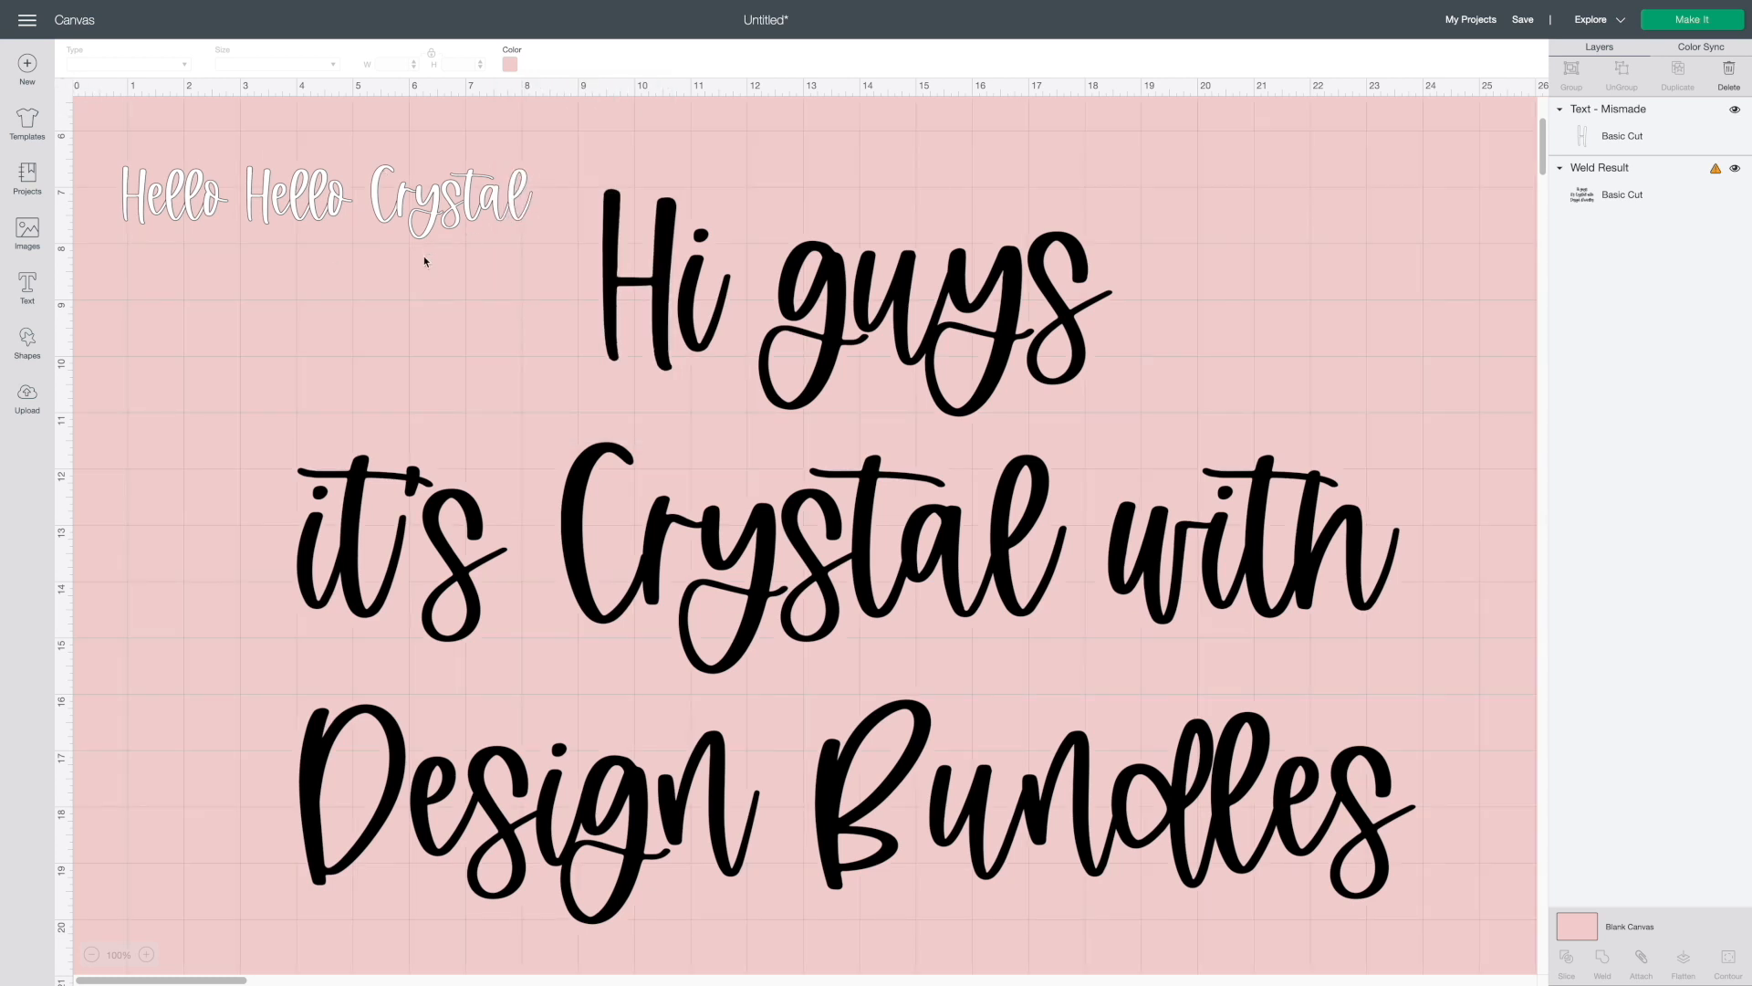
click(67, 89)
- Set the canvas background to black and recolor the large three-line welded text white
click(509, 63)
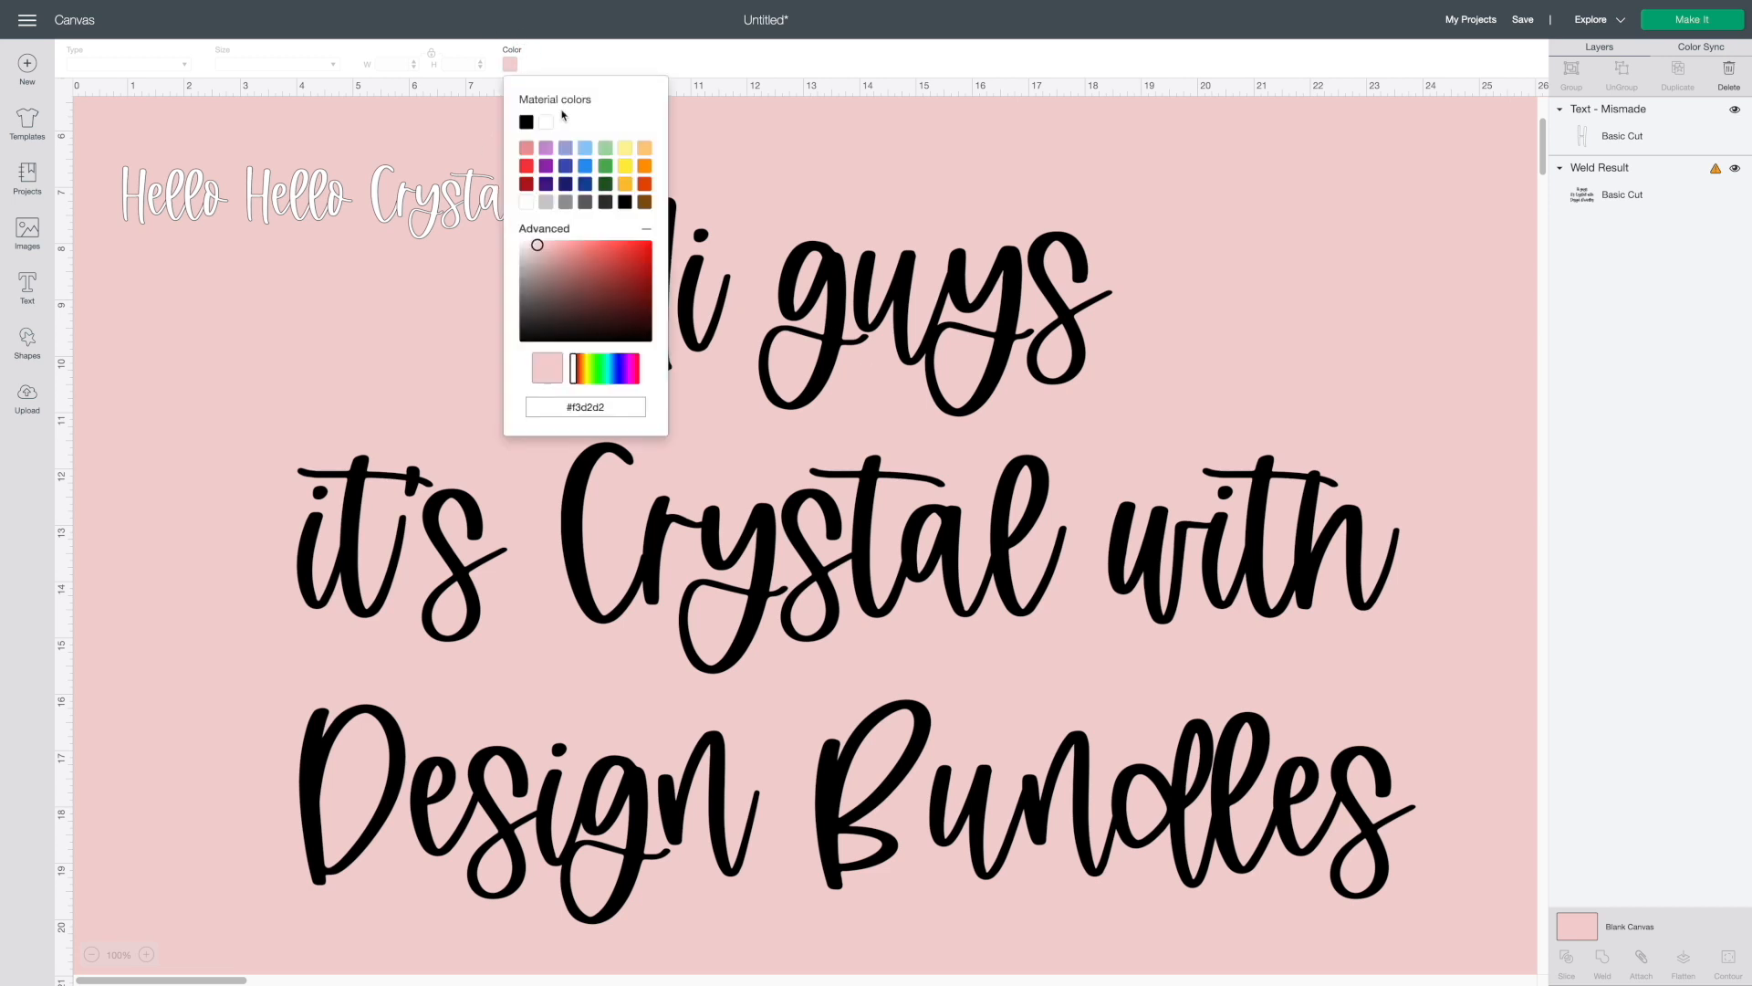
click(529, 125)
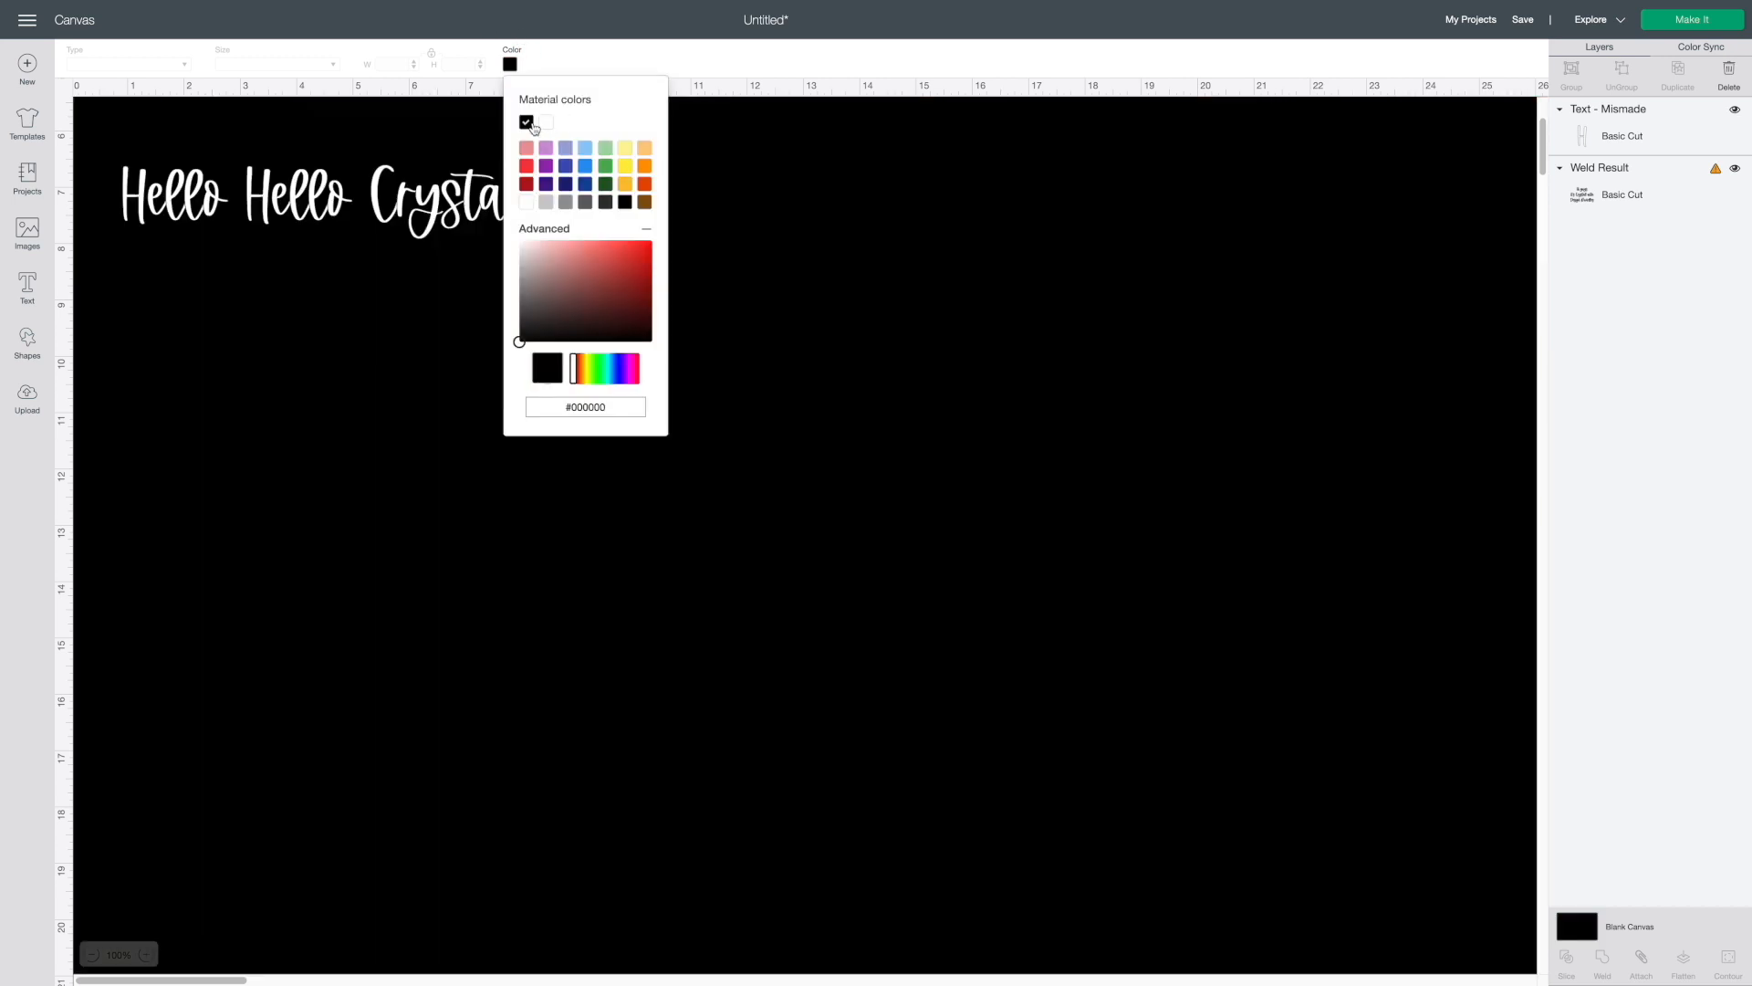
click(798, 344)
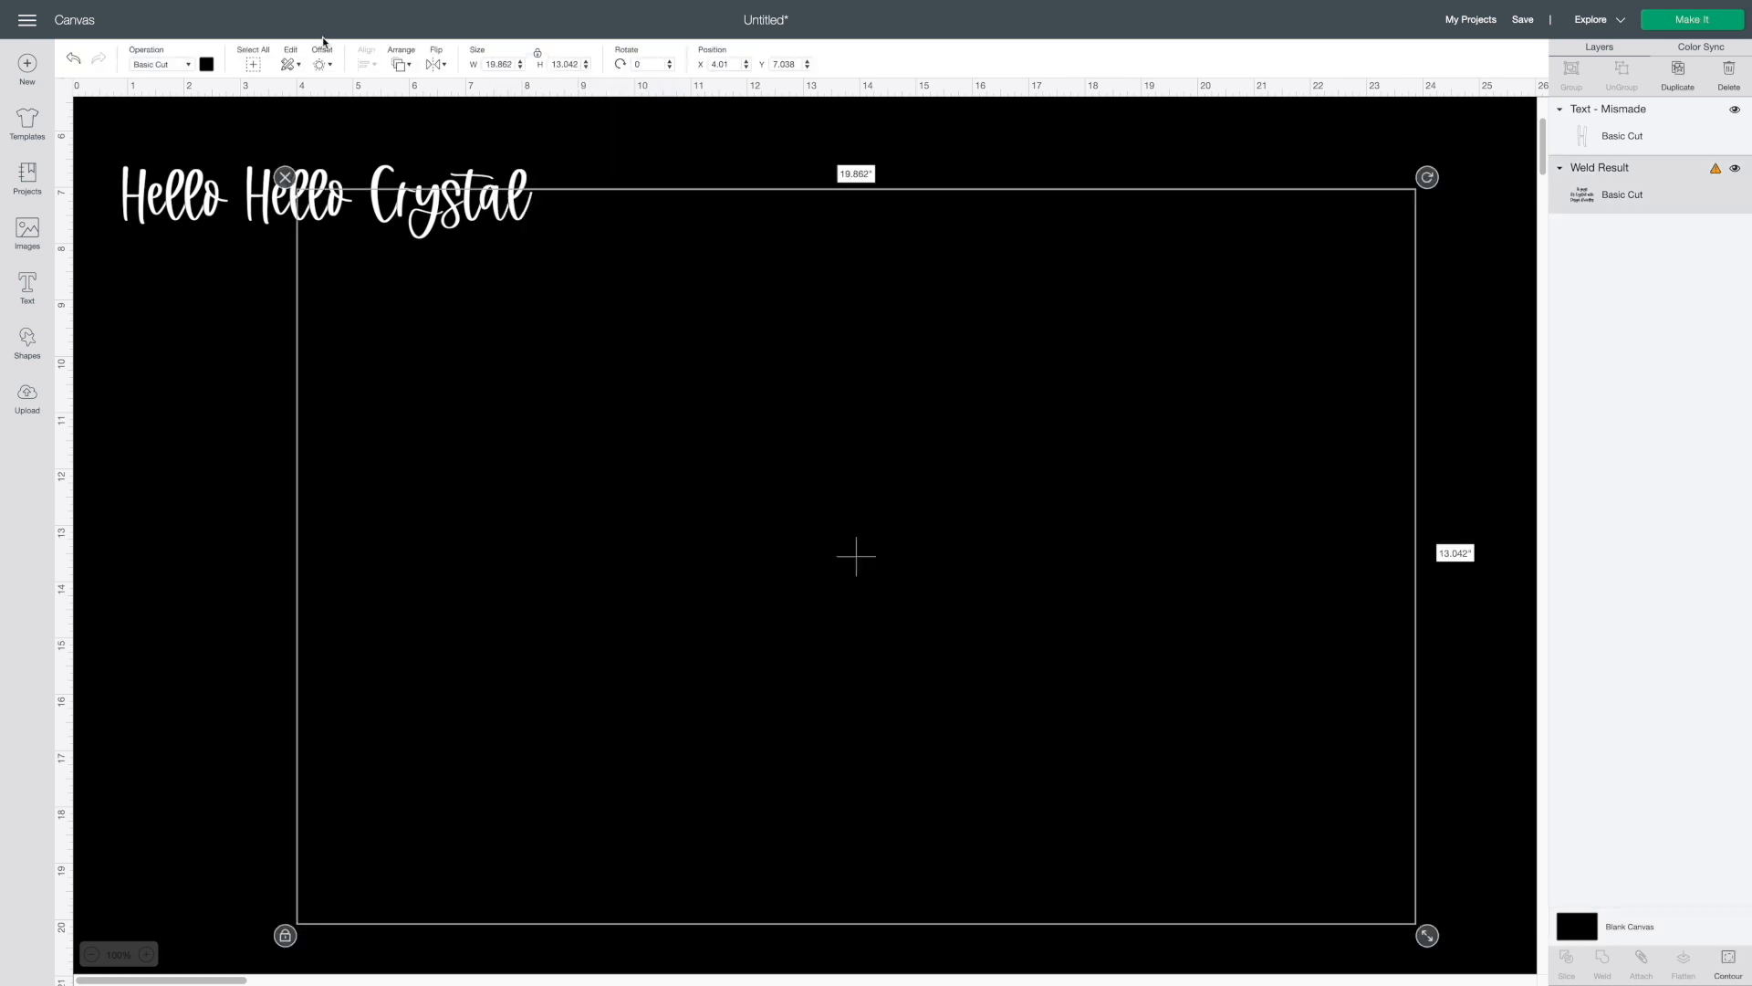
click(206, 63)
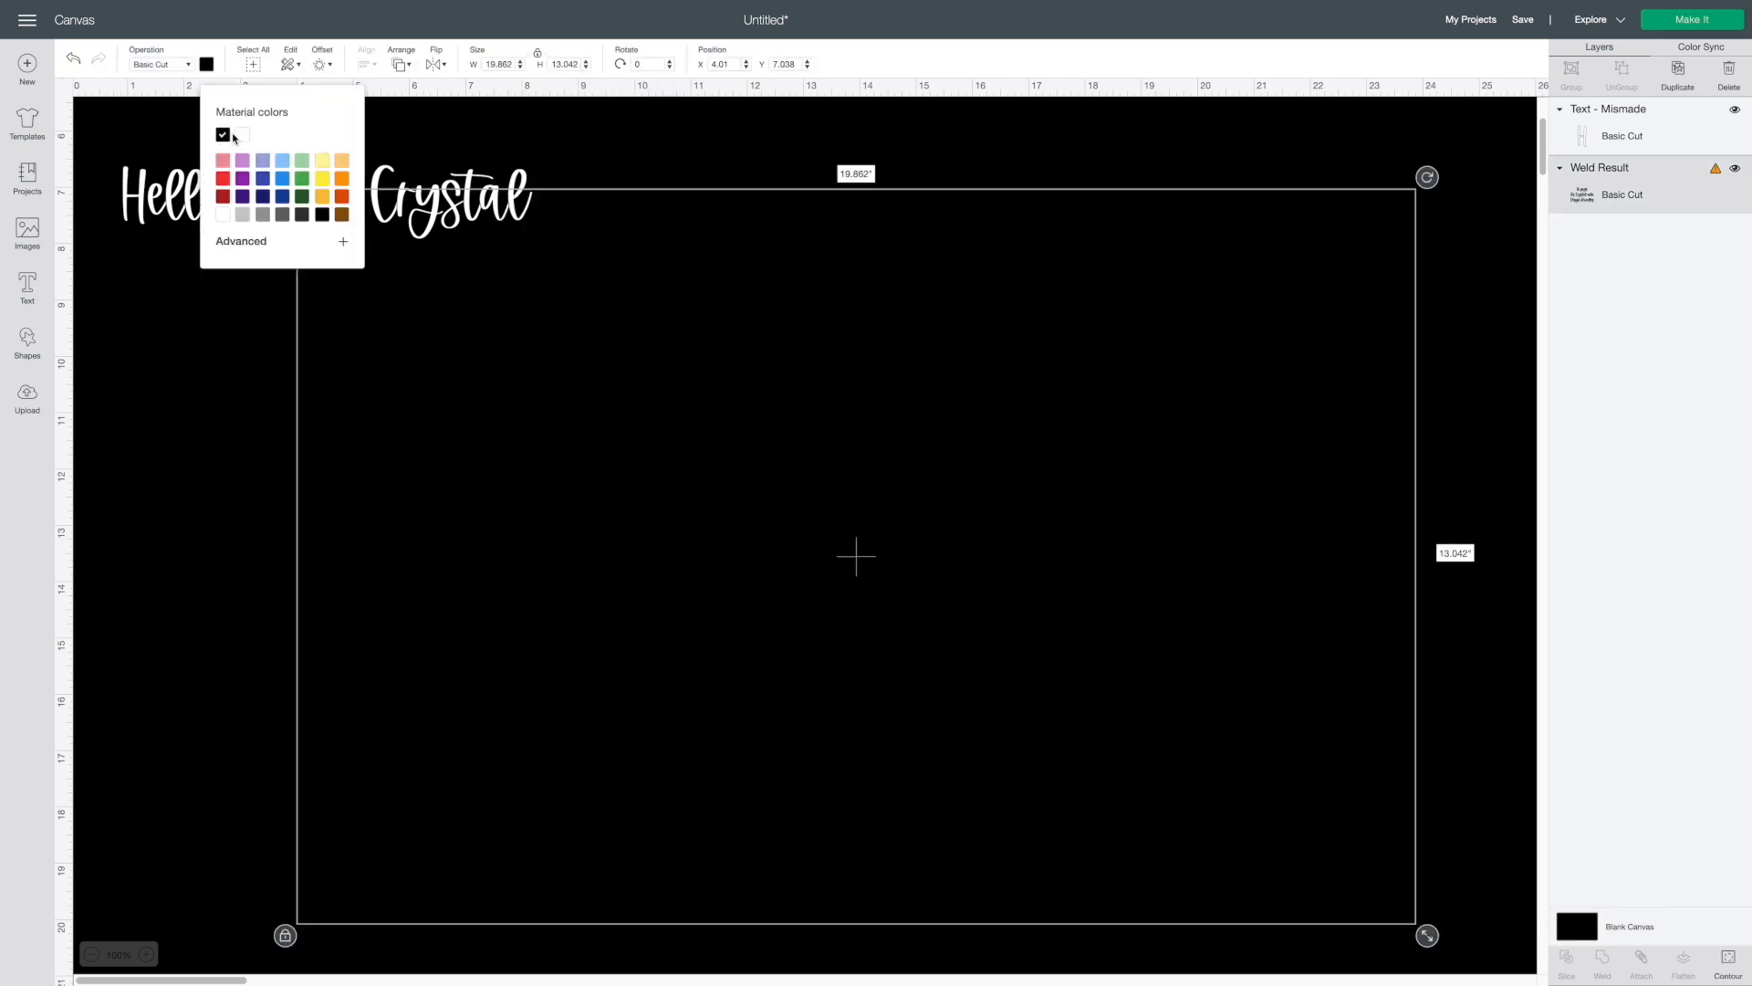
click(242, 136)
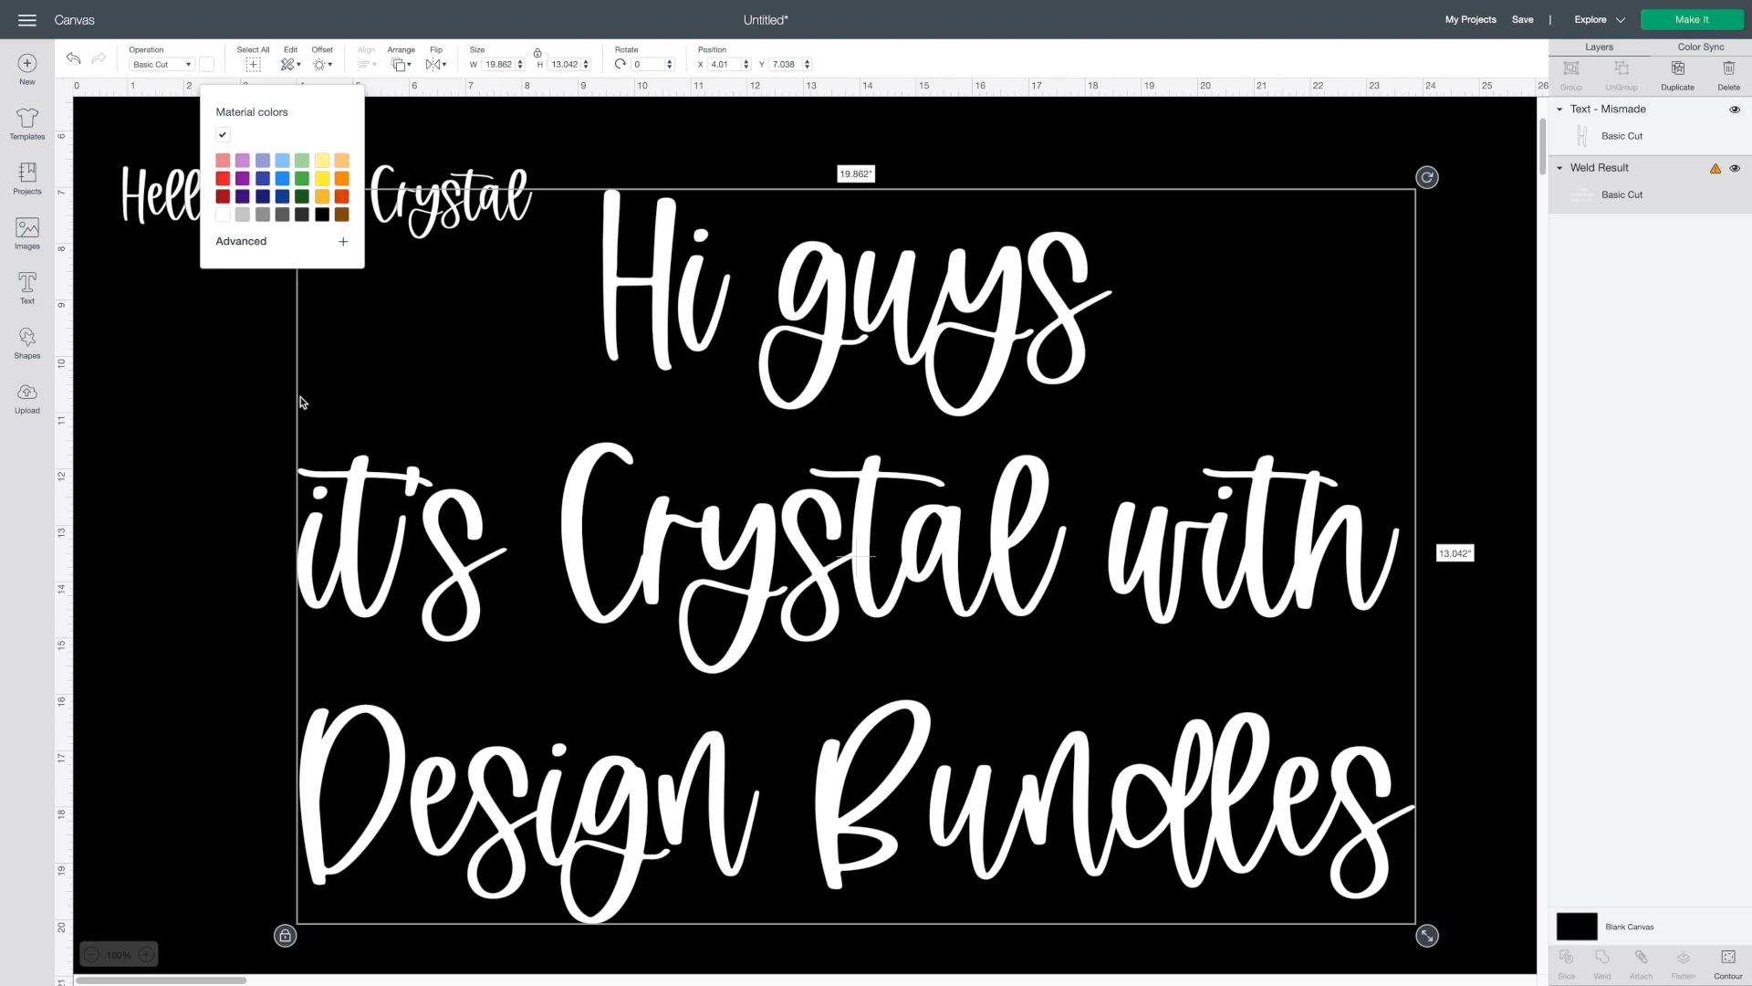
click(342, 215)
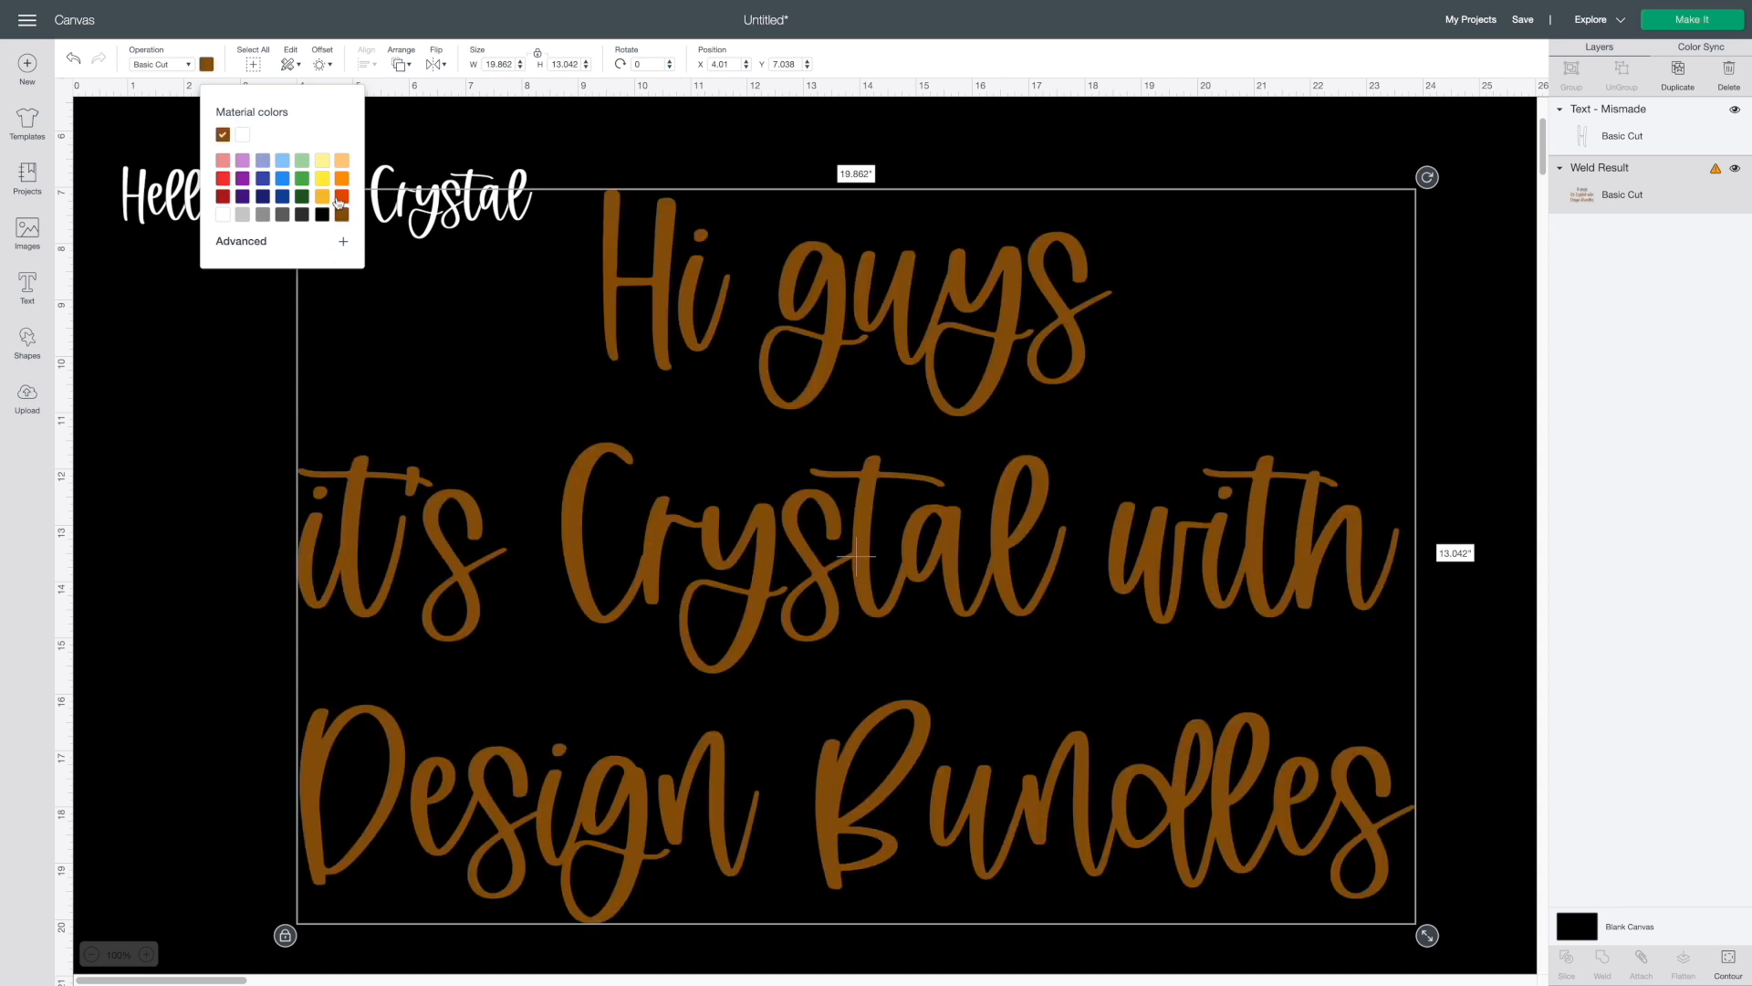
click(222, 215)
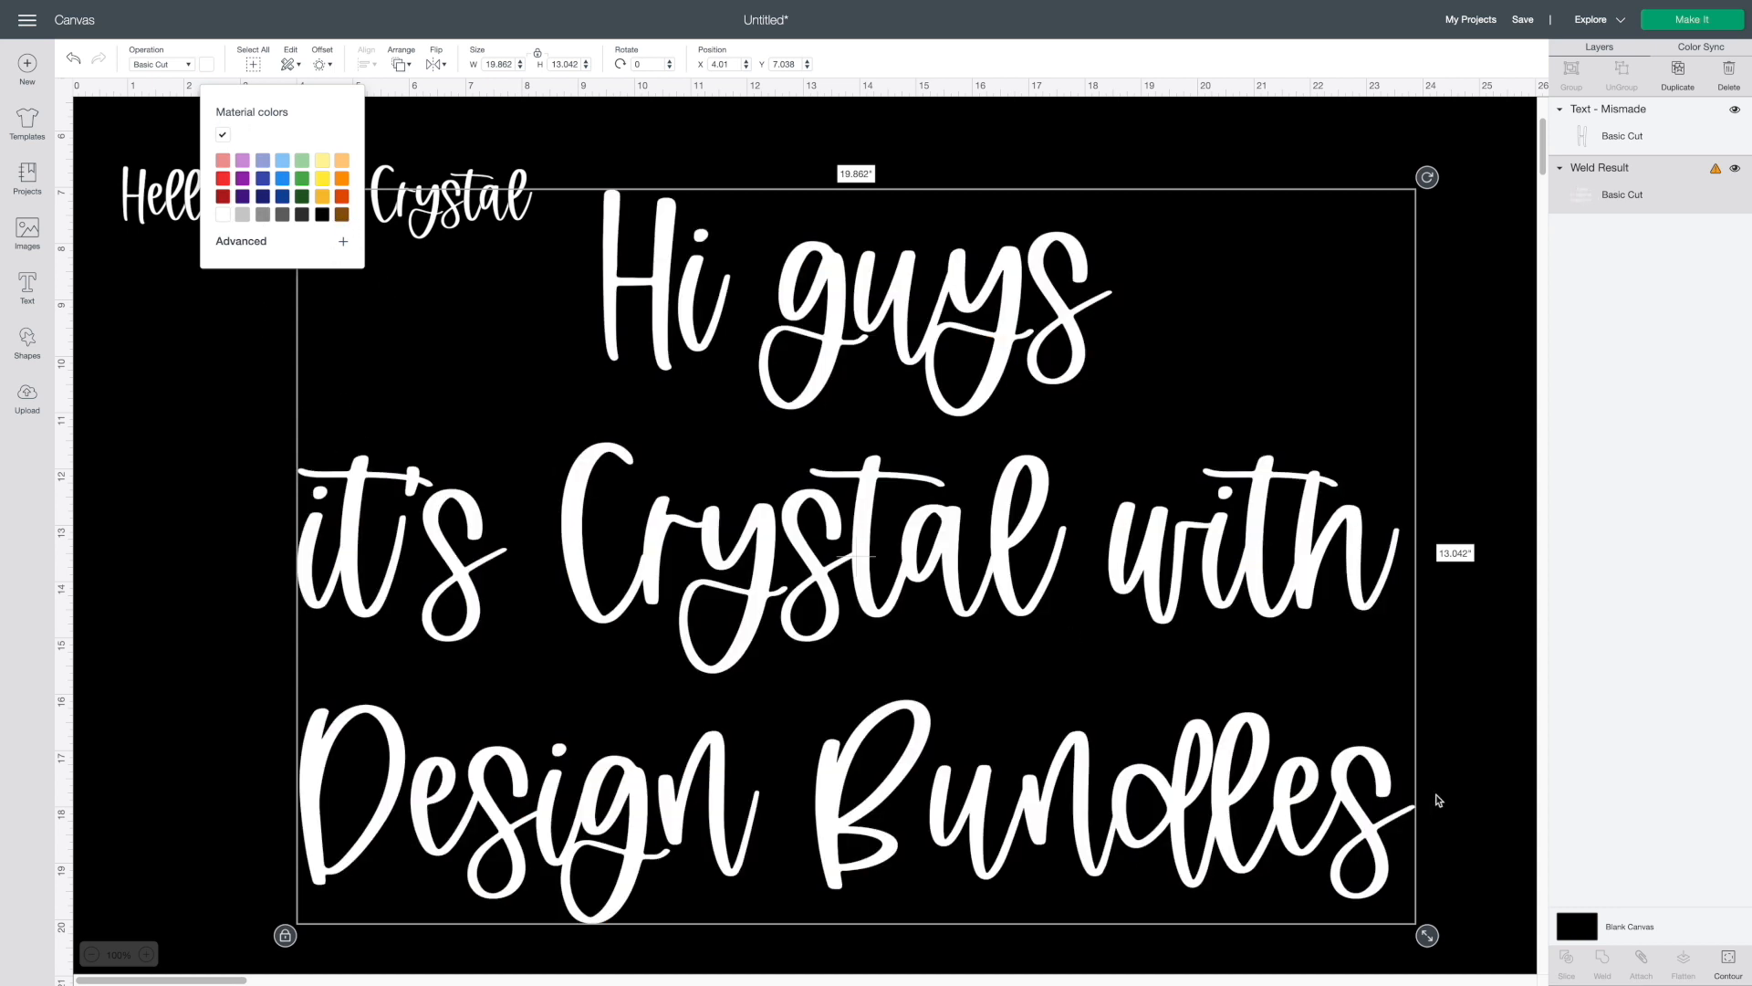
- Change the canvas background to brown and lighten it to the tan shade #c4a57a
click(1580, 933)
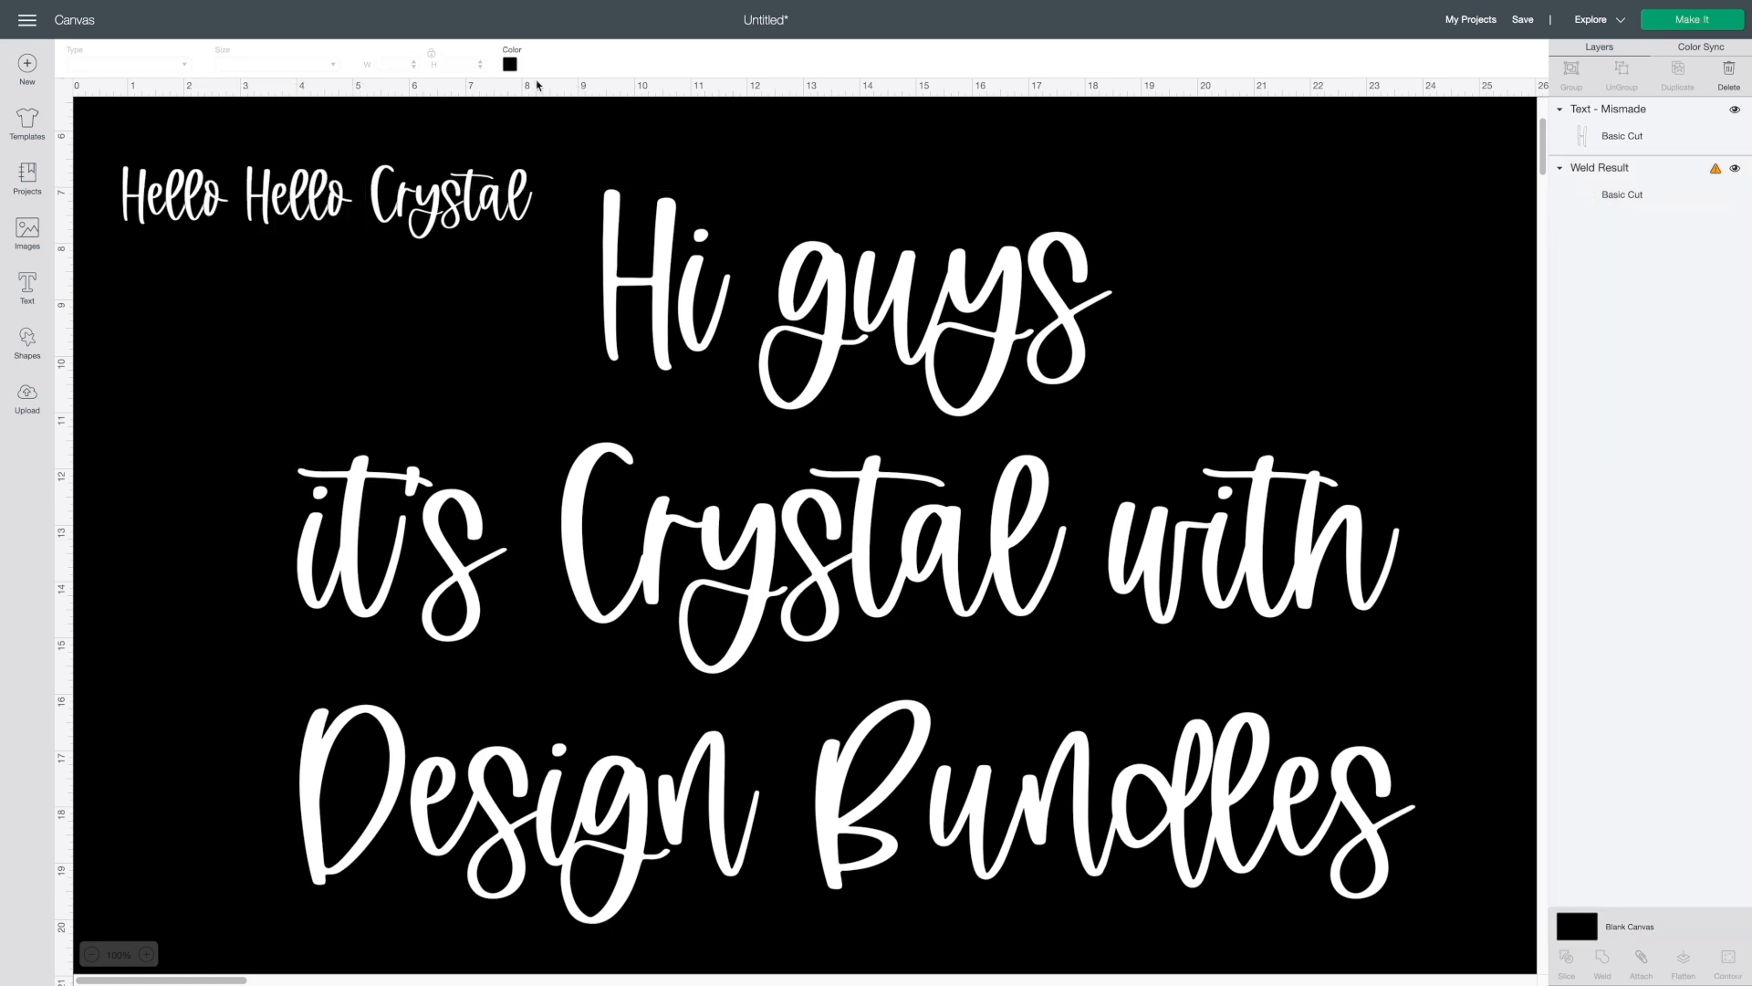
click(508, 64)
click(644, 202)
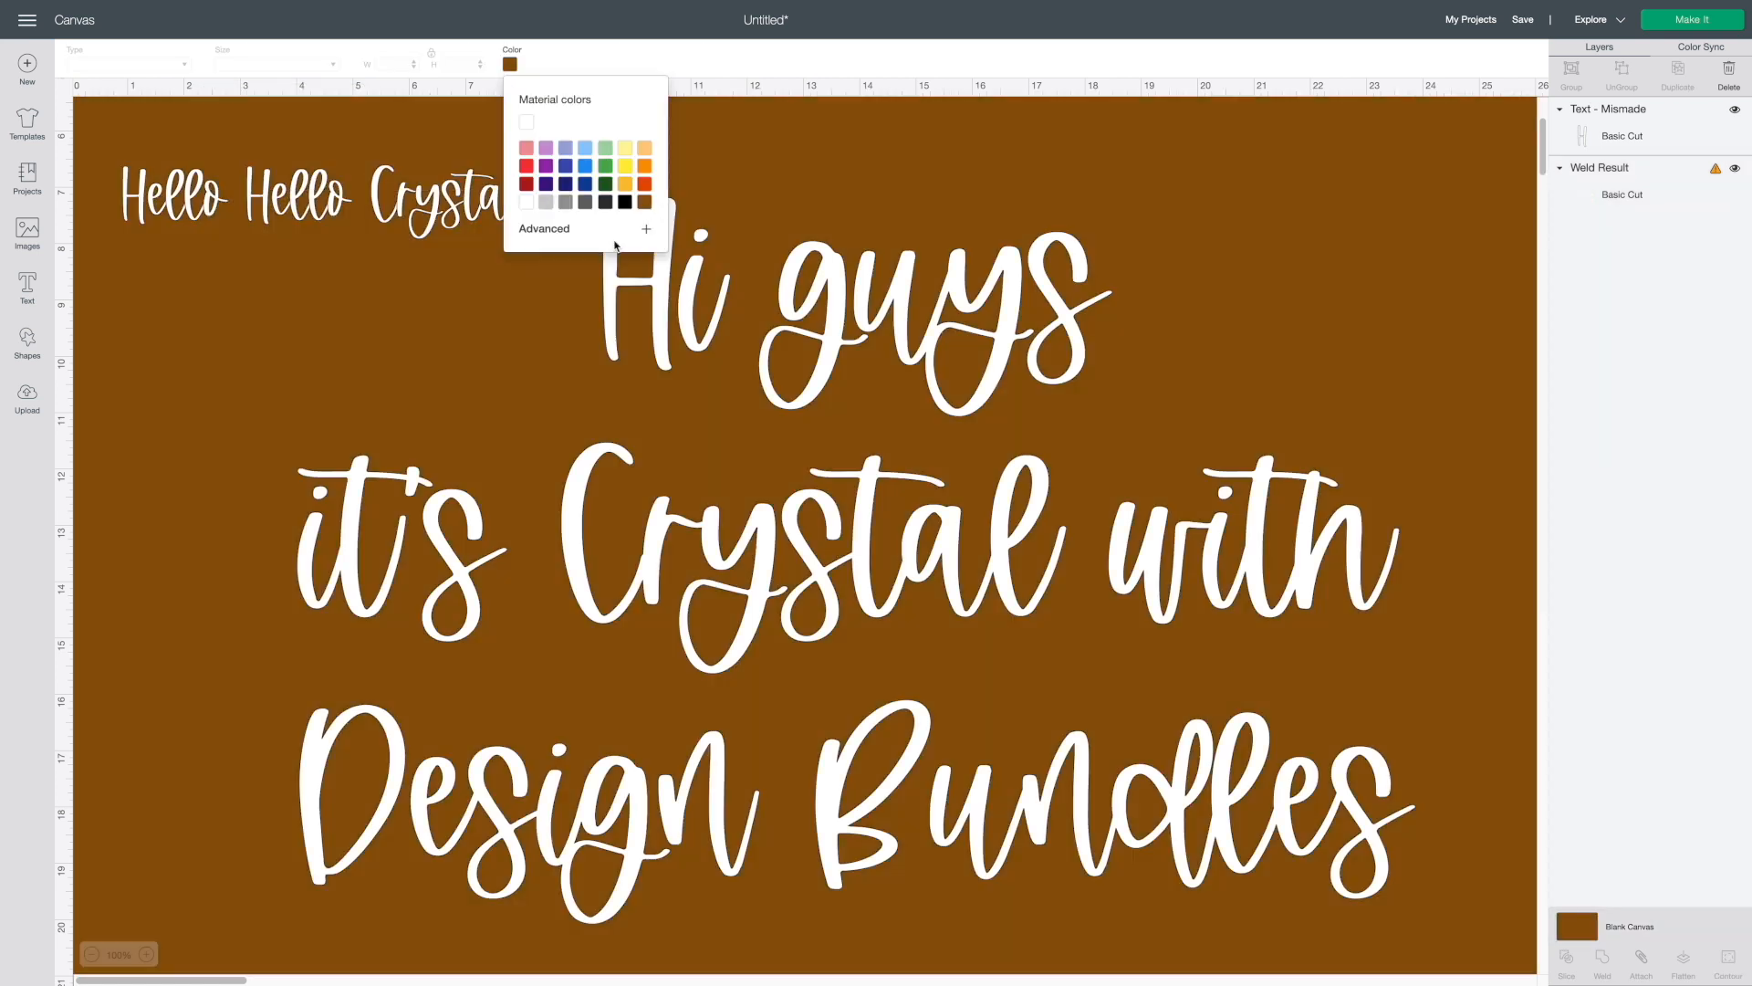
click(540, 230)
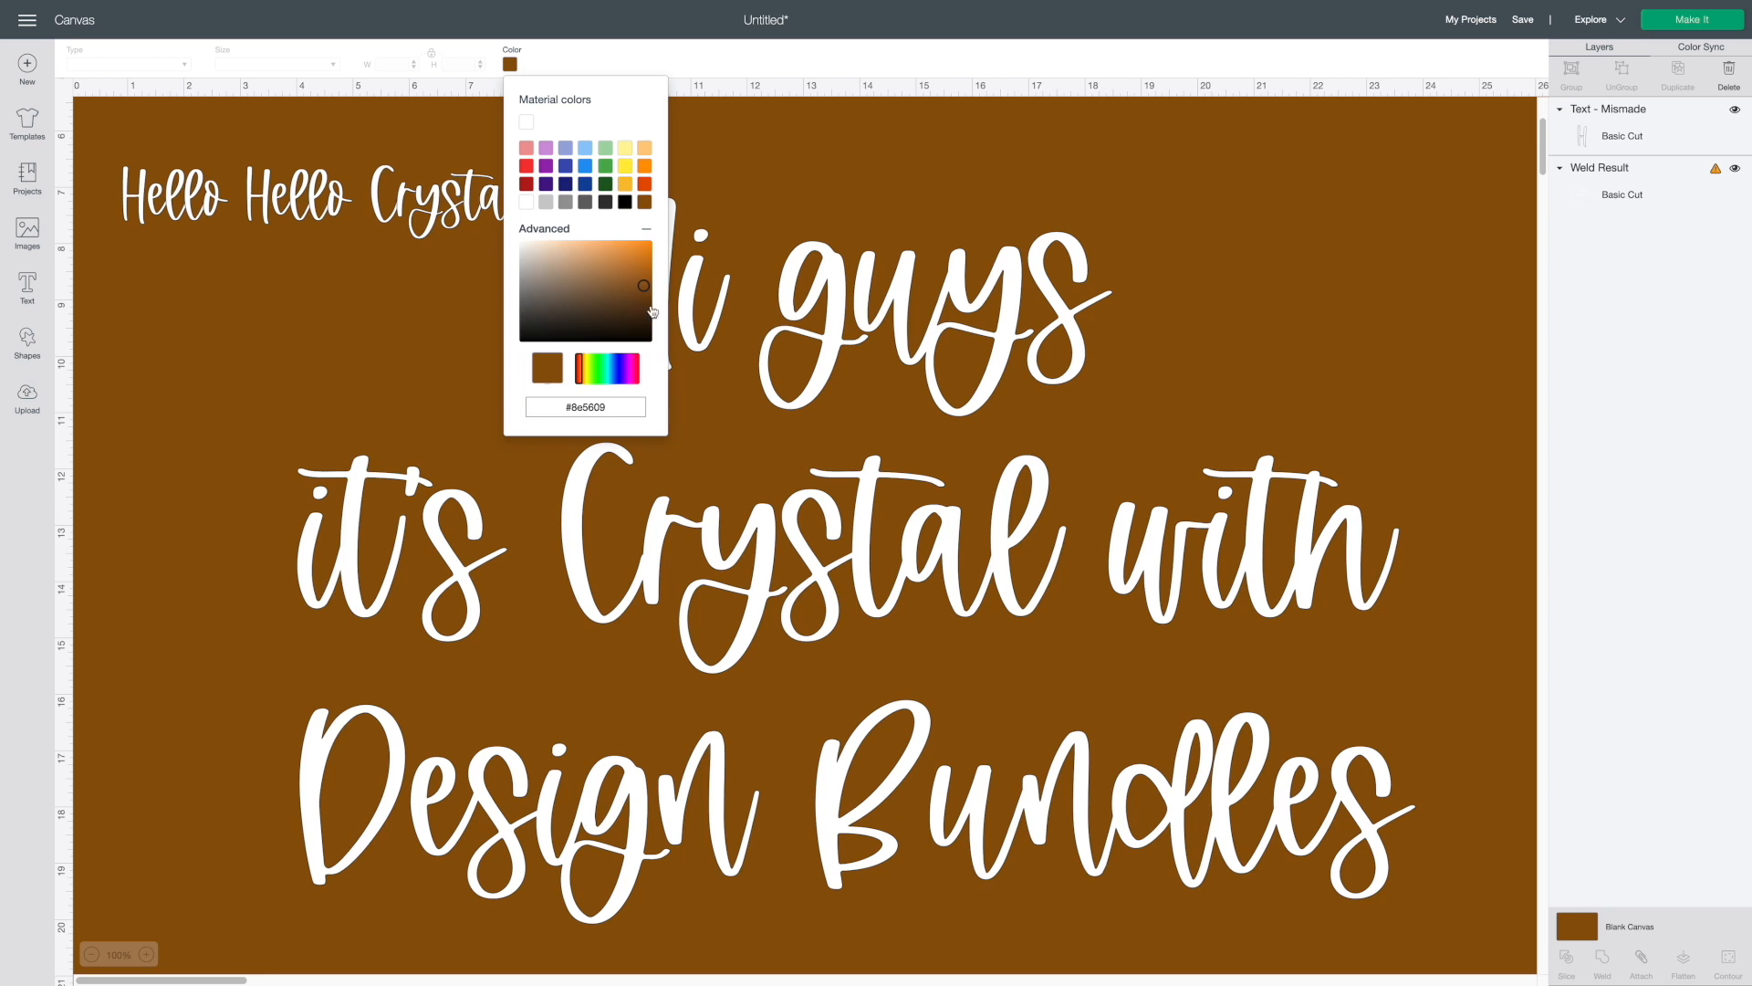
drag(646, 292, 585, 292)
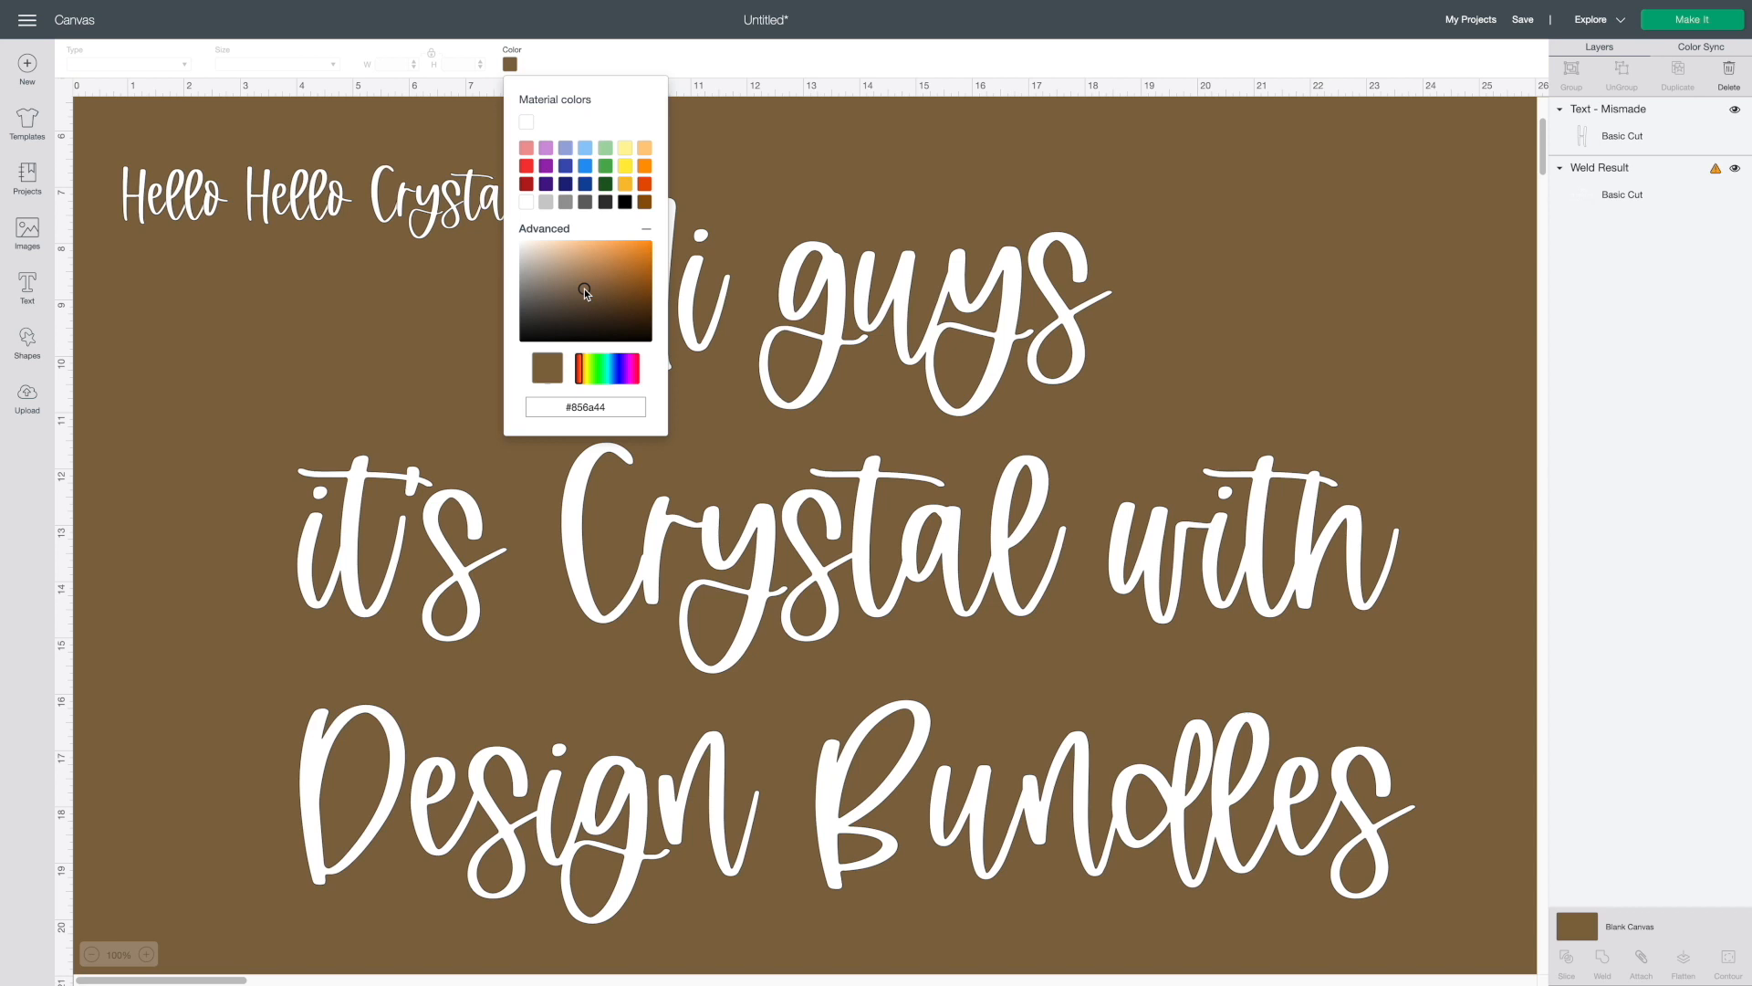
drag(584, 288, 569, 263)
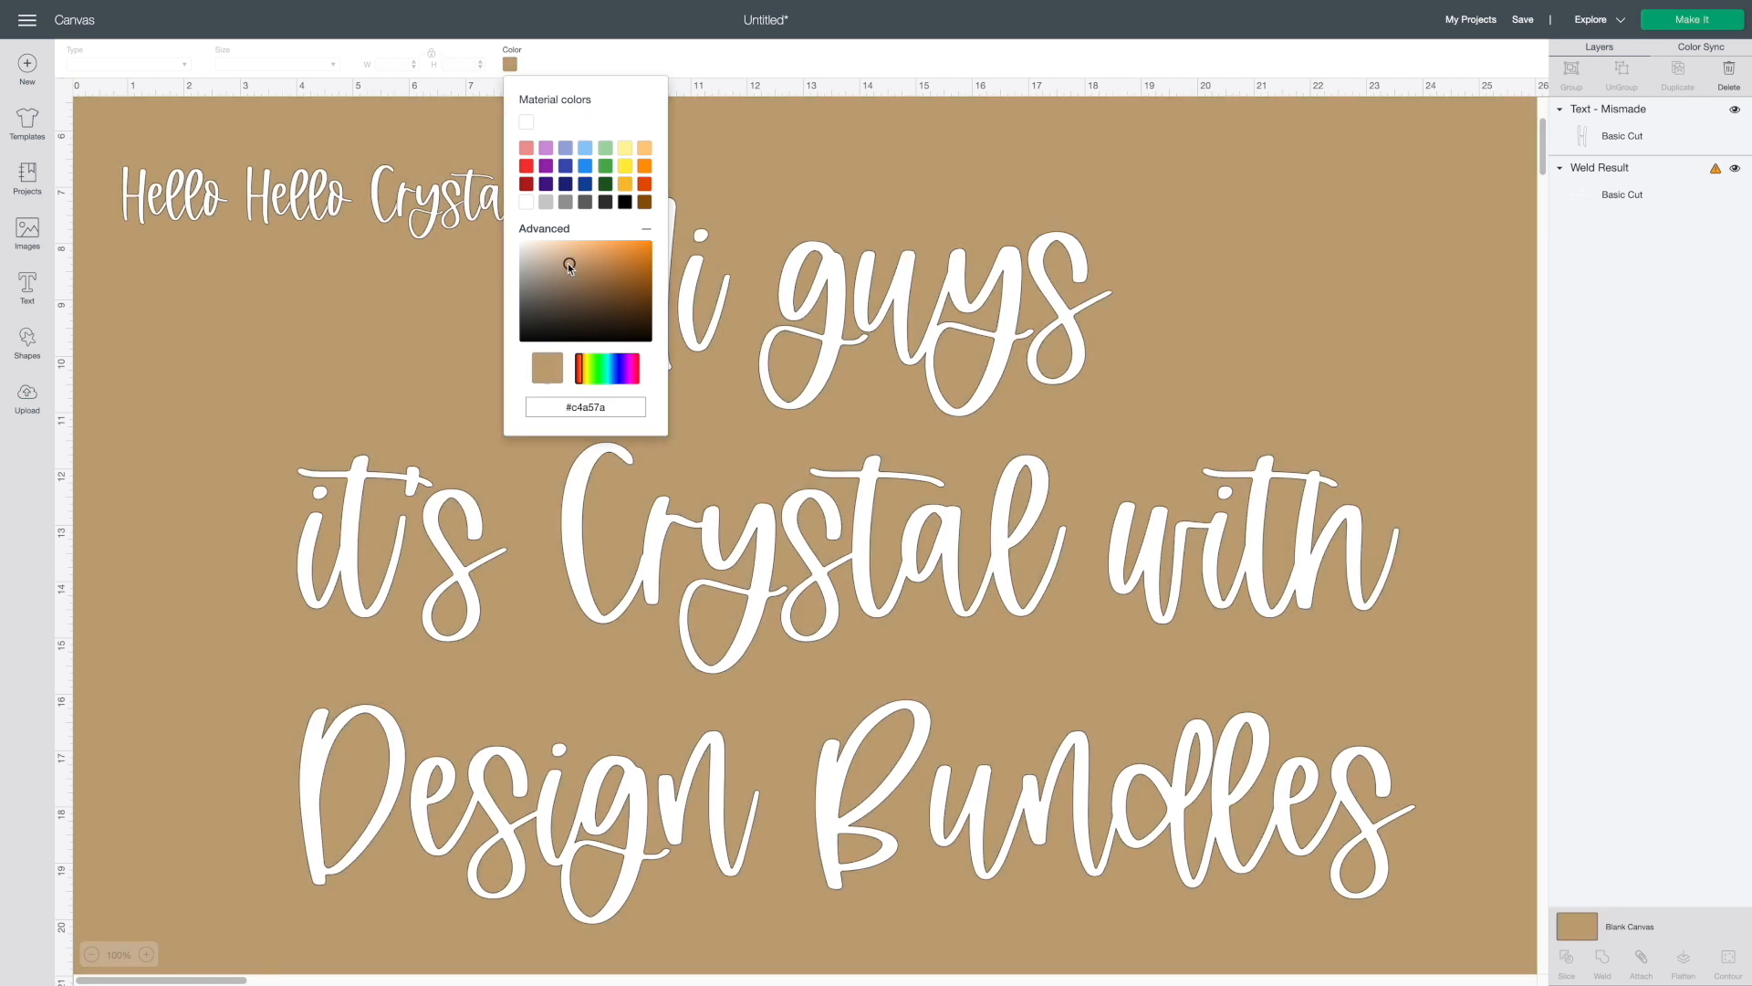
- Set the canvas background to a soft pink, #edcece
click(526, 148)
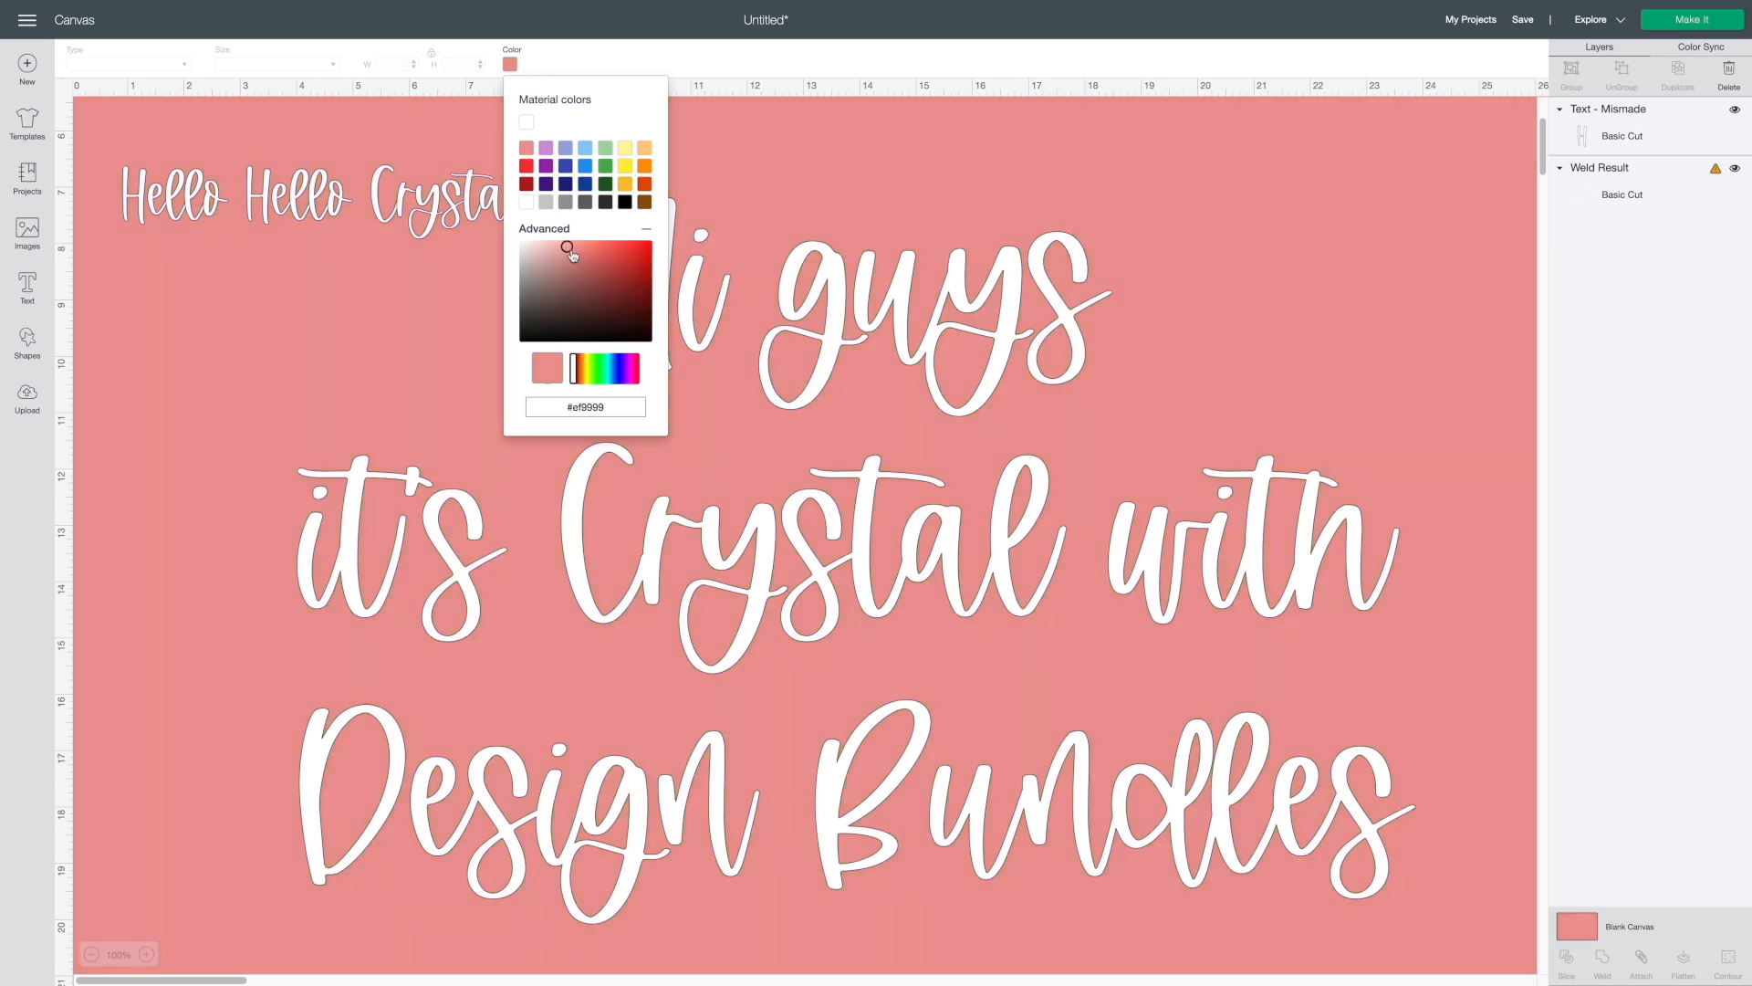
drag(584, 253, 536, 248)
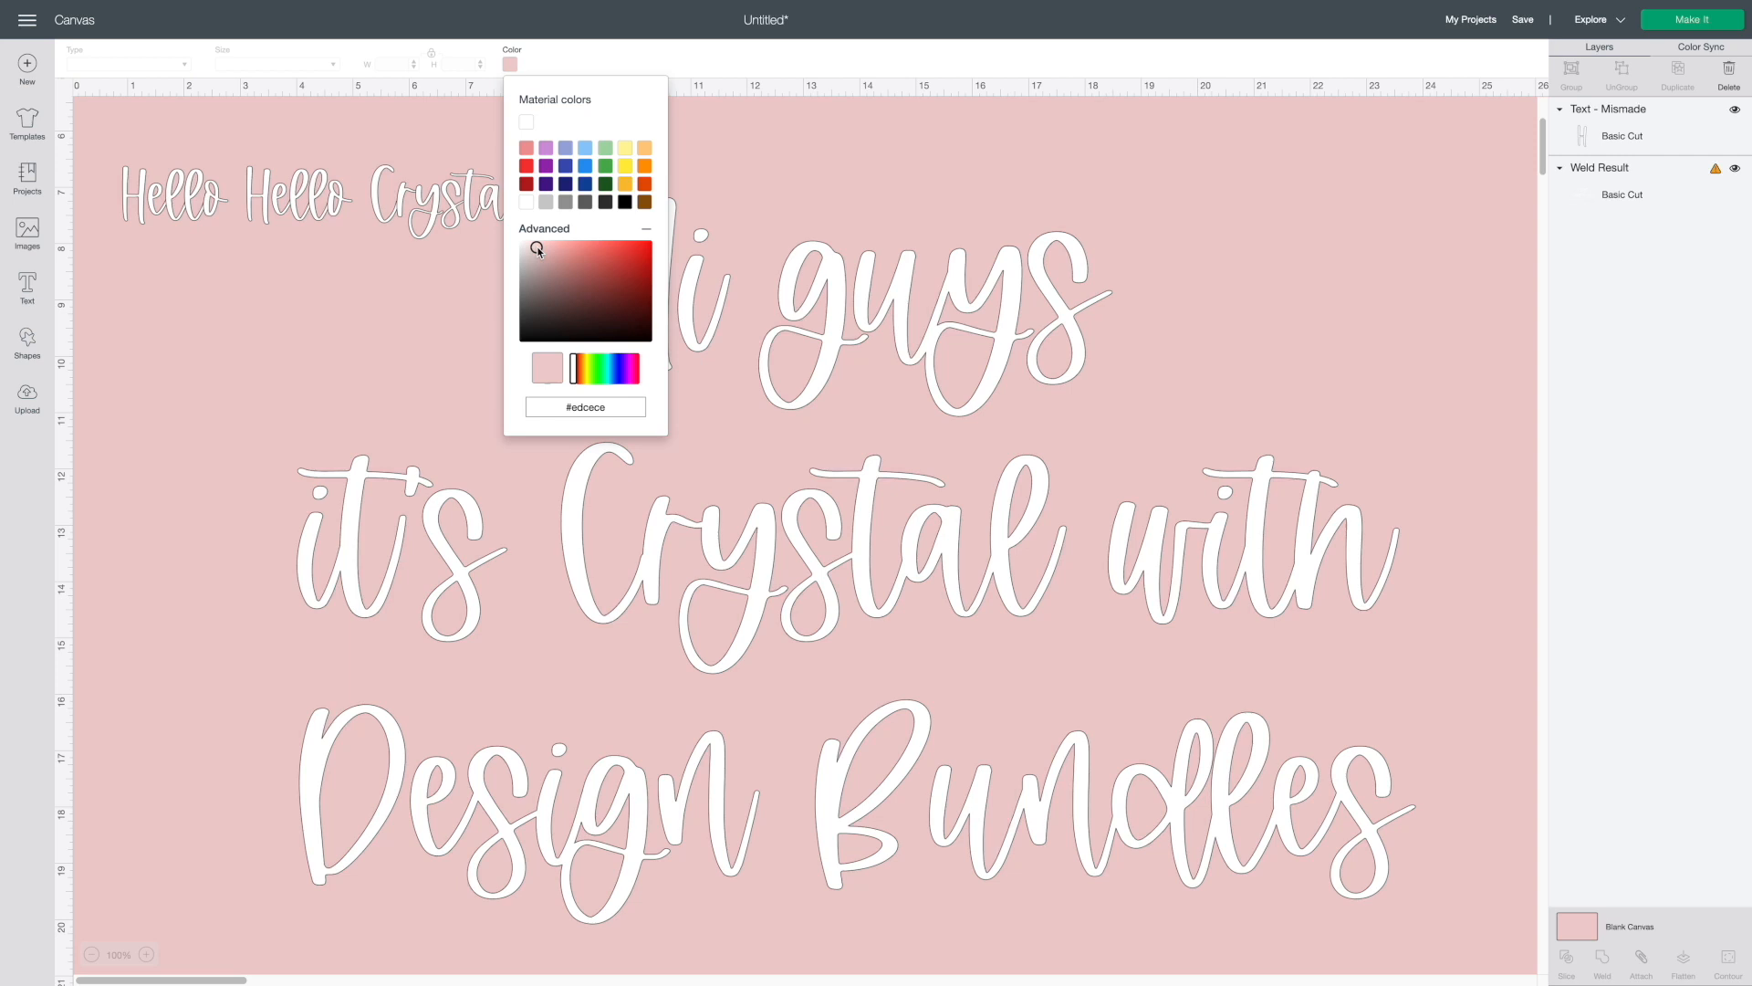
click(763, 268)
- Select the large three-line welded text and recolor it black
drag(812, 272, 810, 270)
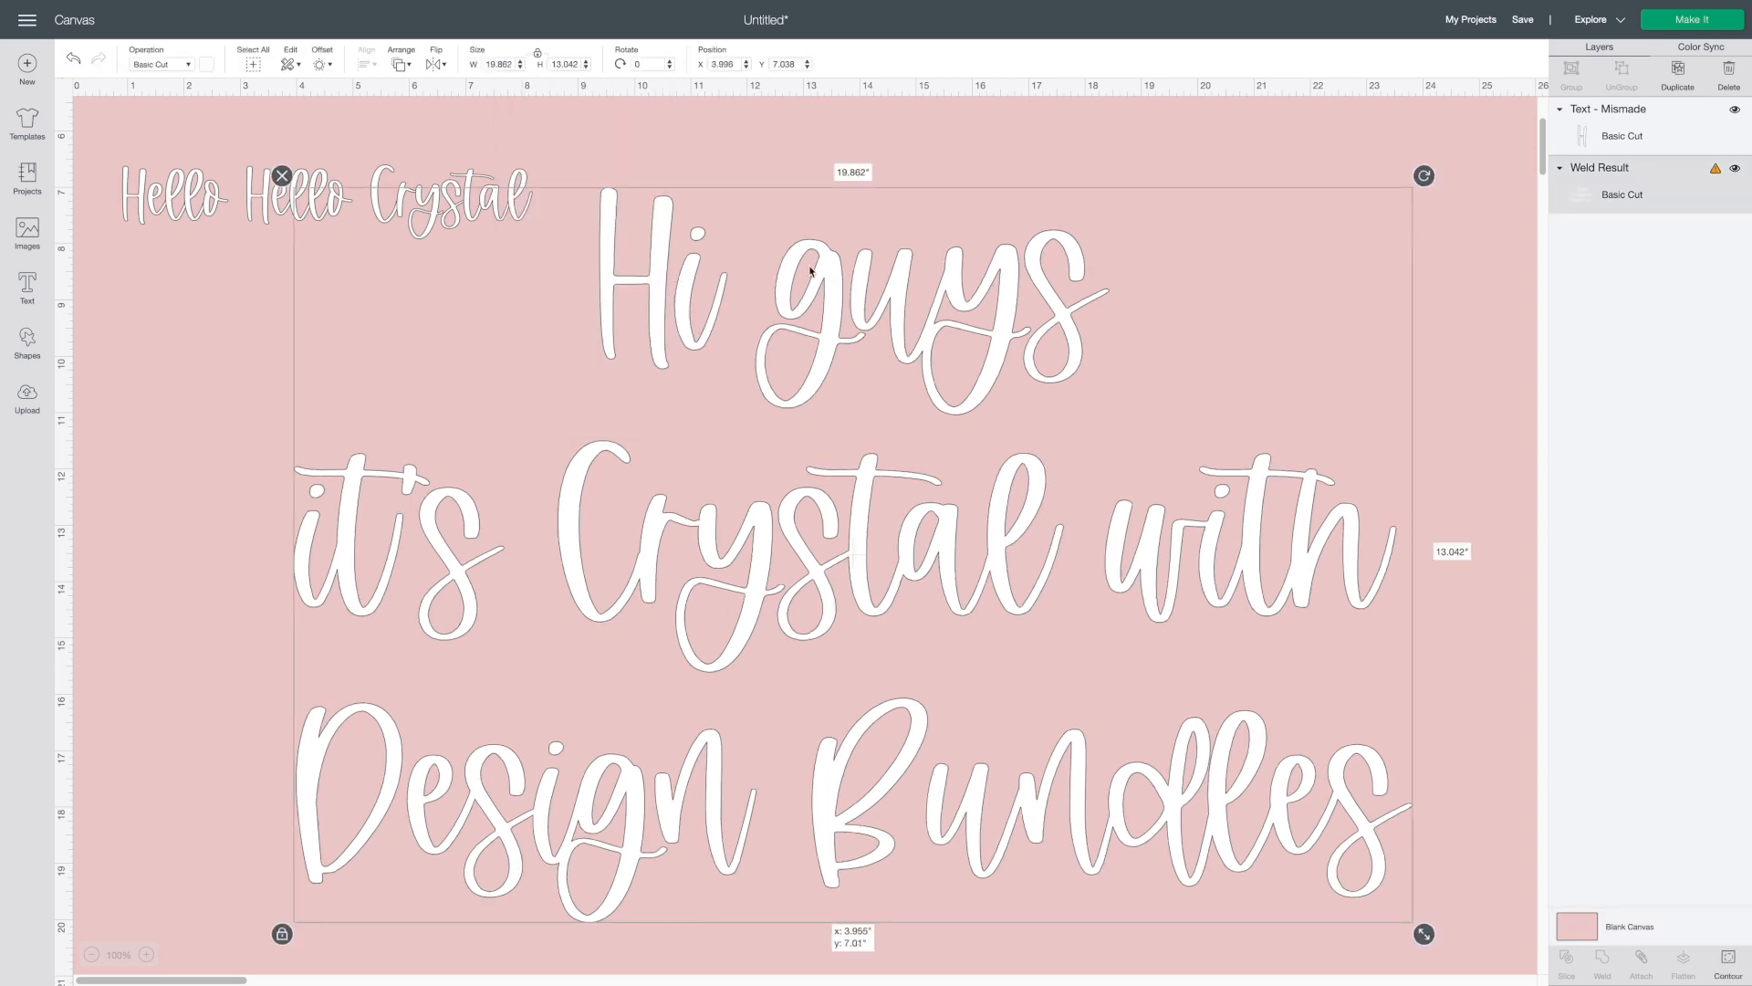
click(208, 66)
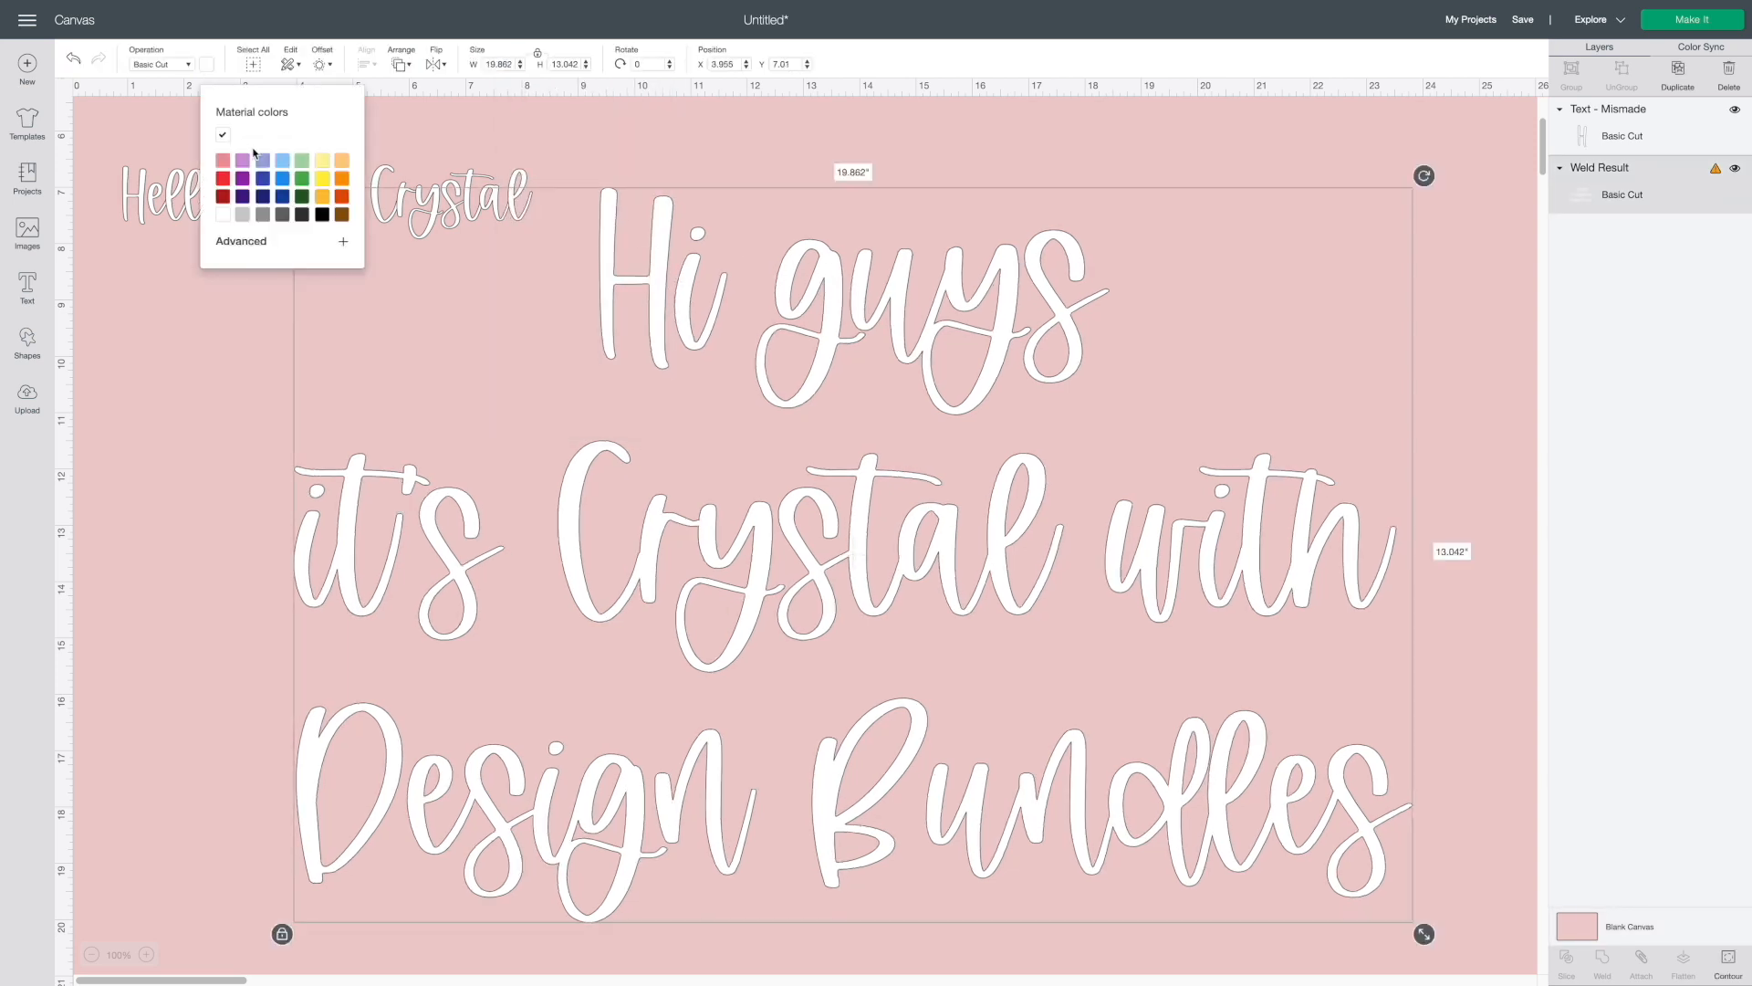
click(322, 215)
- Delete the large welded text and the small "Hello" text from the canvas
key(Delete)
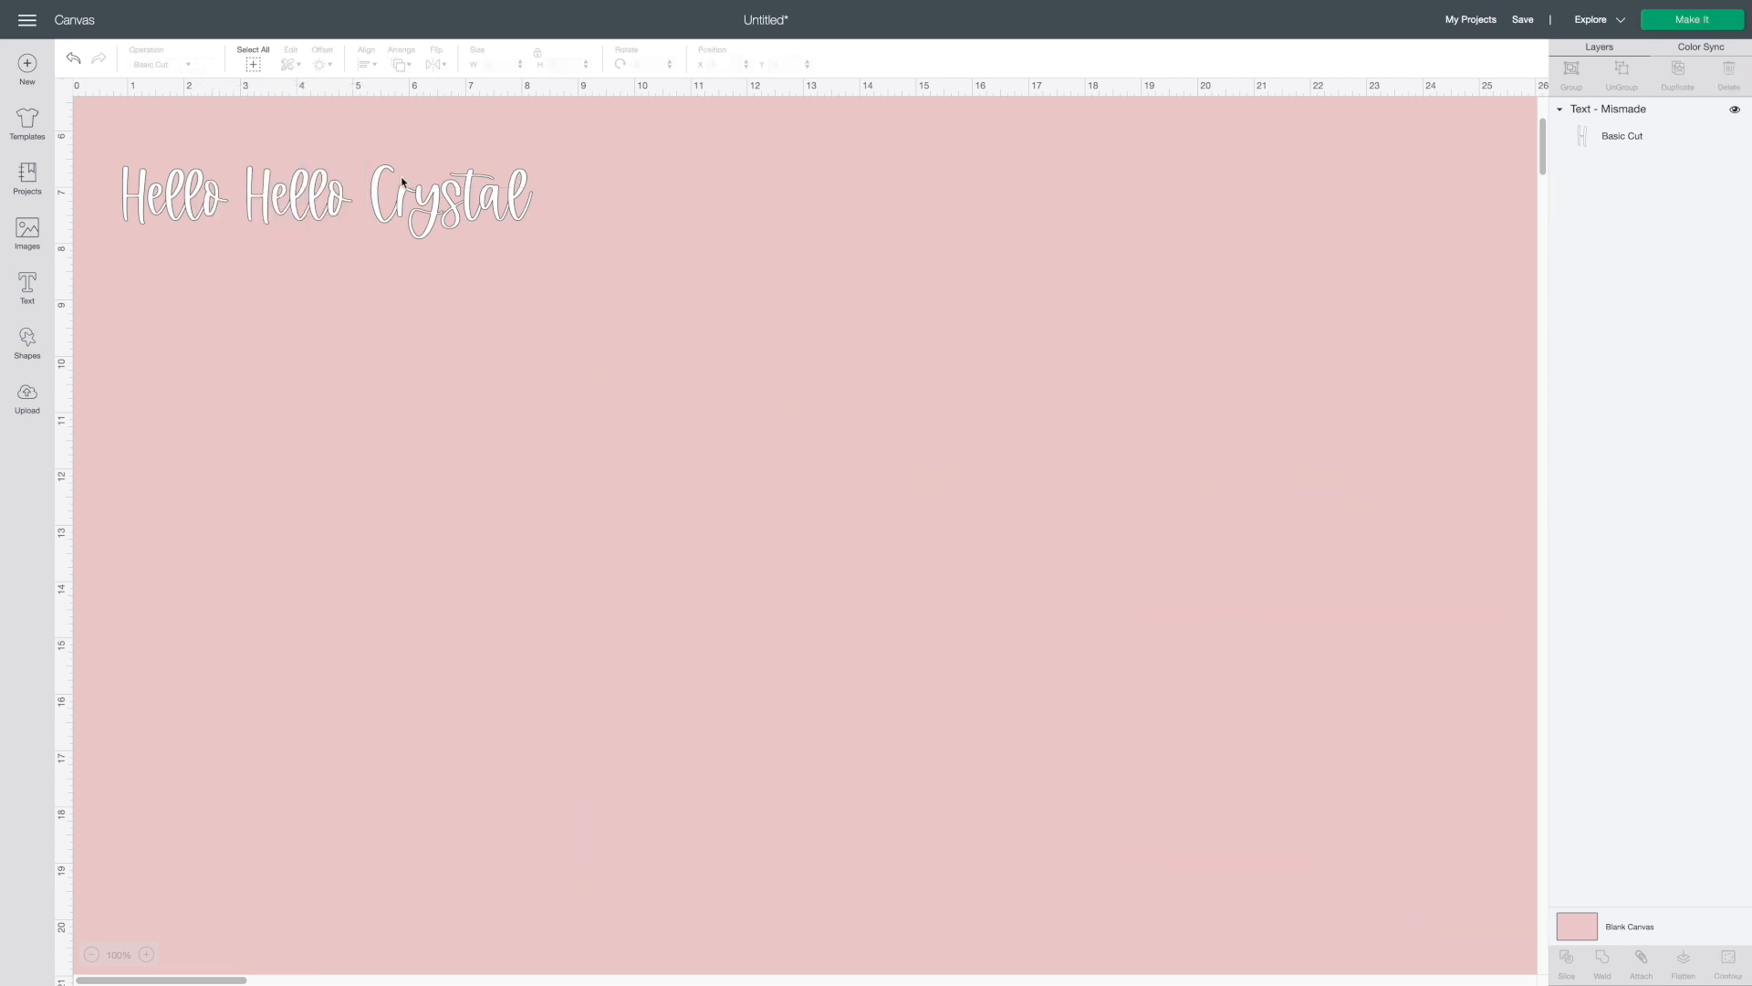
click(429, 199)
key(Delete)
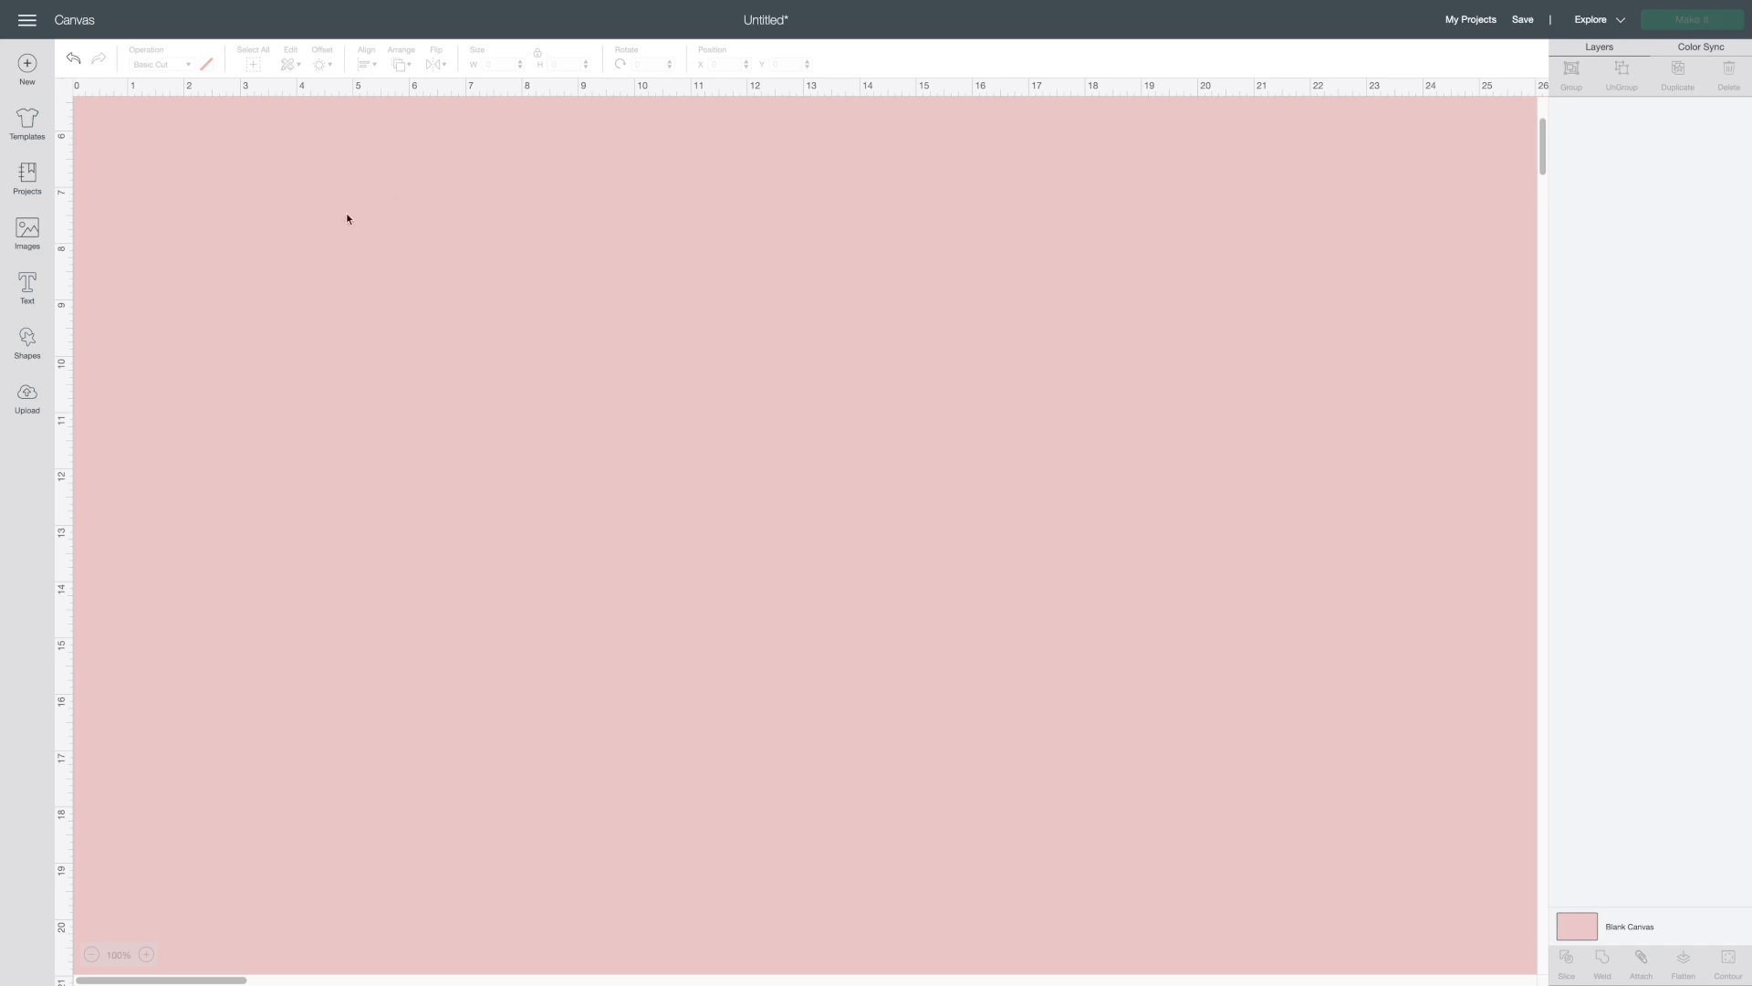
- Add a text reading "Welcome" in the DTC Sweetgold font
click(33, 287)
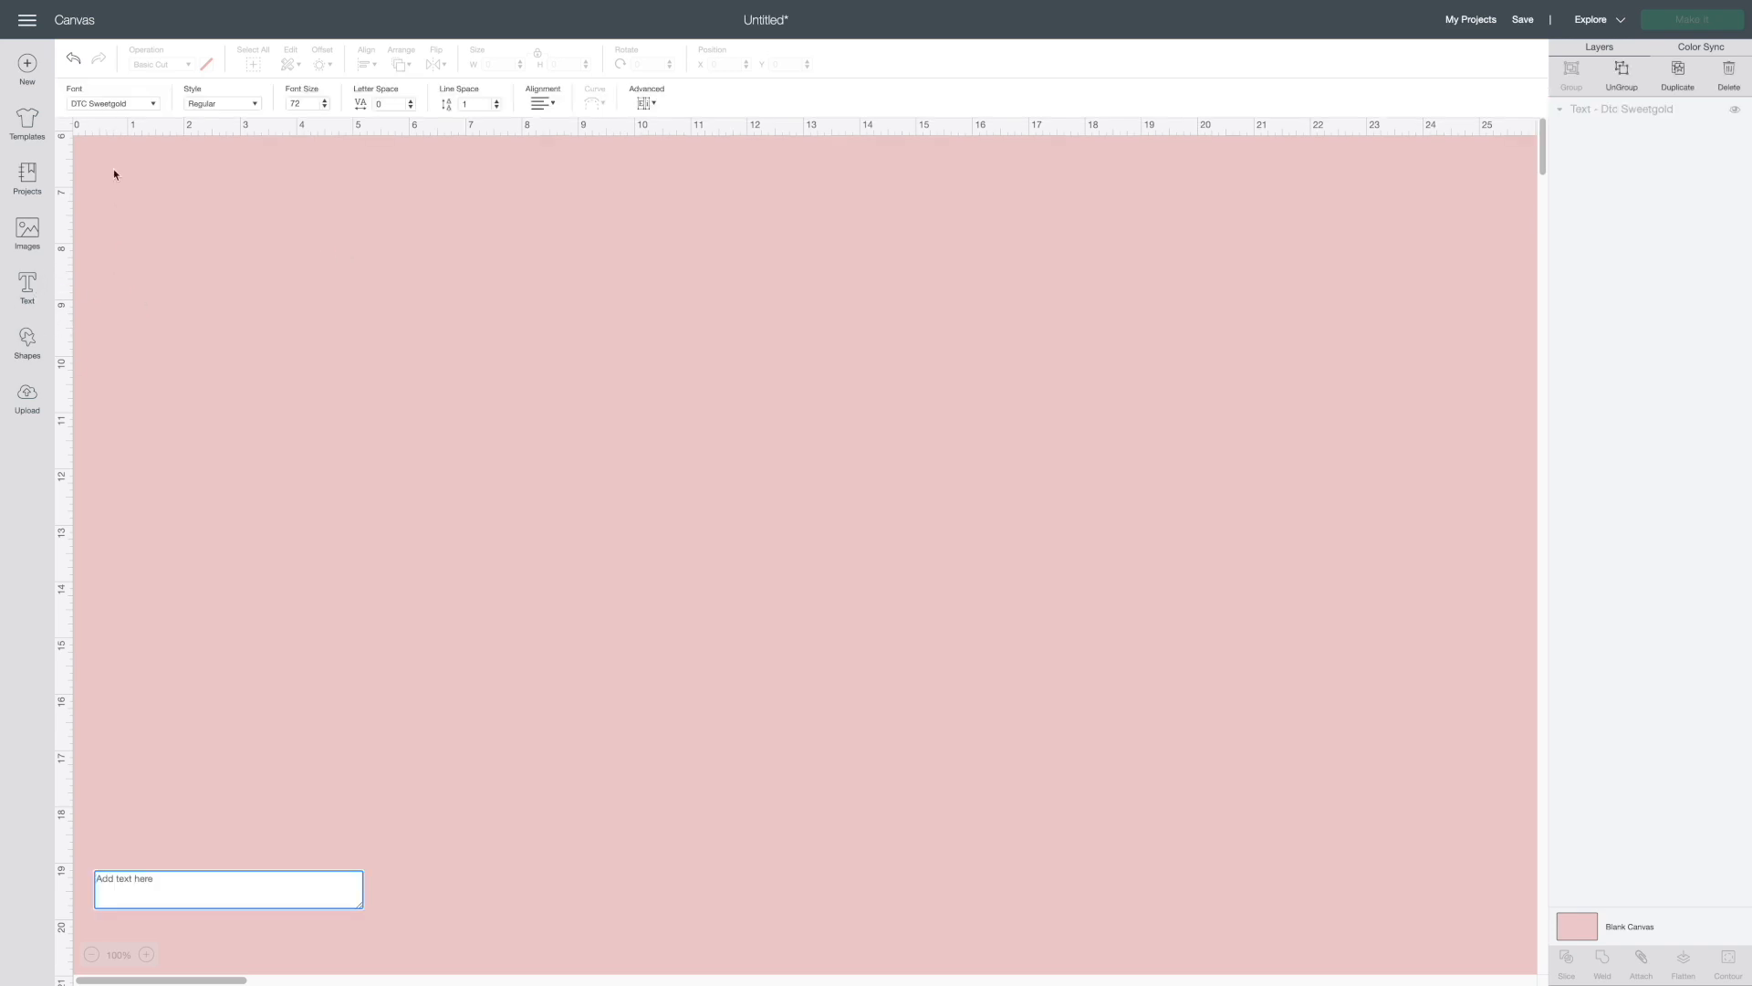
click(146, 106)
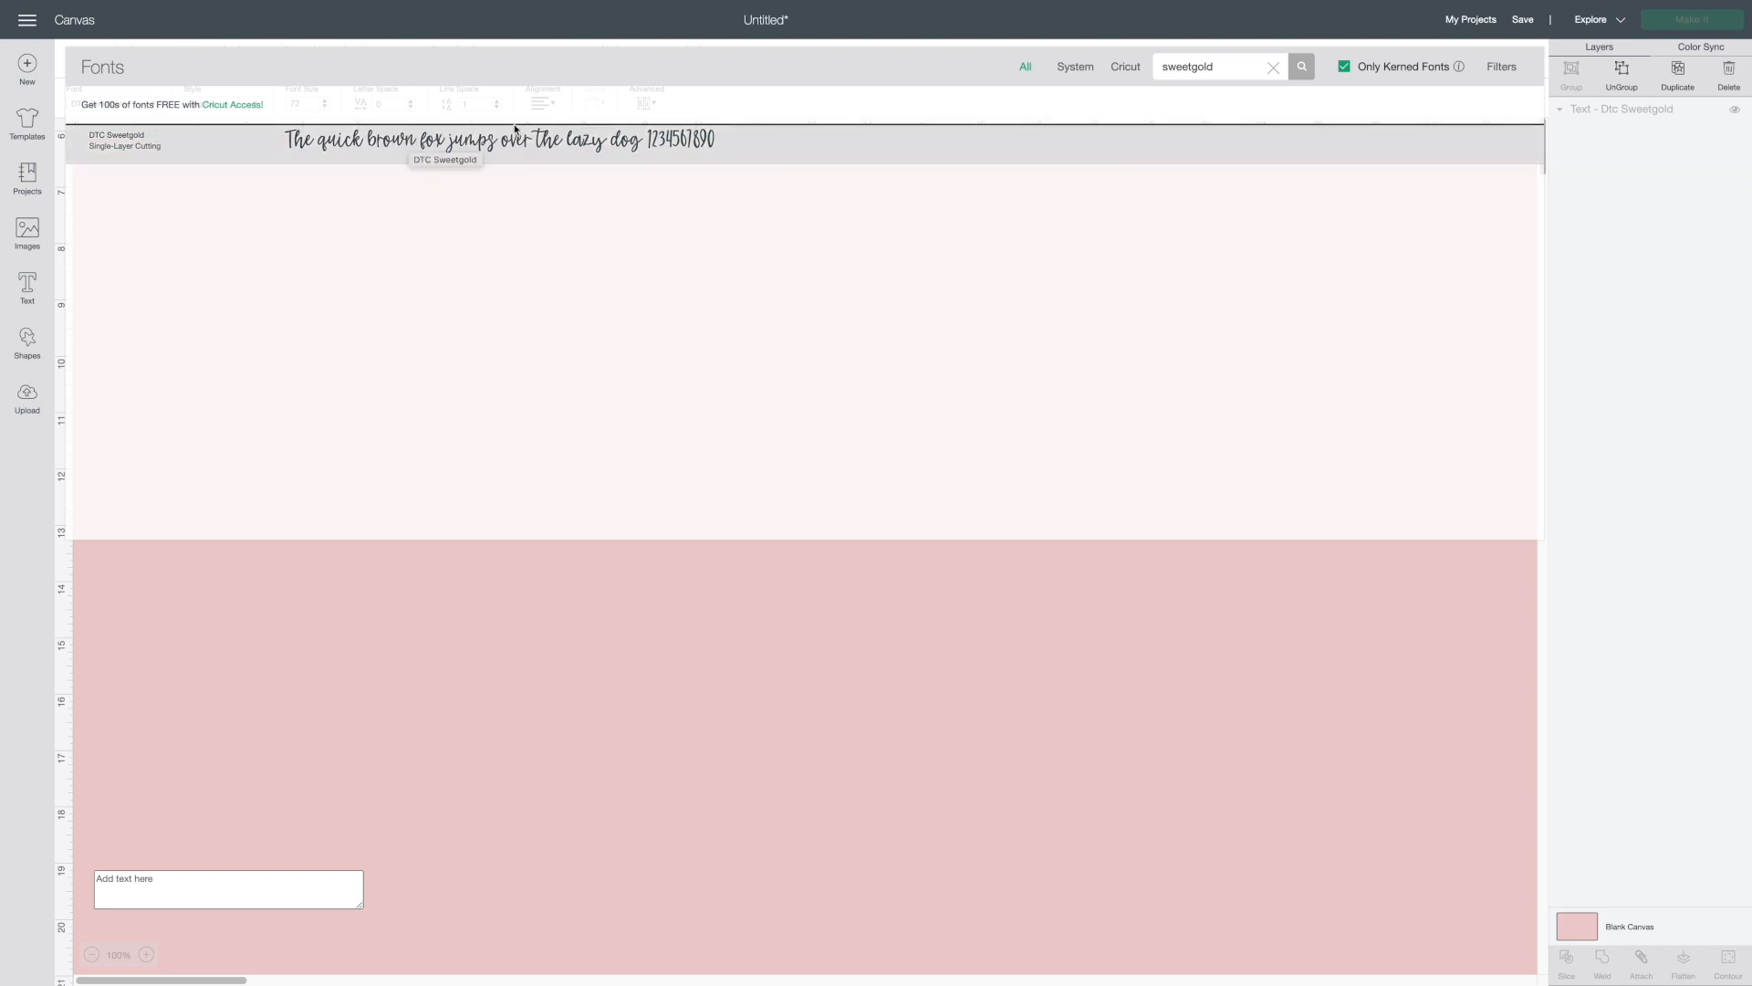
drag(1223, 70, 1050, 73)
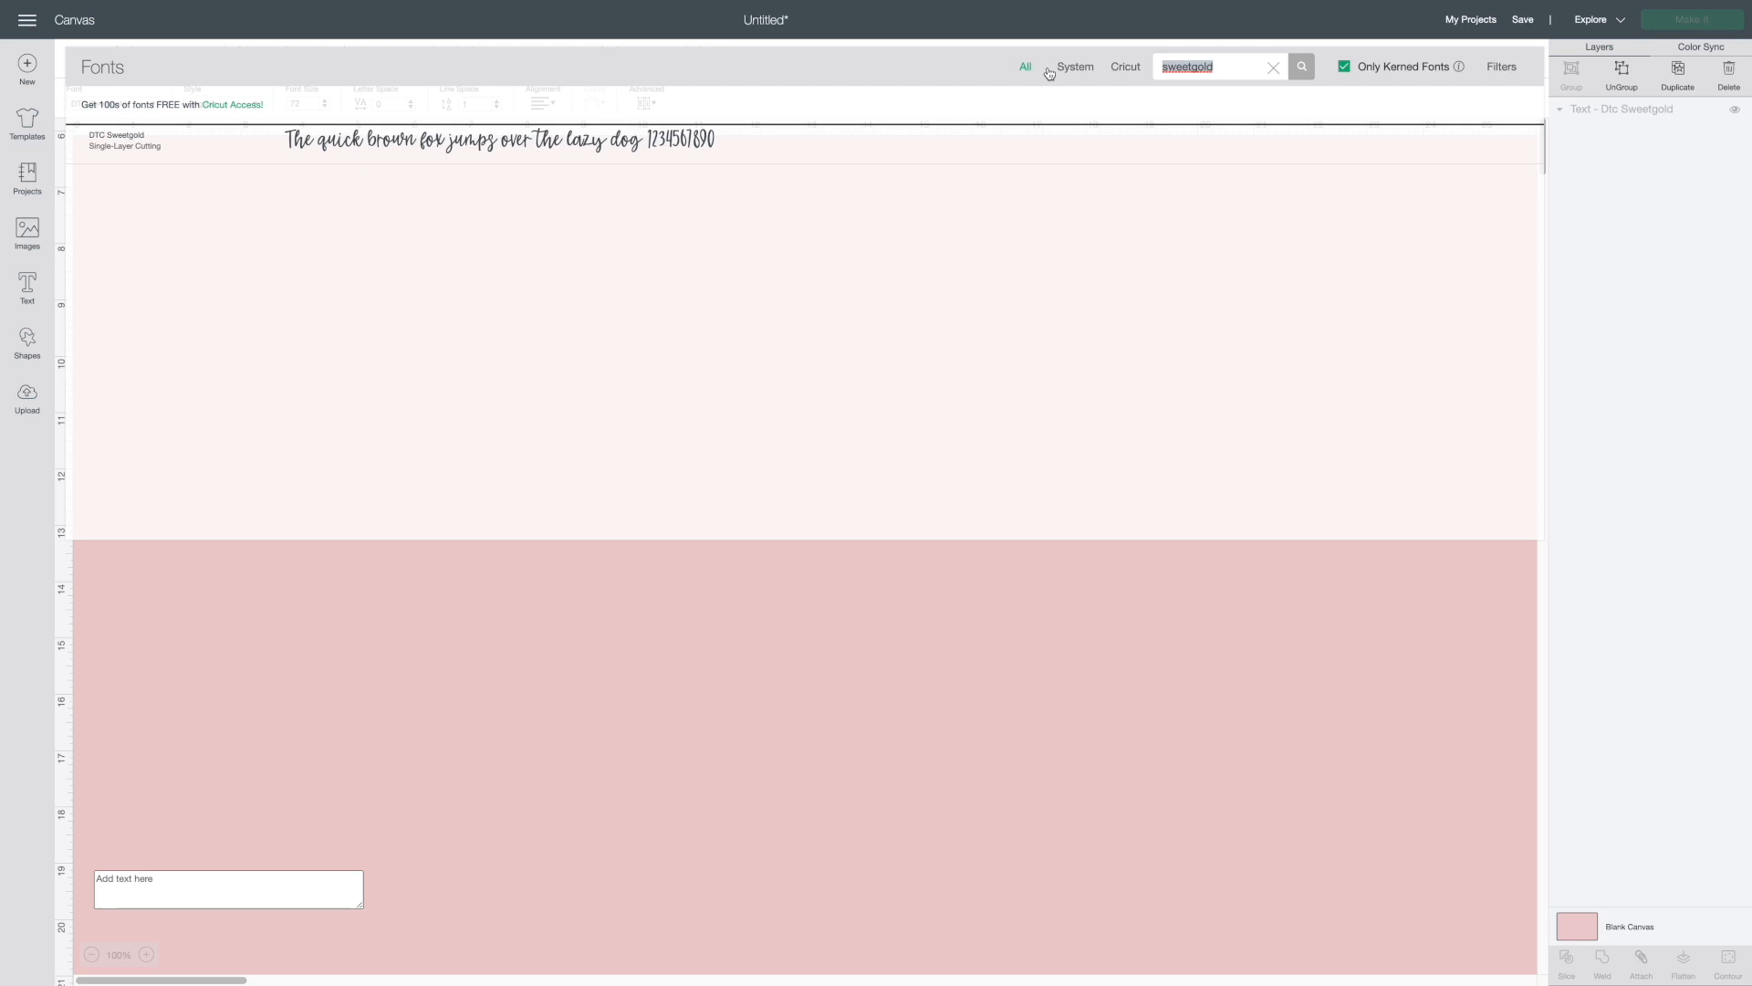
click(890, 112)
text(We)
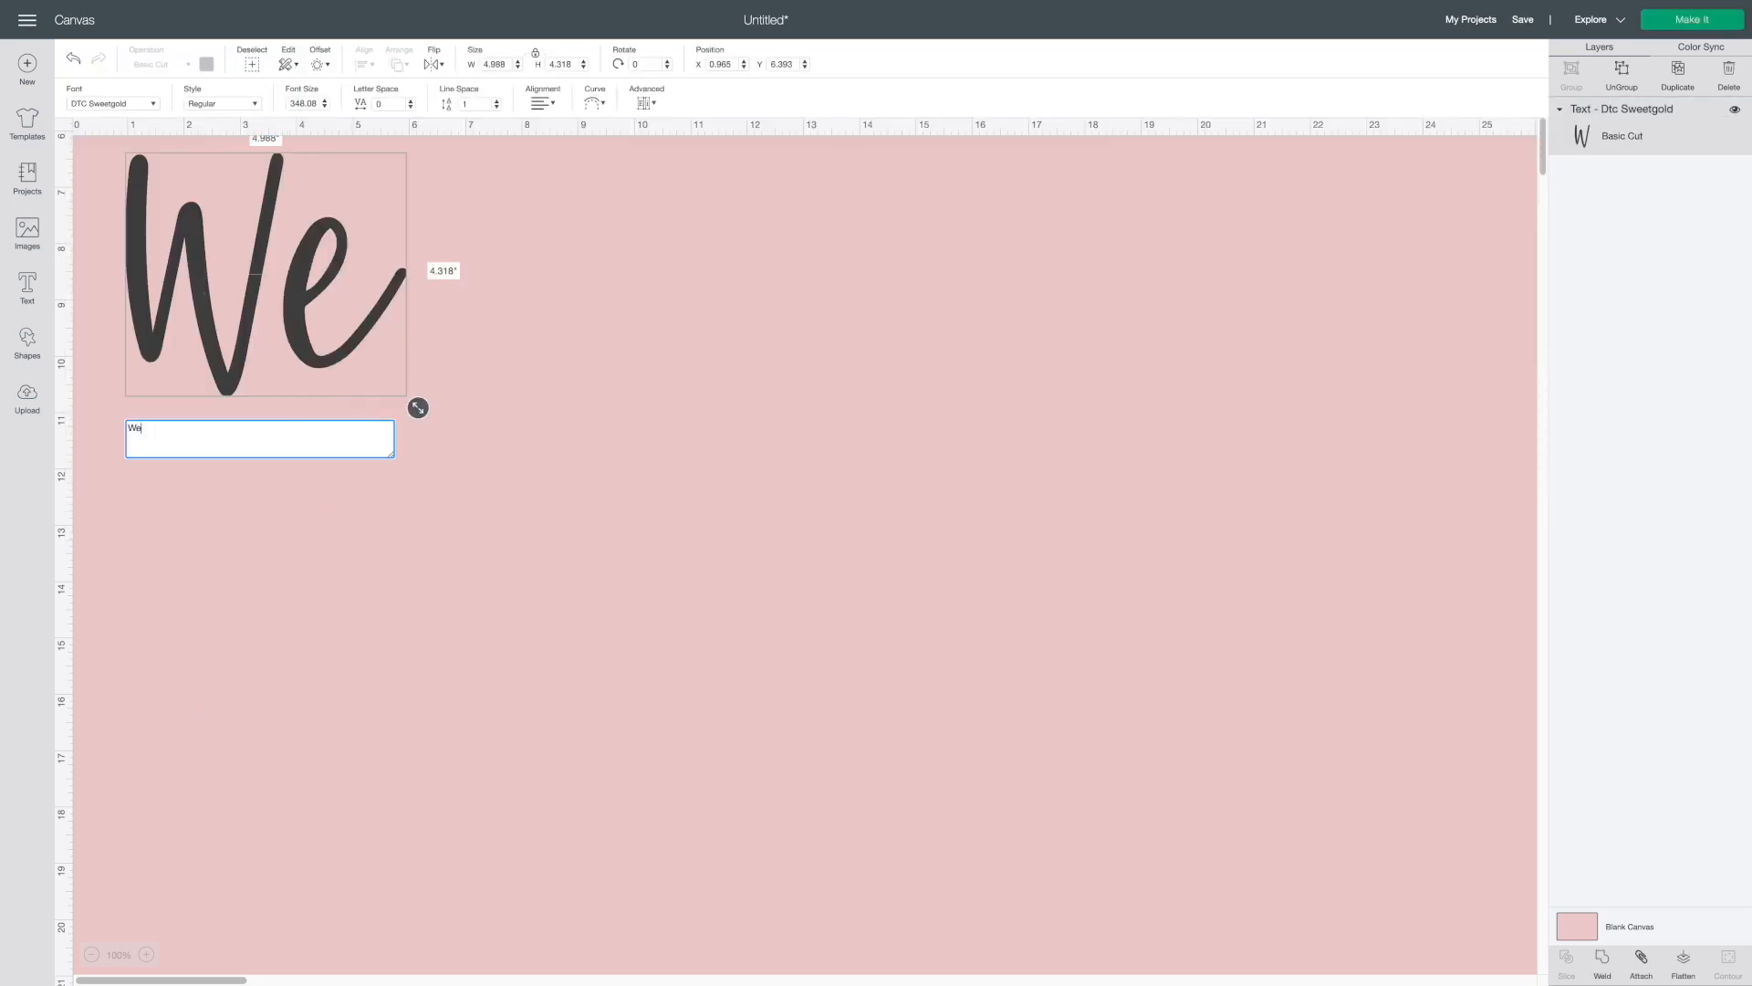
text(lcome)
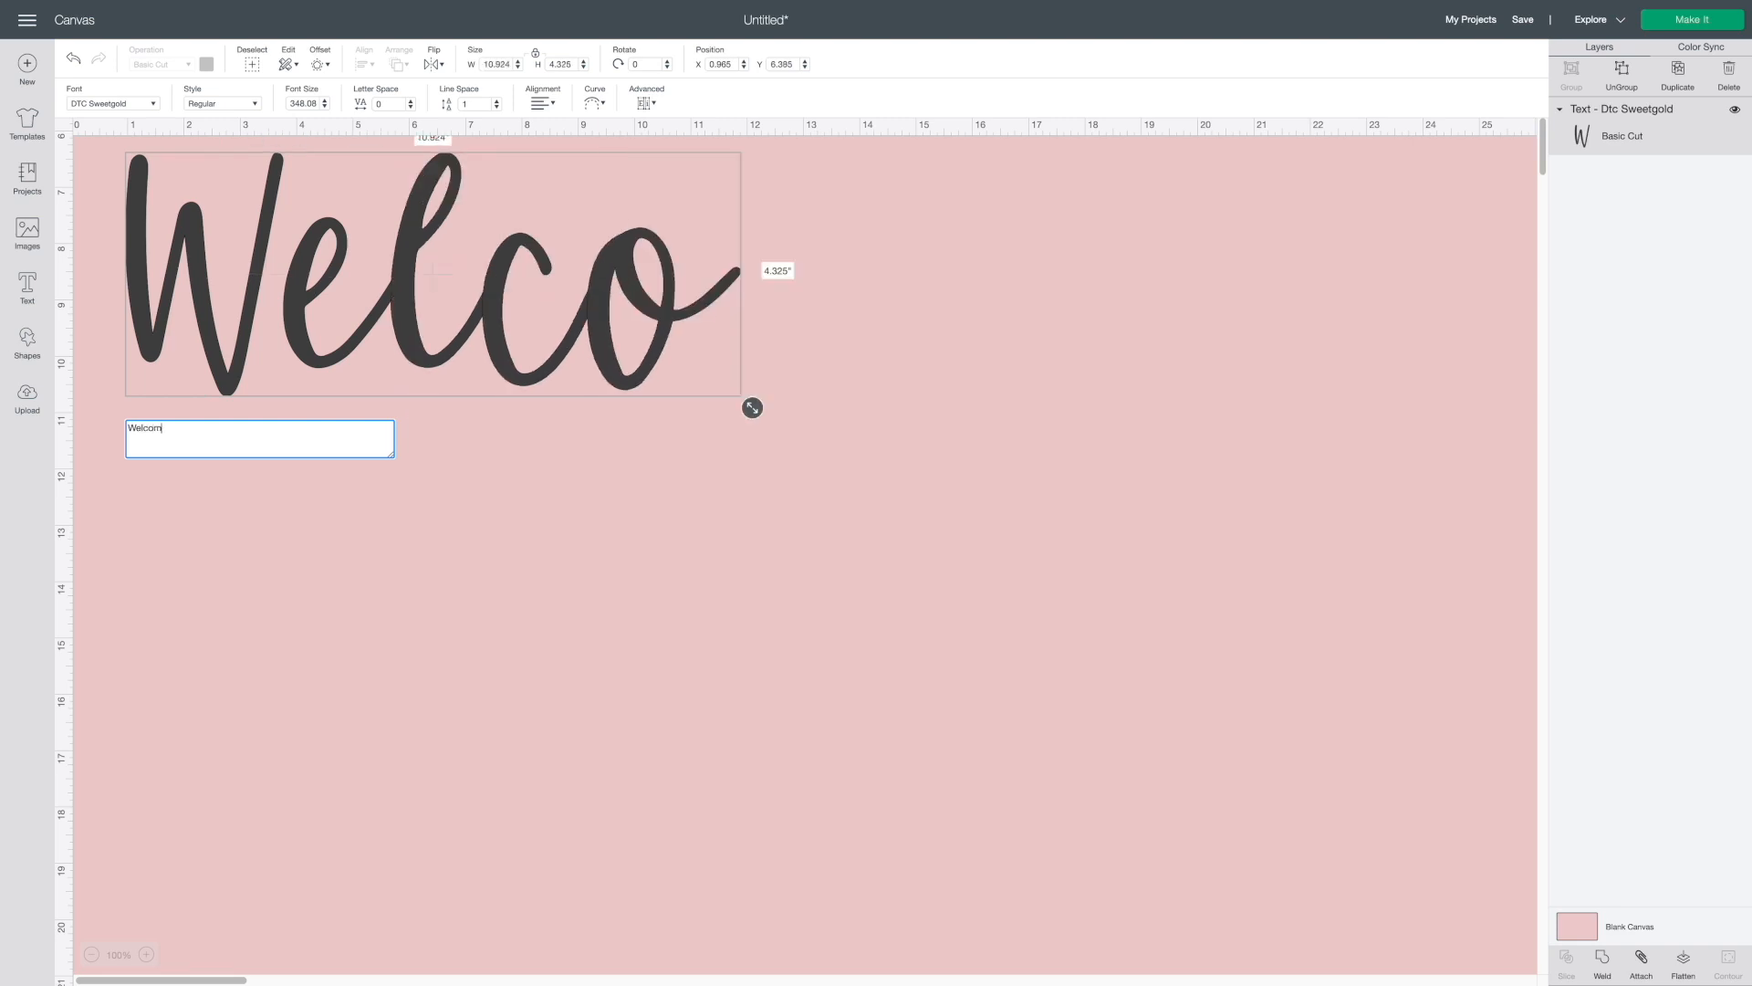
click(790, 598)
- Move the "Welcome" text to about X 5.17, Y 9.68 and open its wording for editing
drag(580, 313, 766, 416)
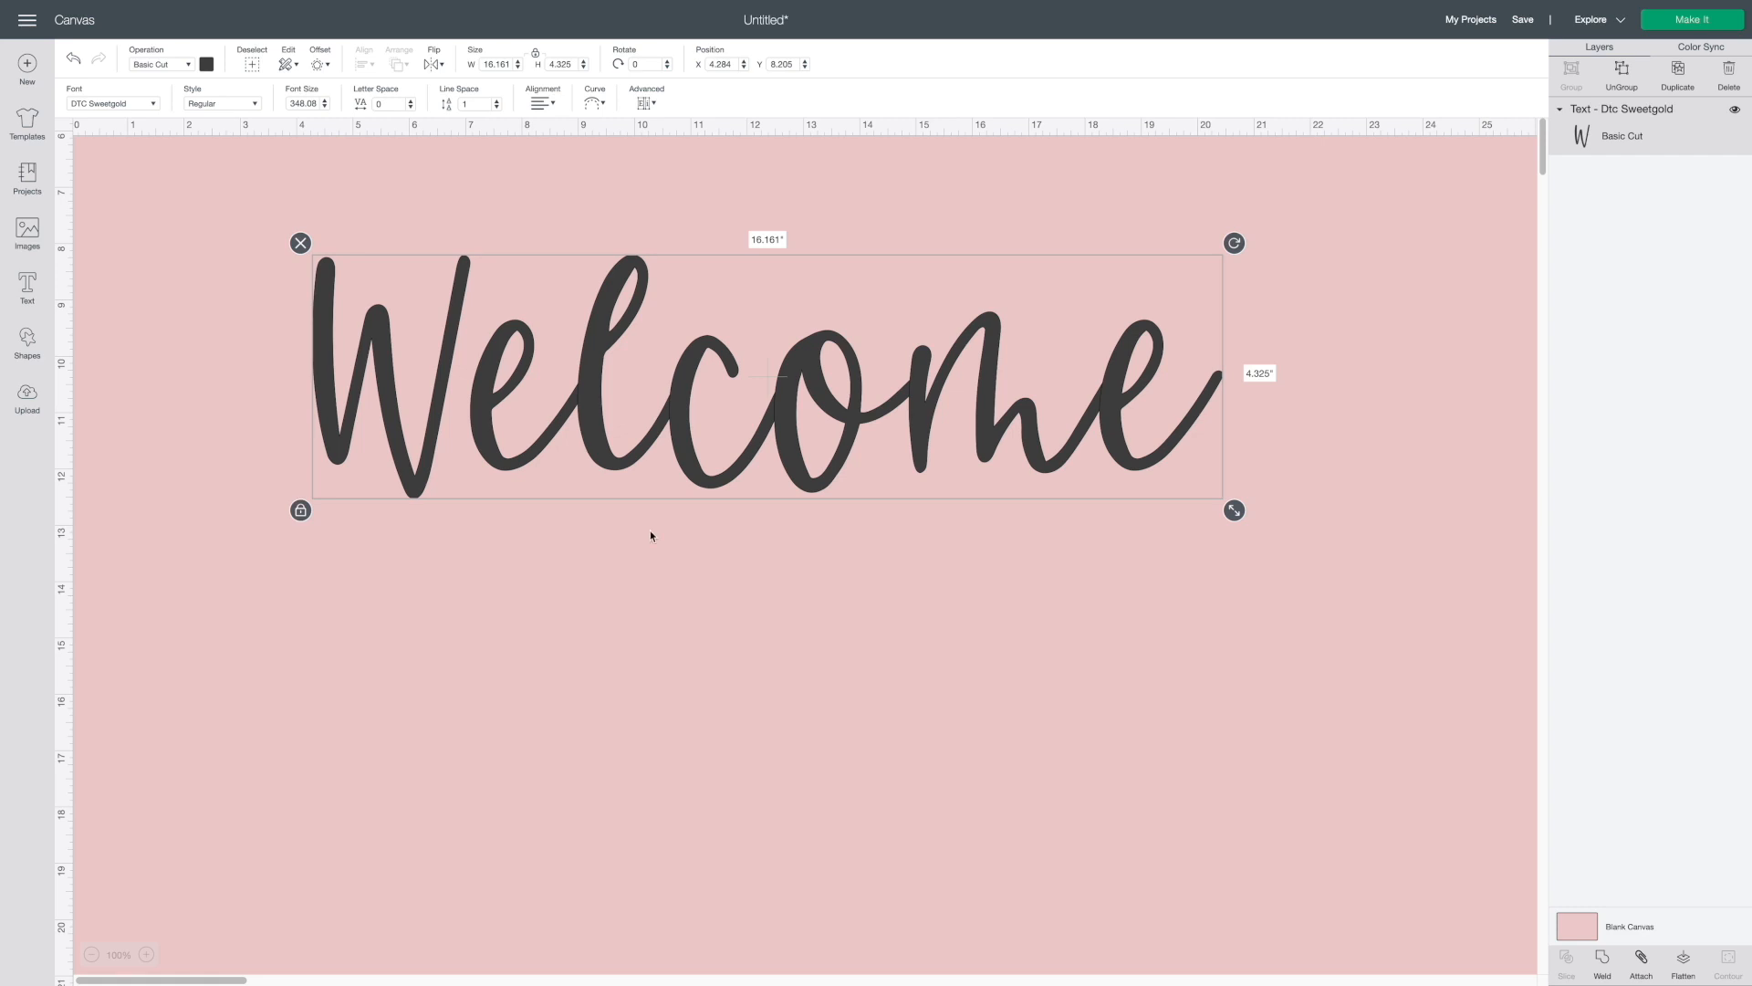
drag(625, 438, 660, 524)
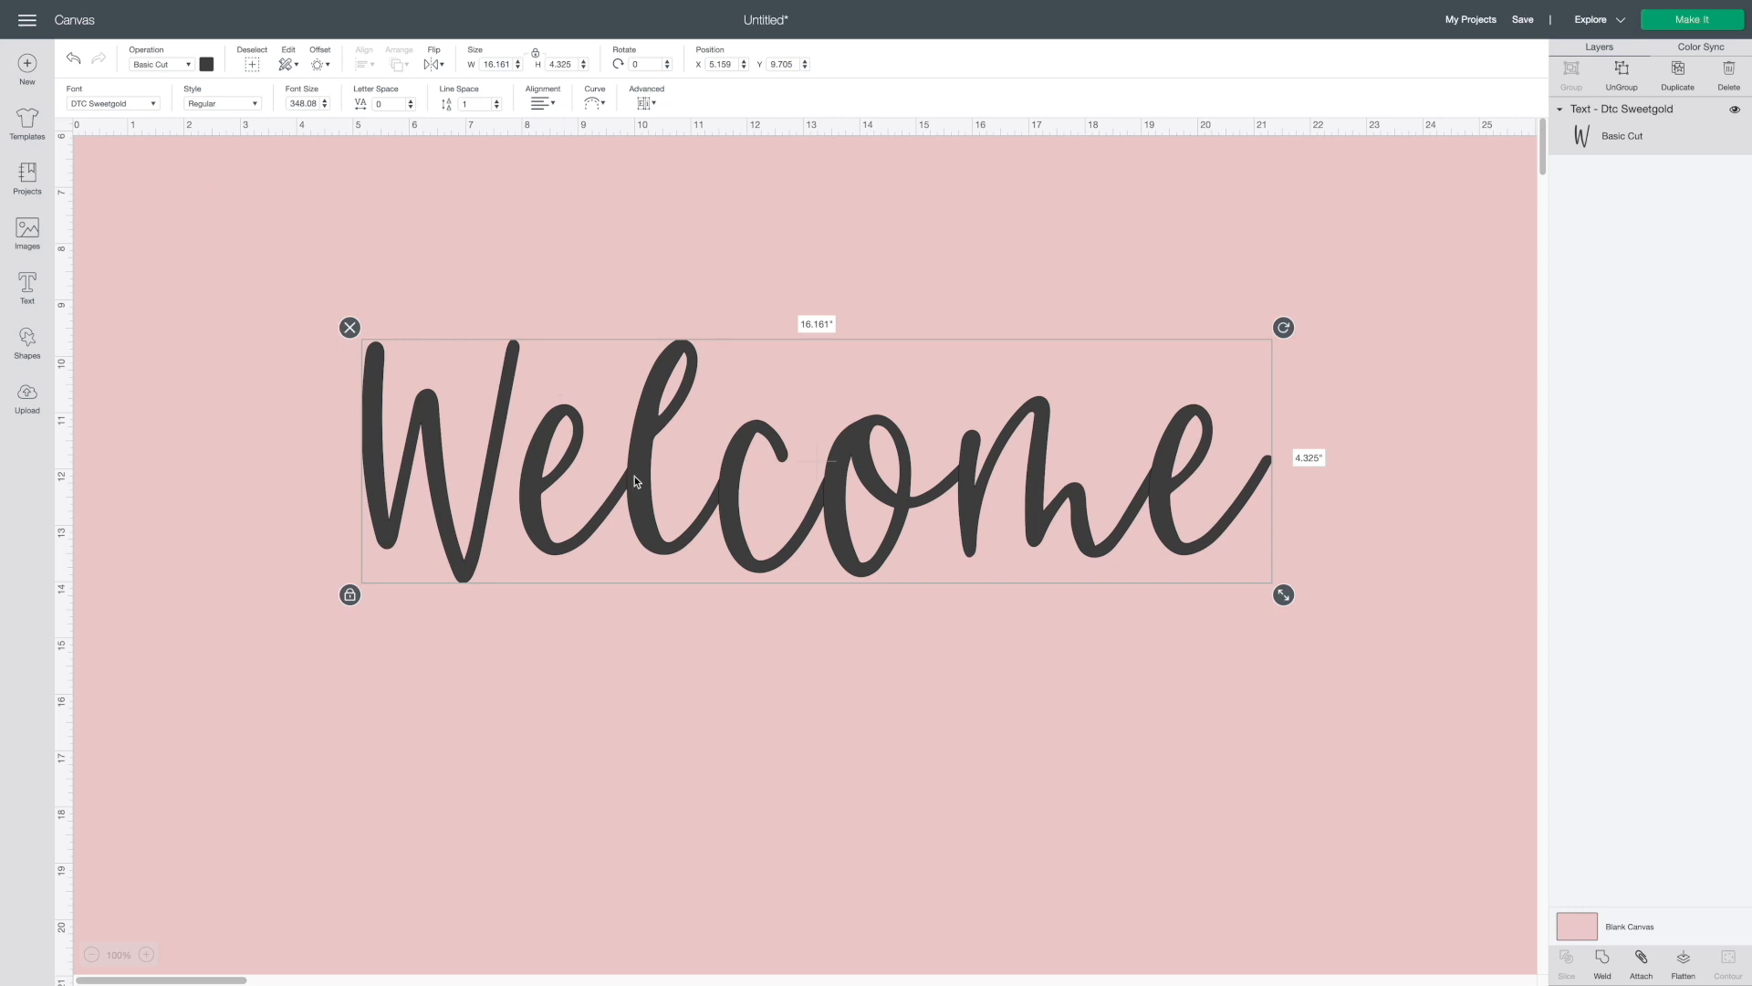
double_click(815, 504)
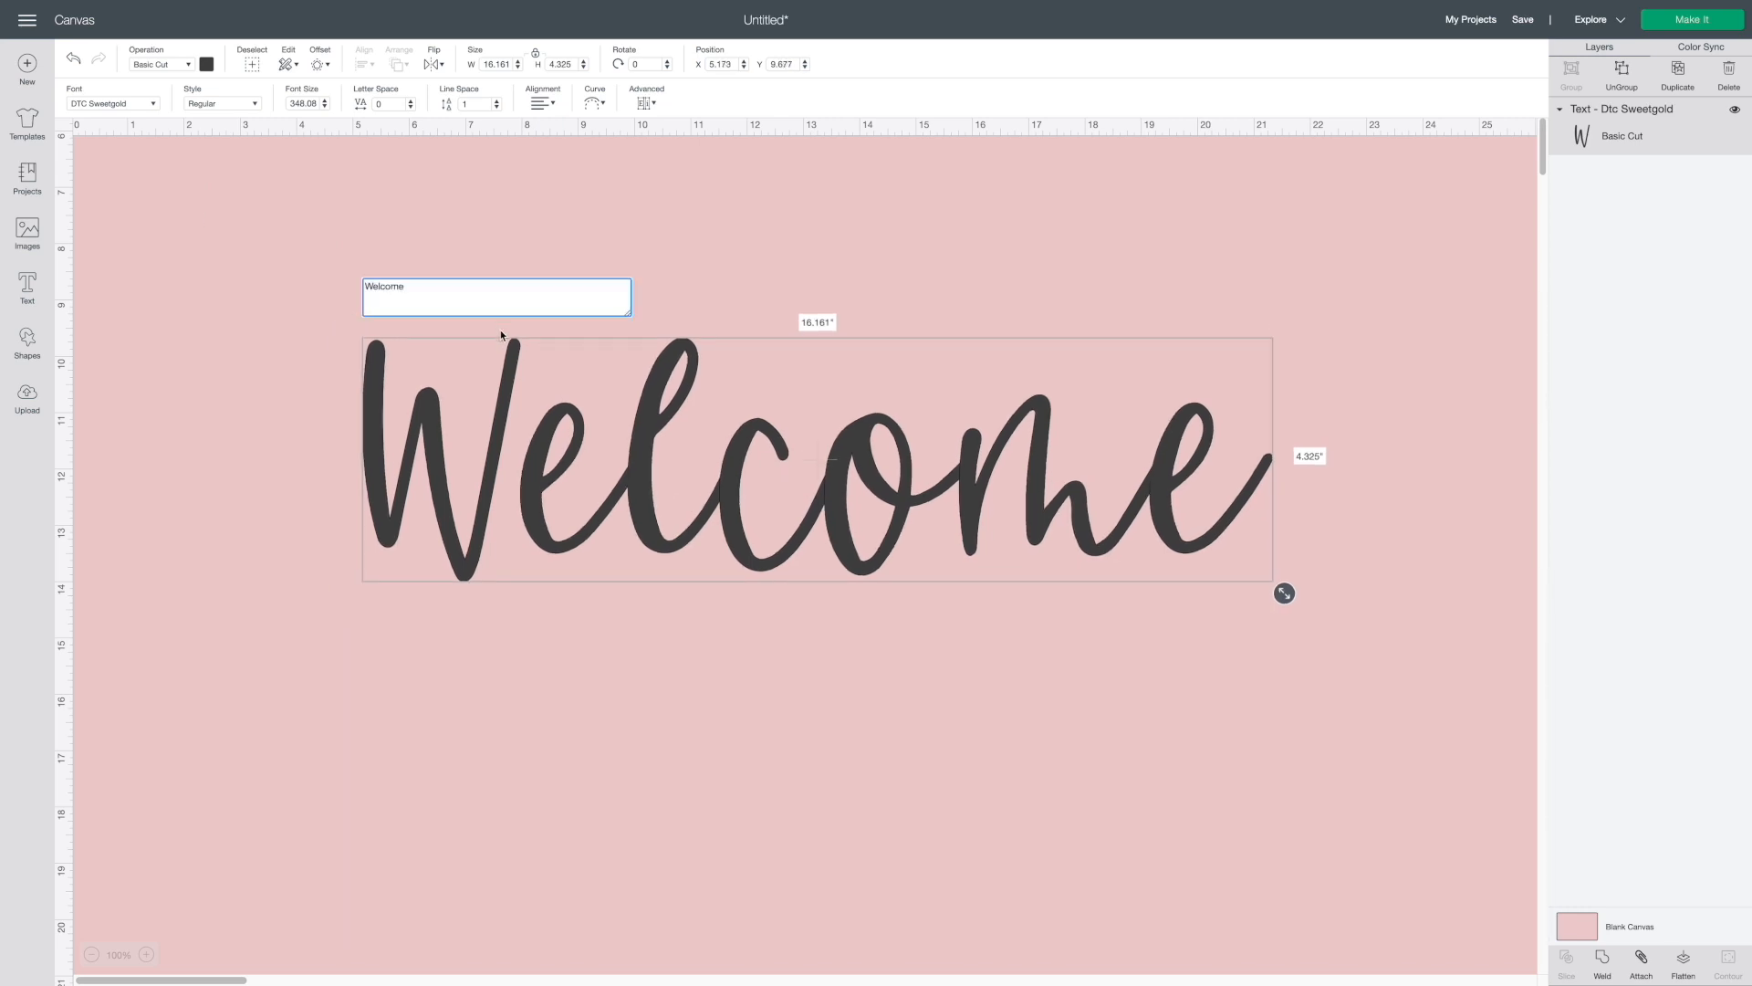
- Replace the "Welcome" wording with "The" and the family's surname on the first line and "Family" on the second
text(the)
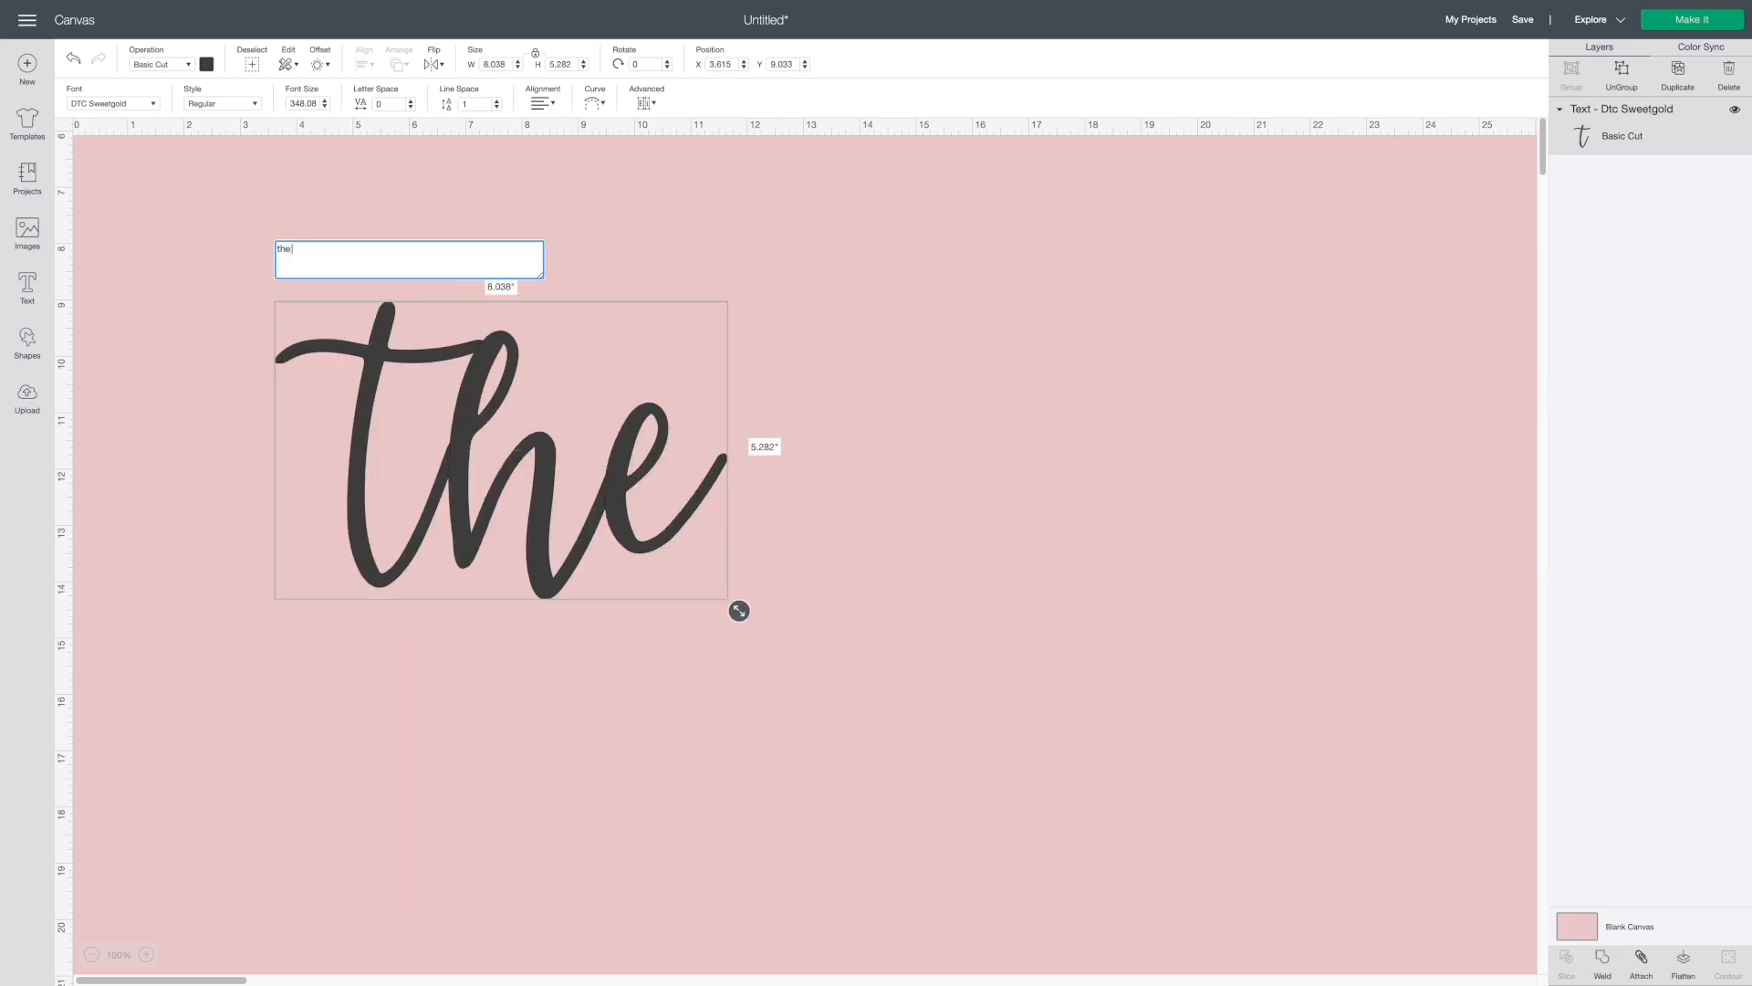
text( T)
key(BackSpace)
key(BackSpace)
key(BackSpace)
key(BackSpace)
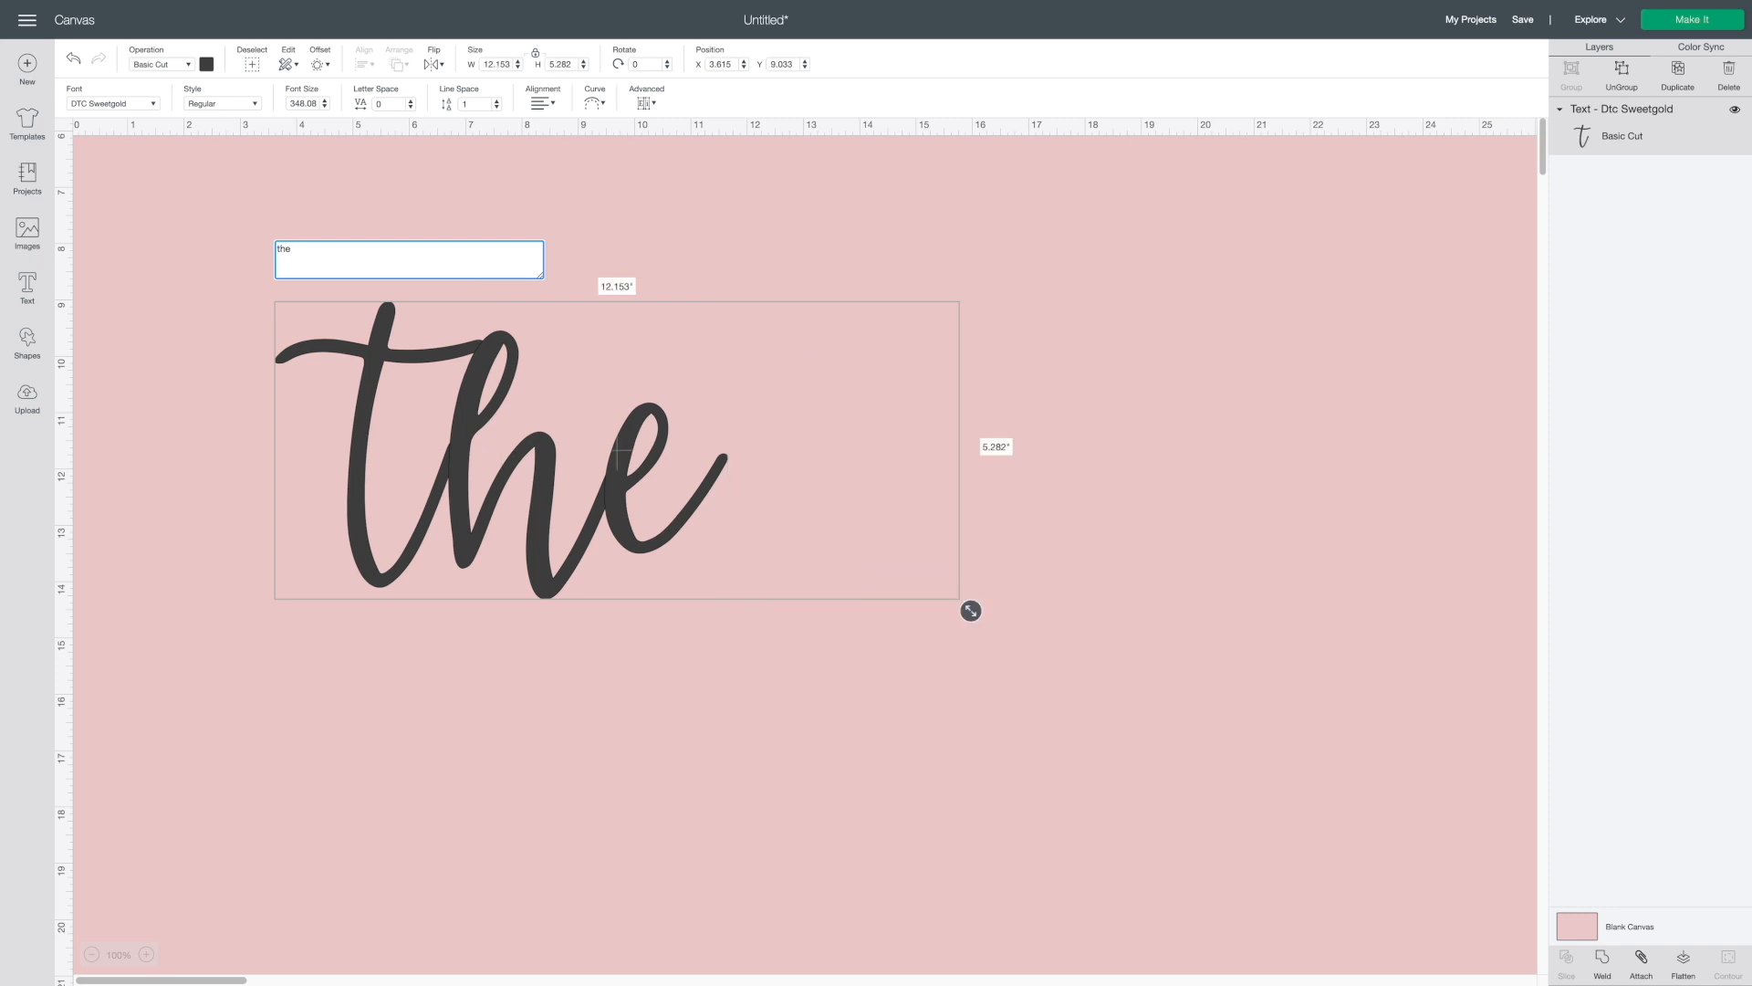
key(BackSpace)
text(T)
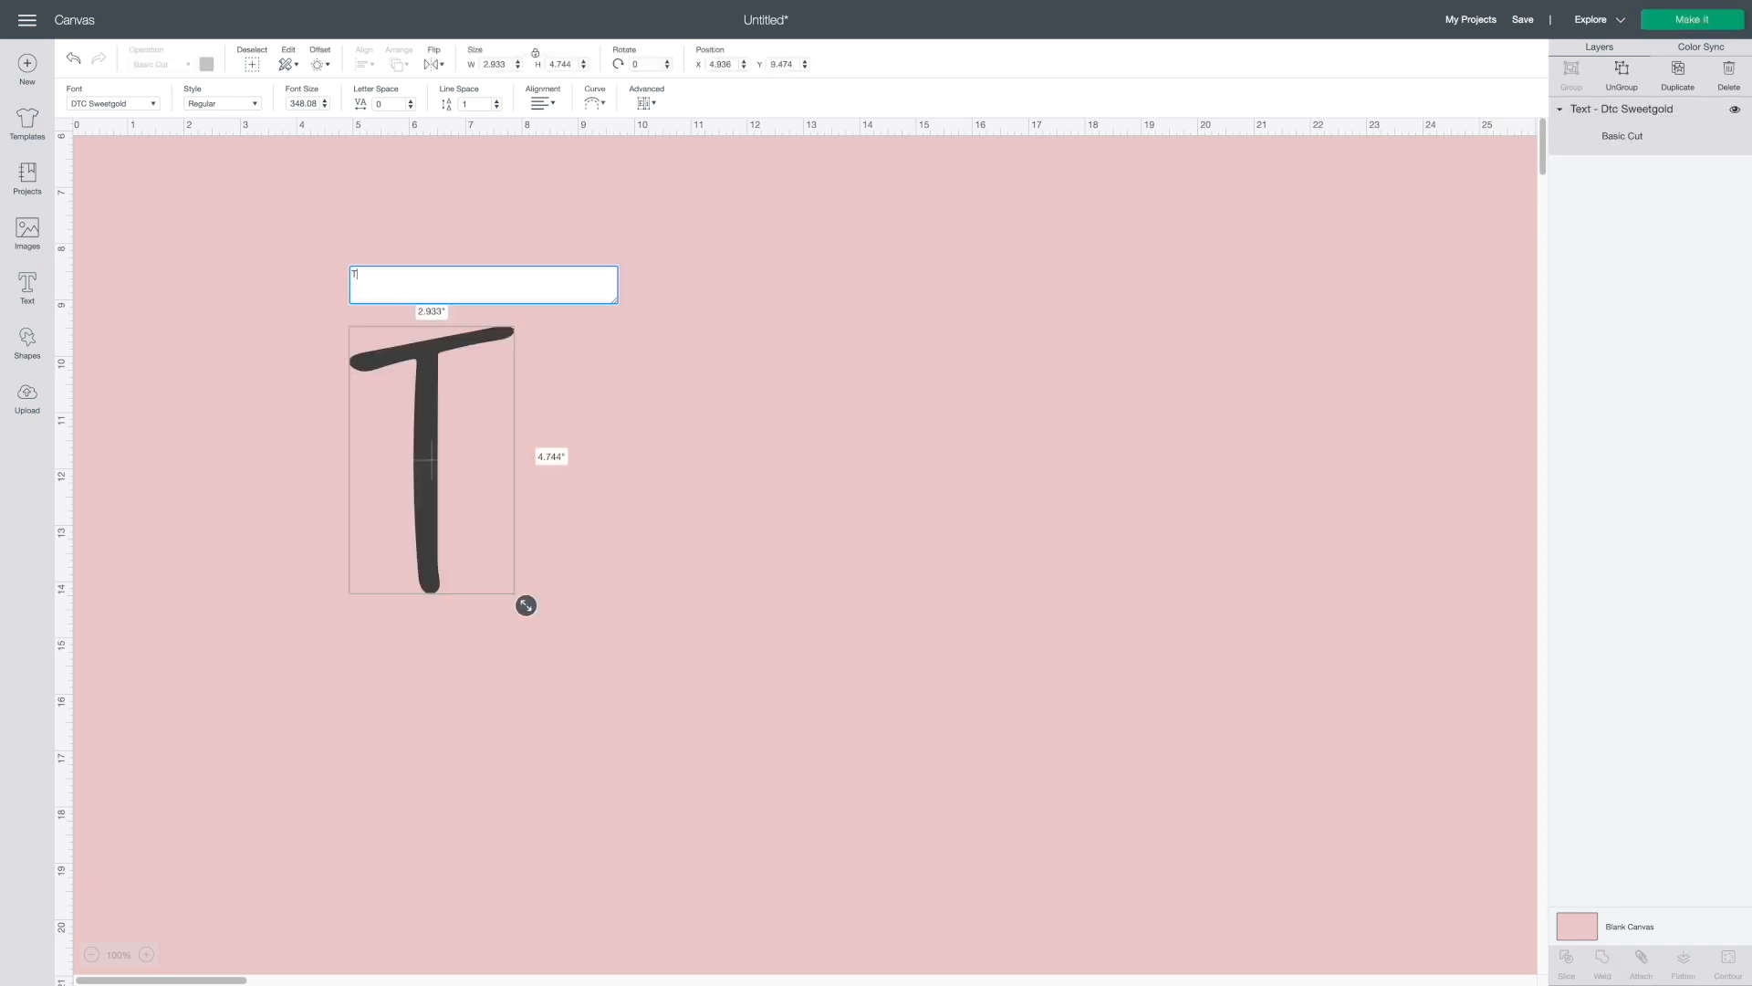
text(he Thomas)
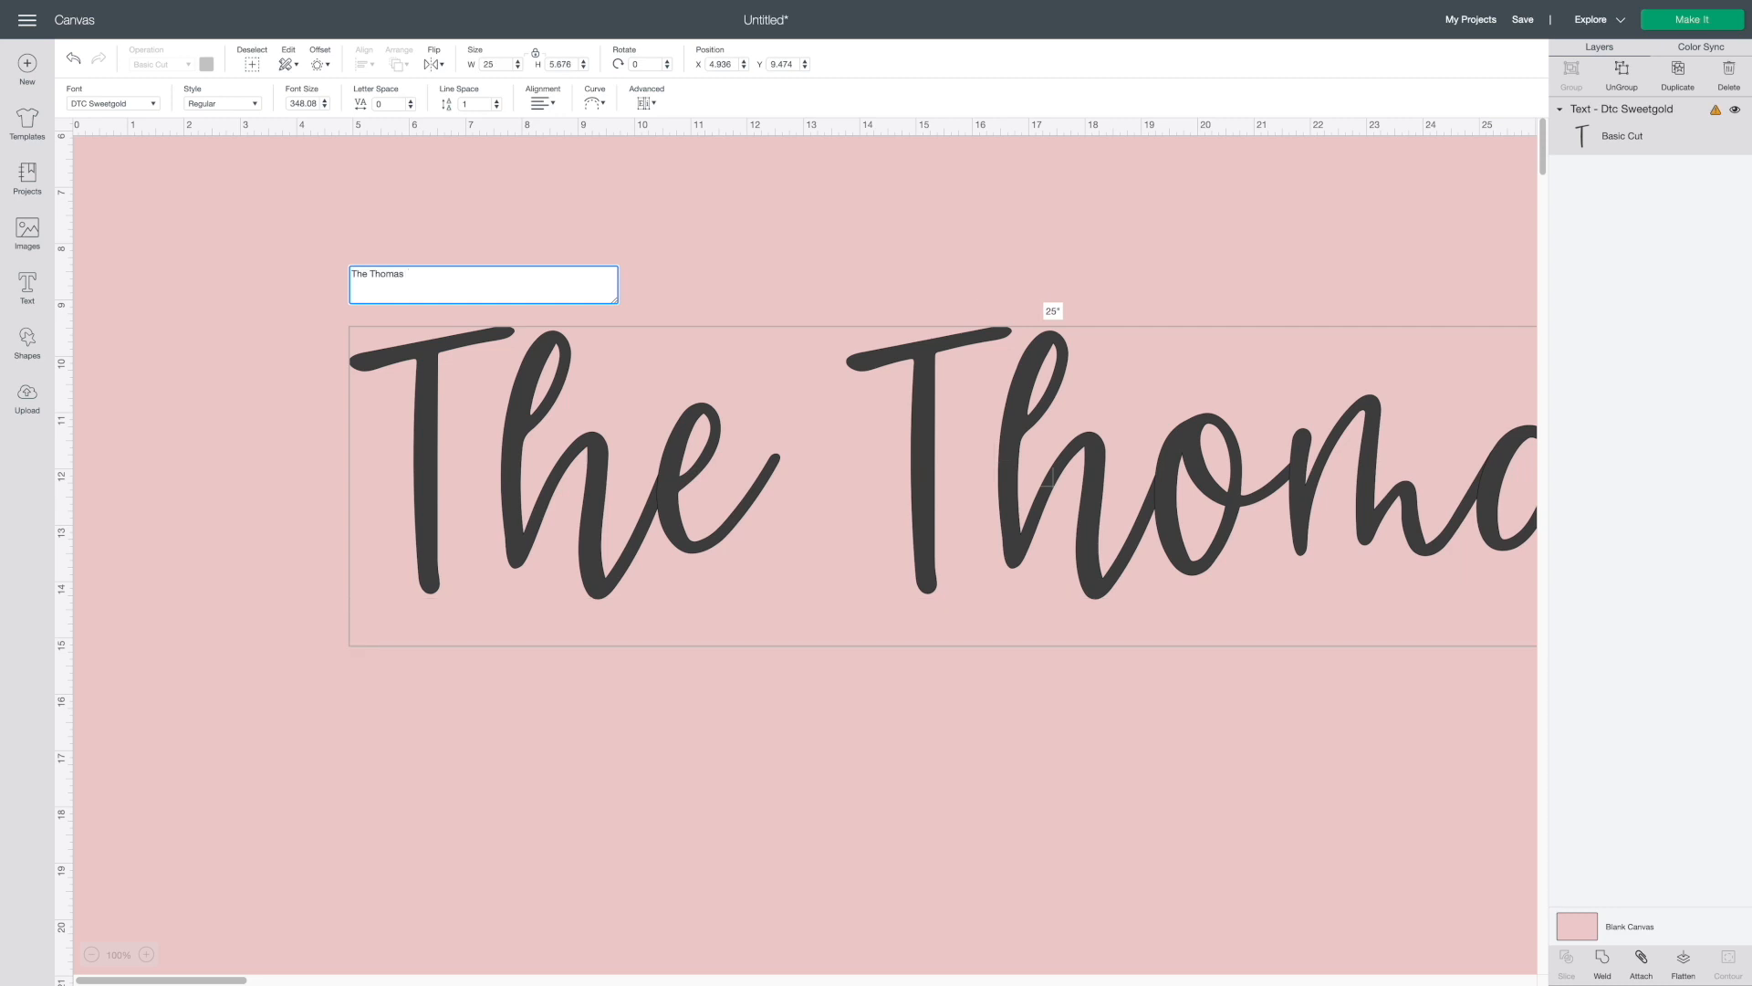
key(Return)
text(Family)
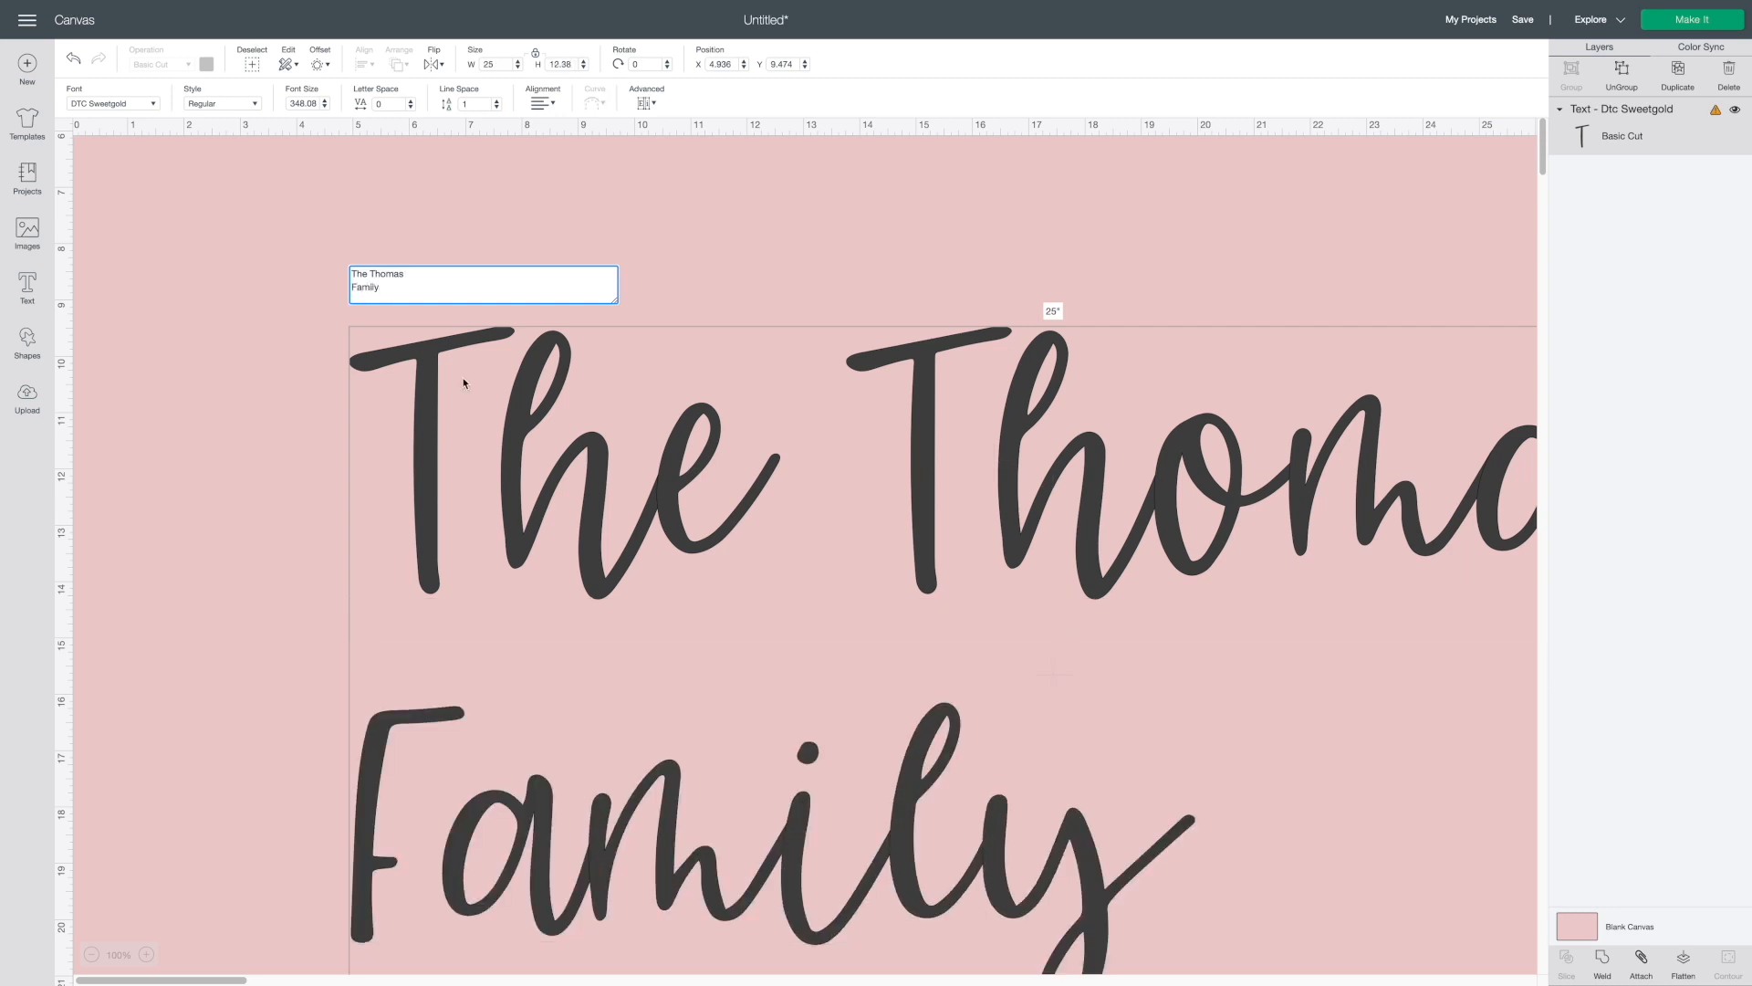
- Center-align the two lines of the family text
scroll(464, 383, right, 5)
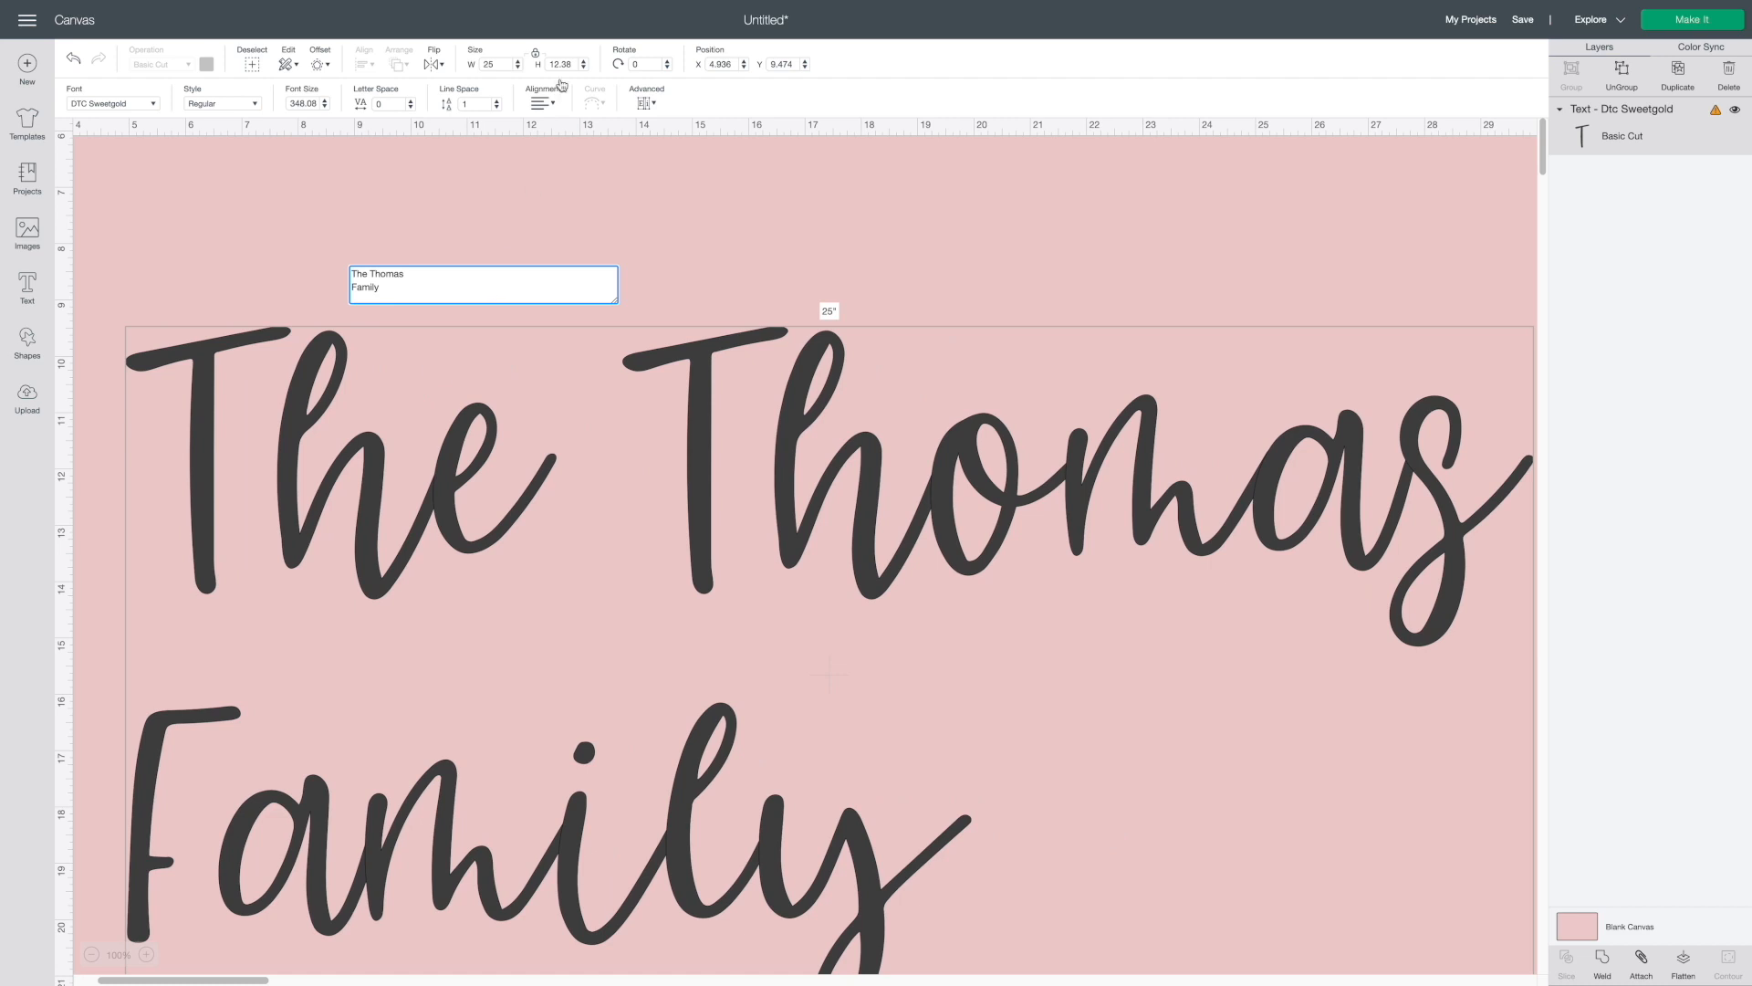
click(544, 103)
click(565, 151)
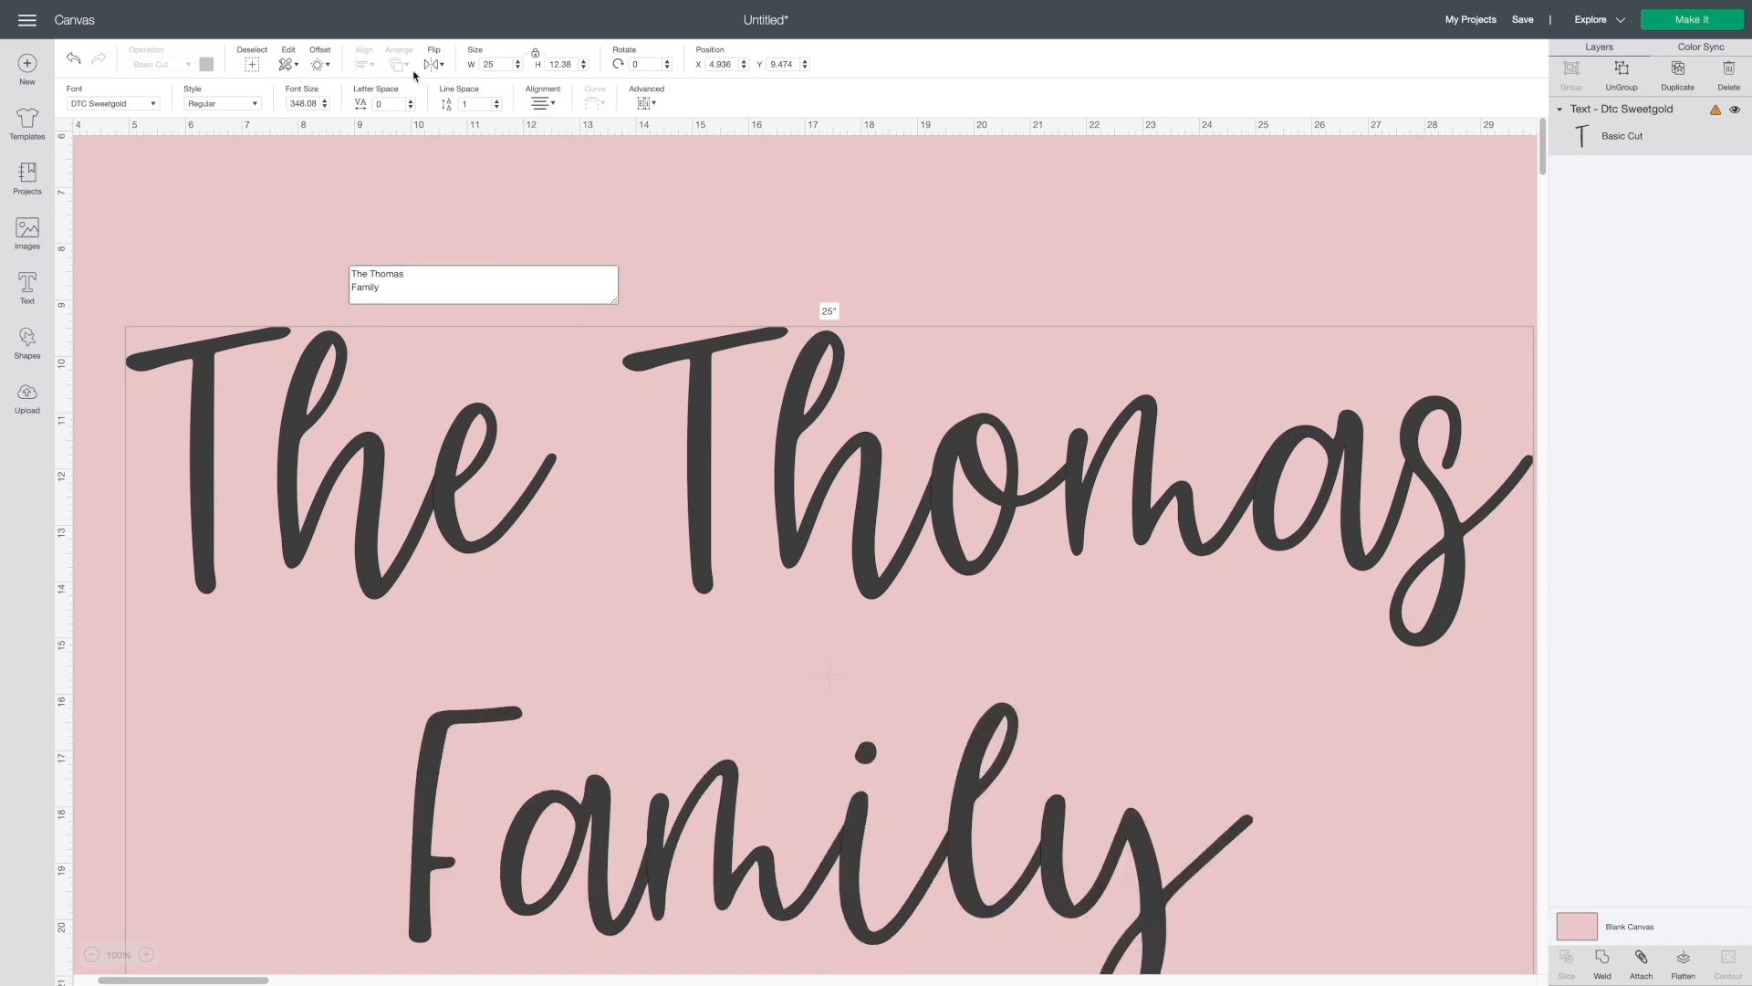
- Reduce the family text's line spacing to -0.9
click(497, 107)
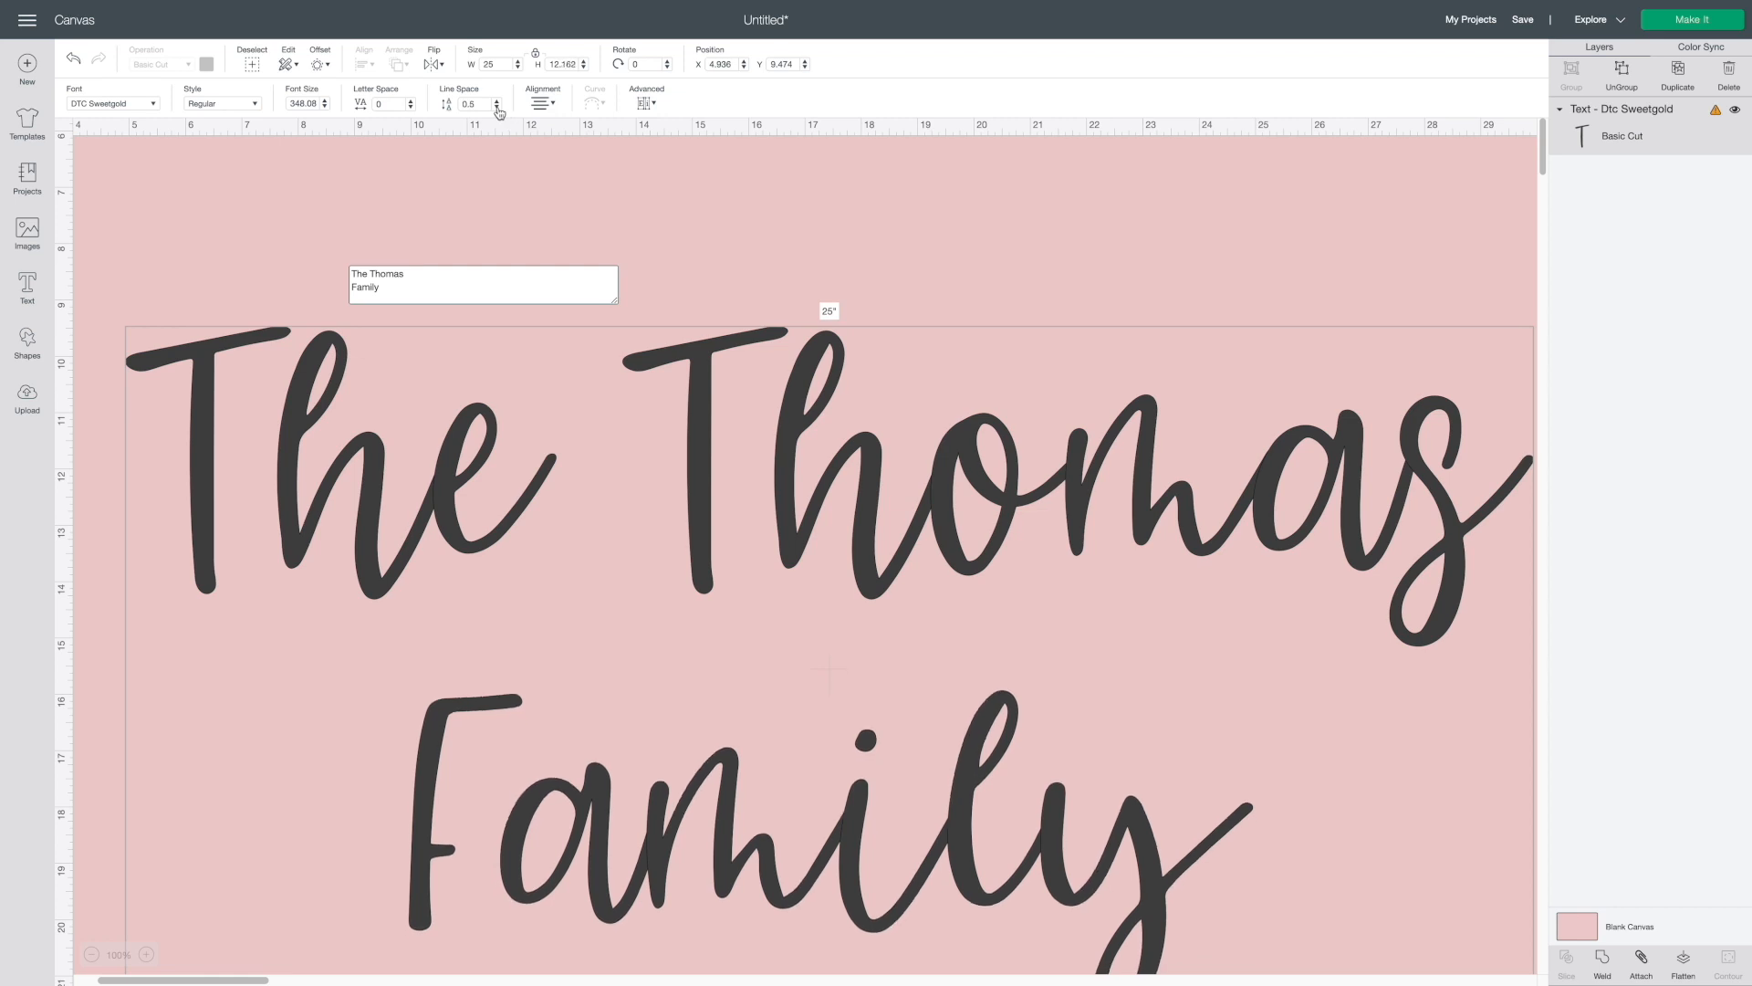
click(497, 107)
click(497, 107)
click(497, 107)
click(497, 107)
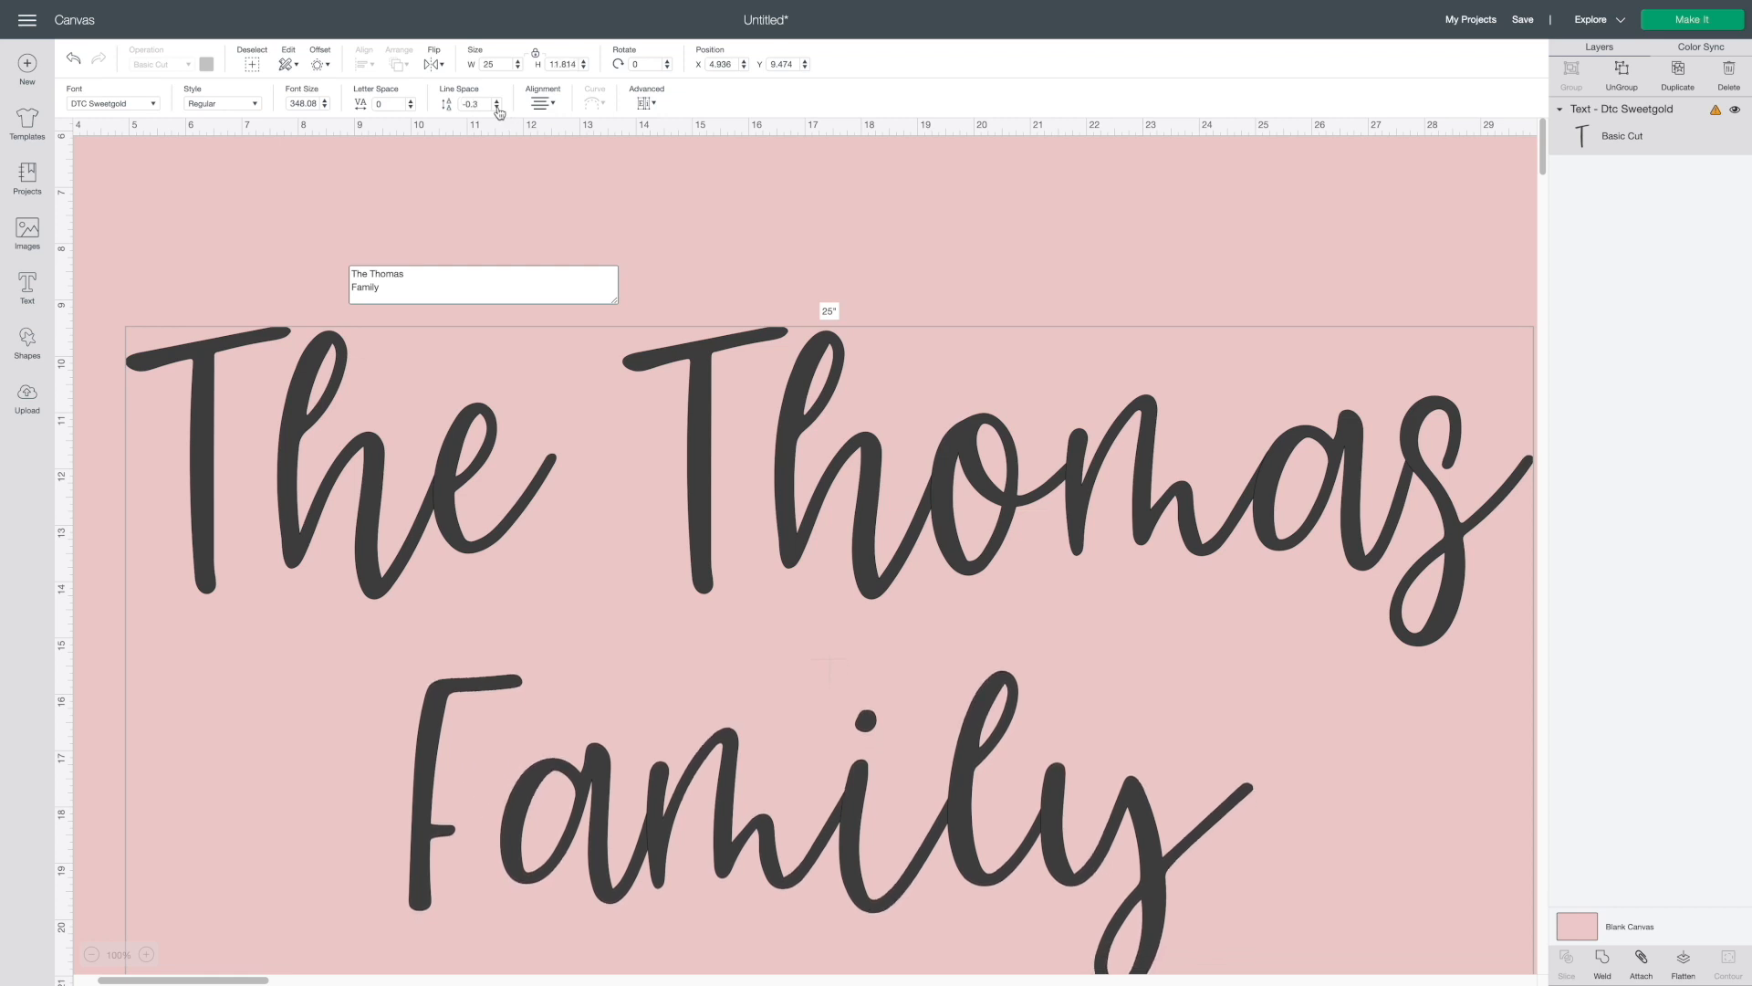
click(497, 106)
click(497, 106)
click(498, 107)
click(498, 107)
click(497, 107)
click(498, 107)
click(742, 152)
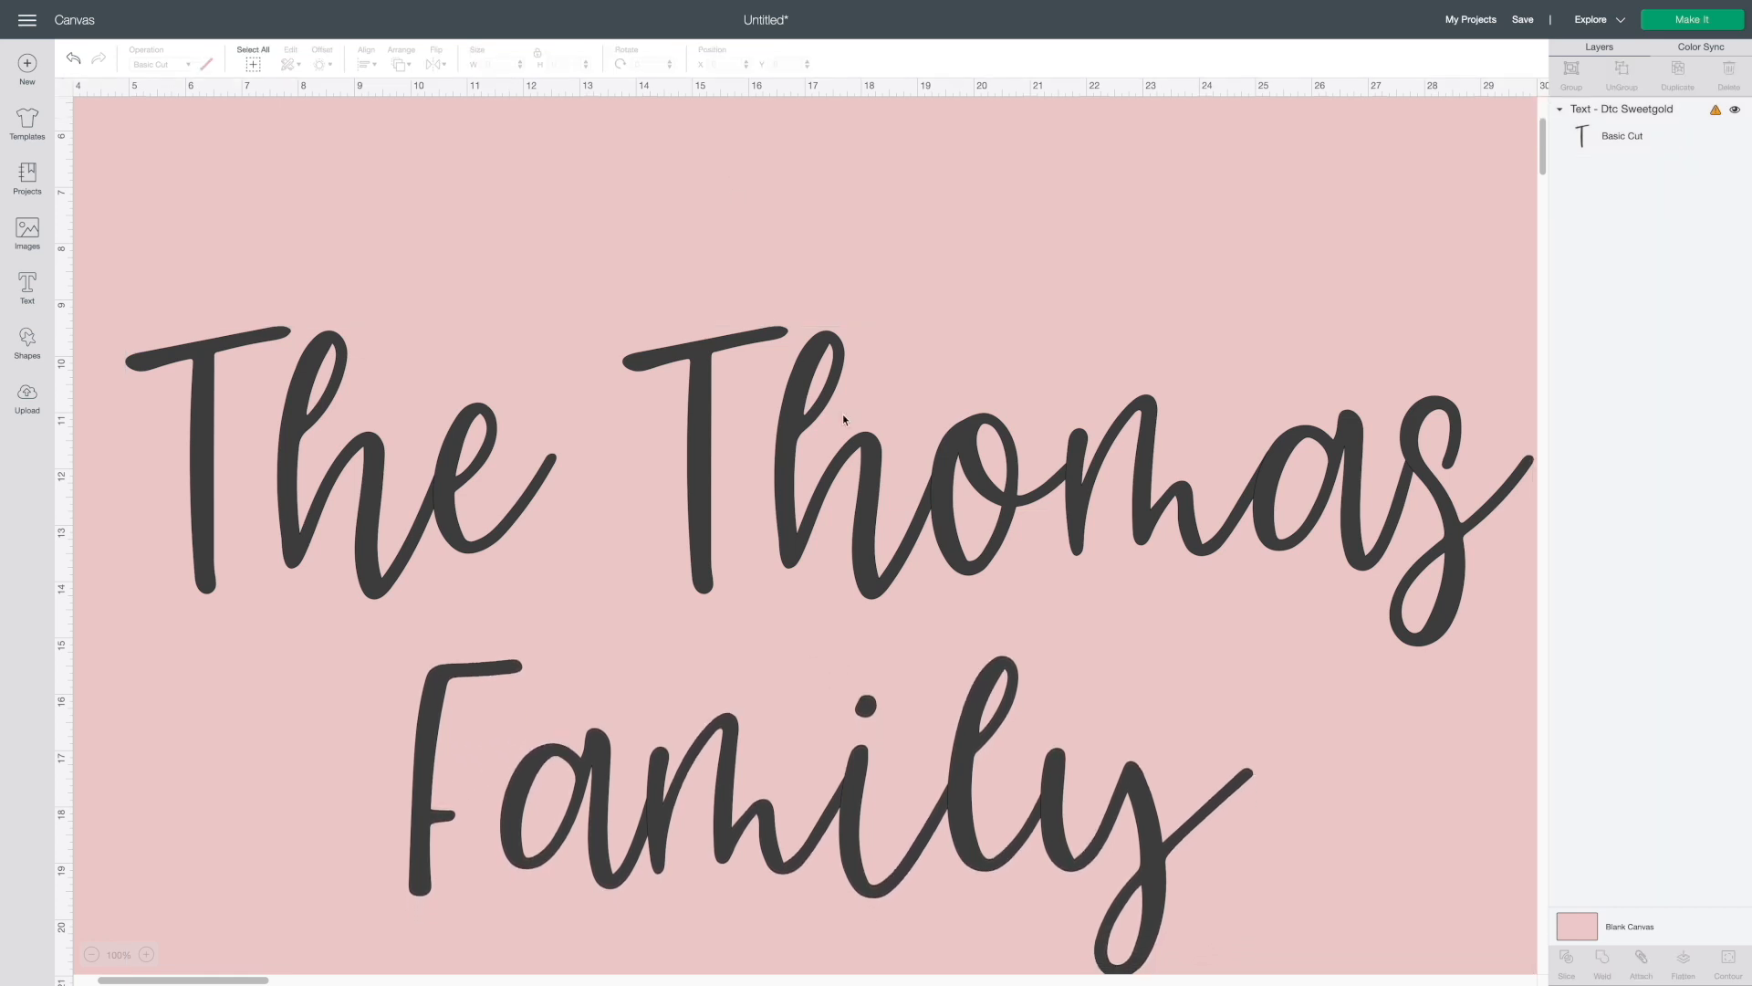
- Move the family text to about X 0.01, Y 6.02 and weld its overlapping letters into one shape
drag(841, 413, 812, 325)
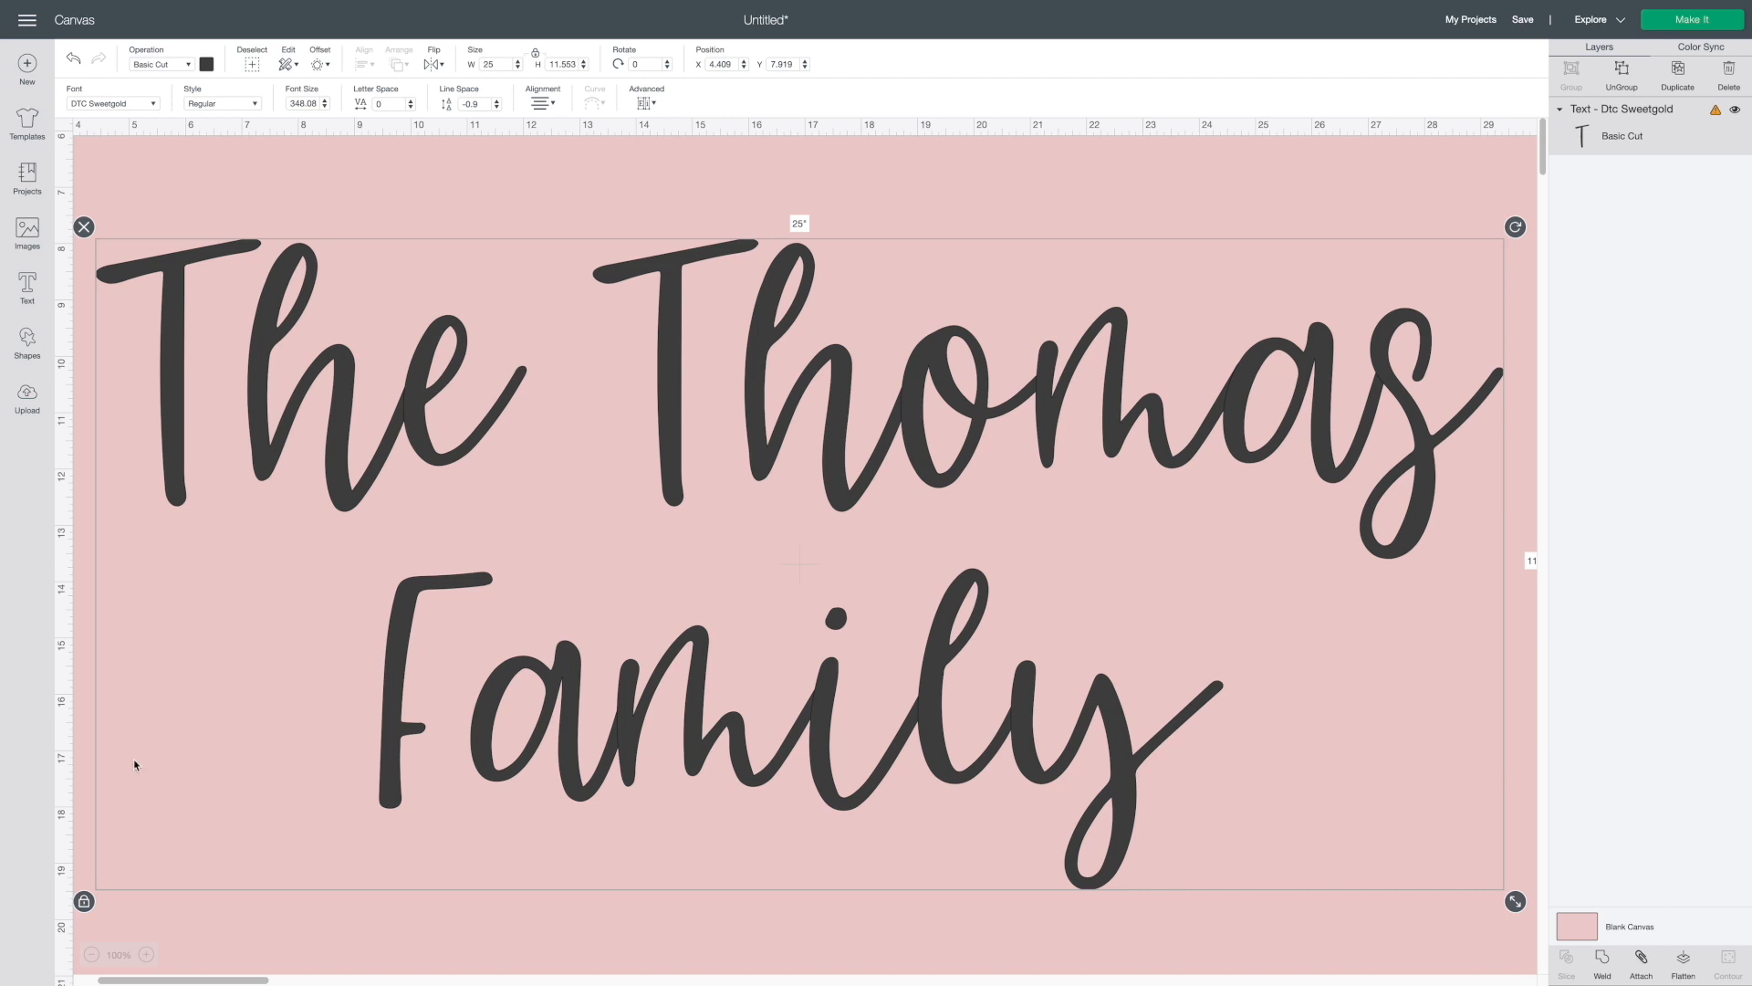
click(147, 953)
click(147, 953)
scroll(575, 888, right, 1)
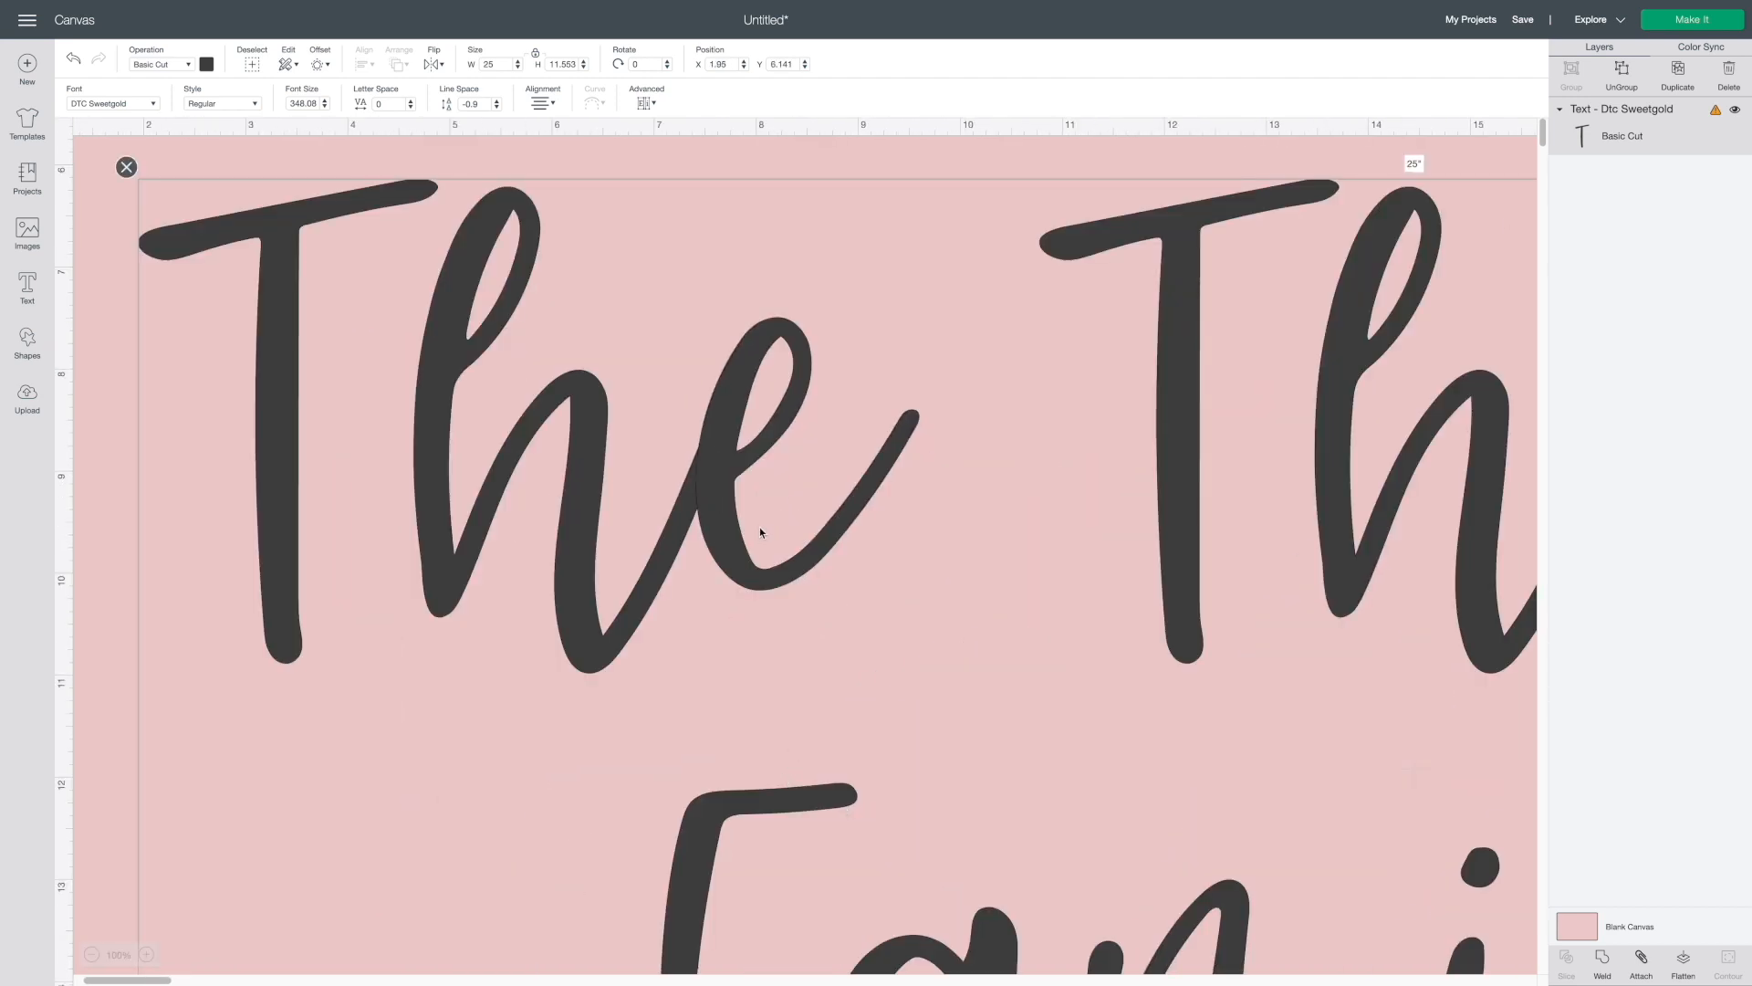
drag(1164, 630, 903, 614)
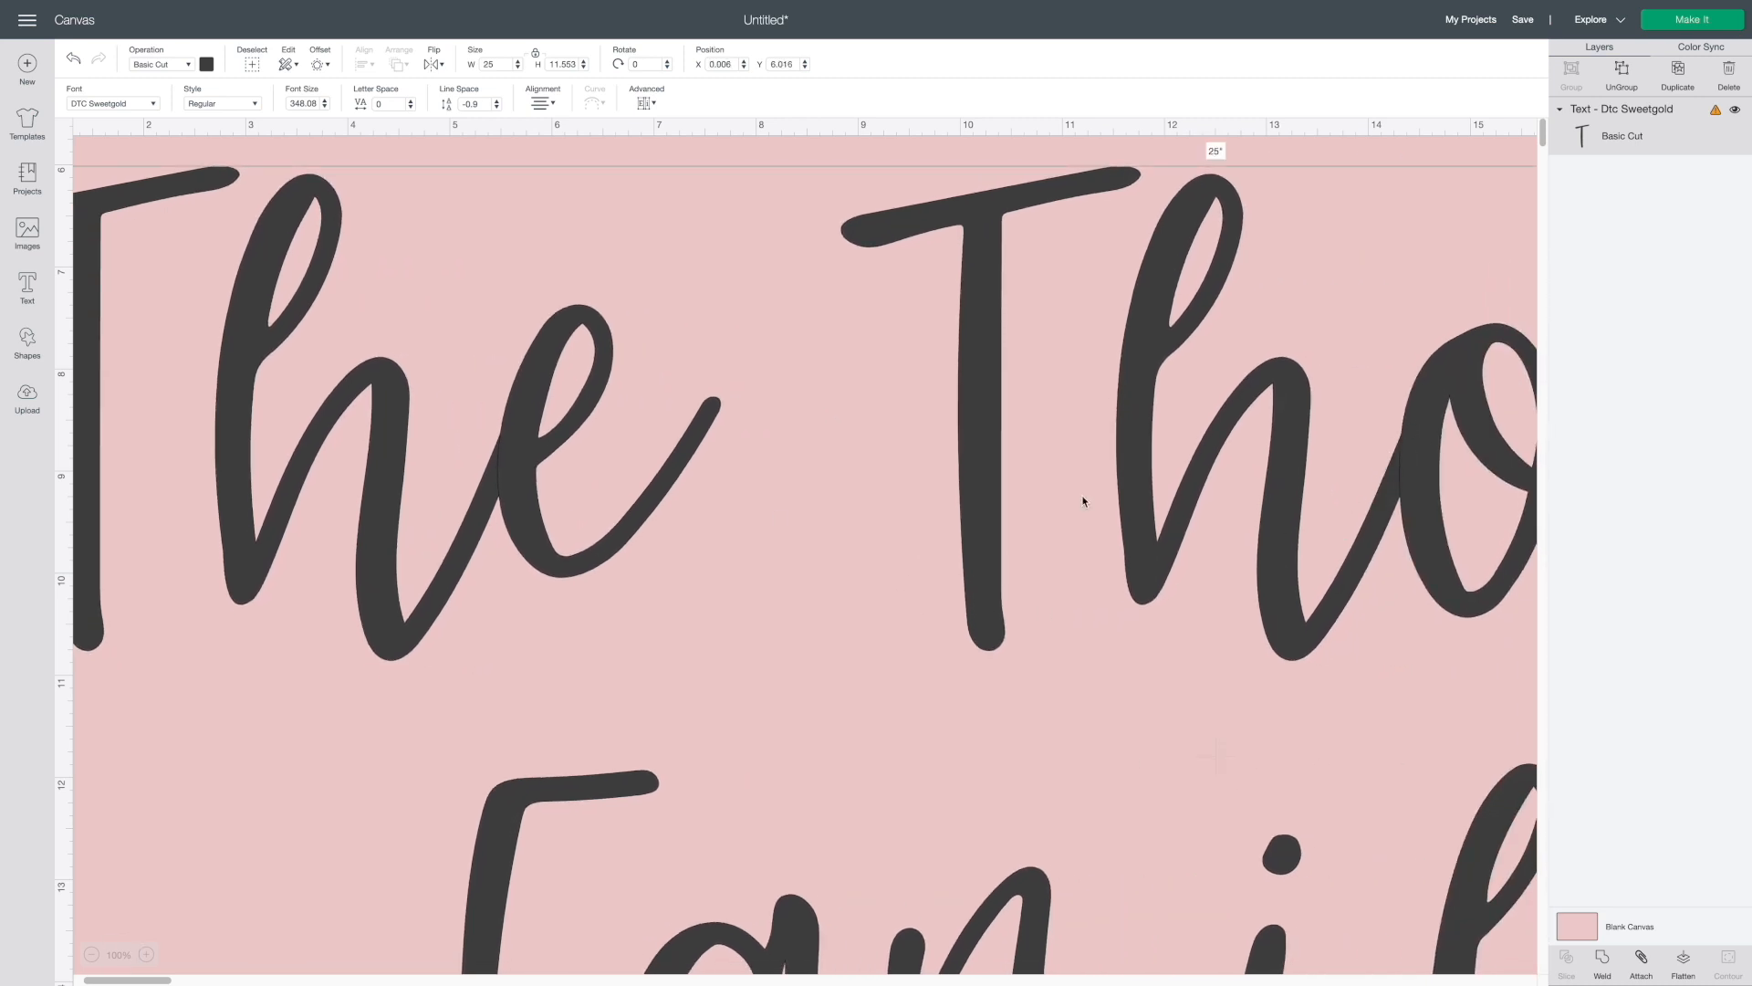
click(1604, 968)
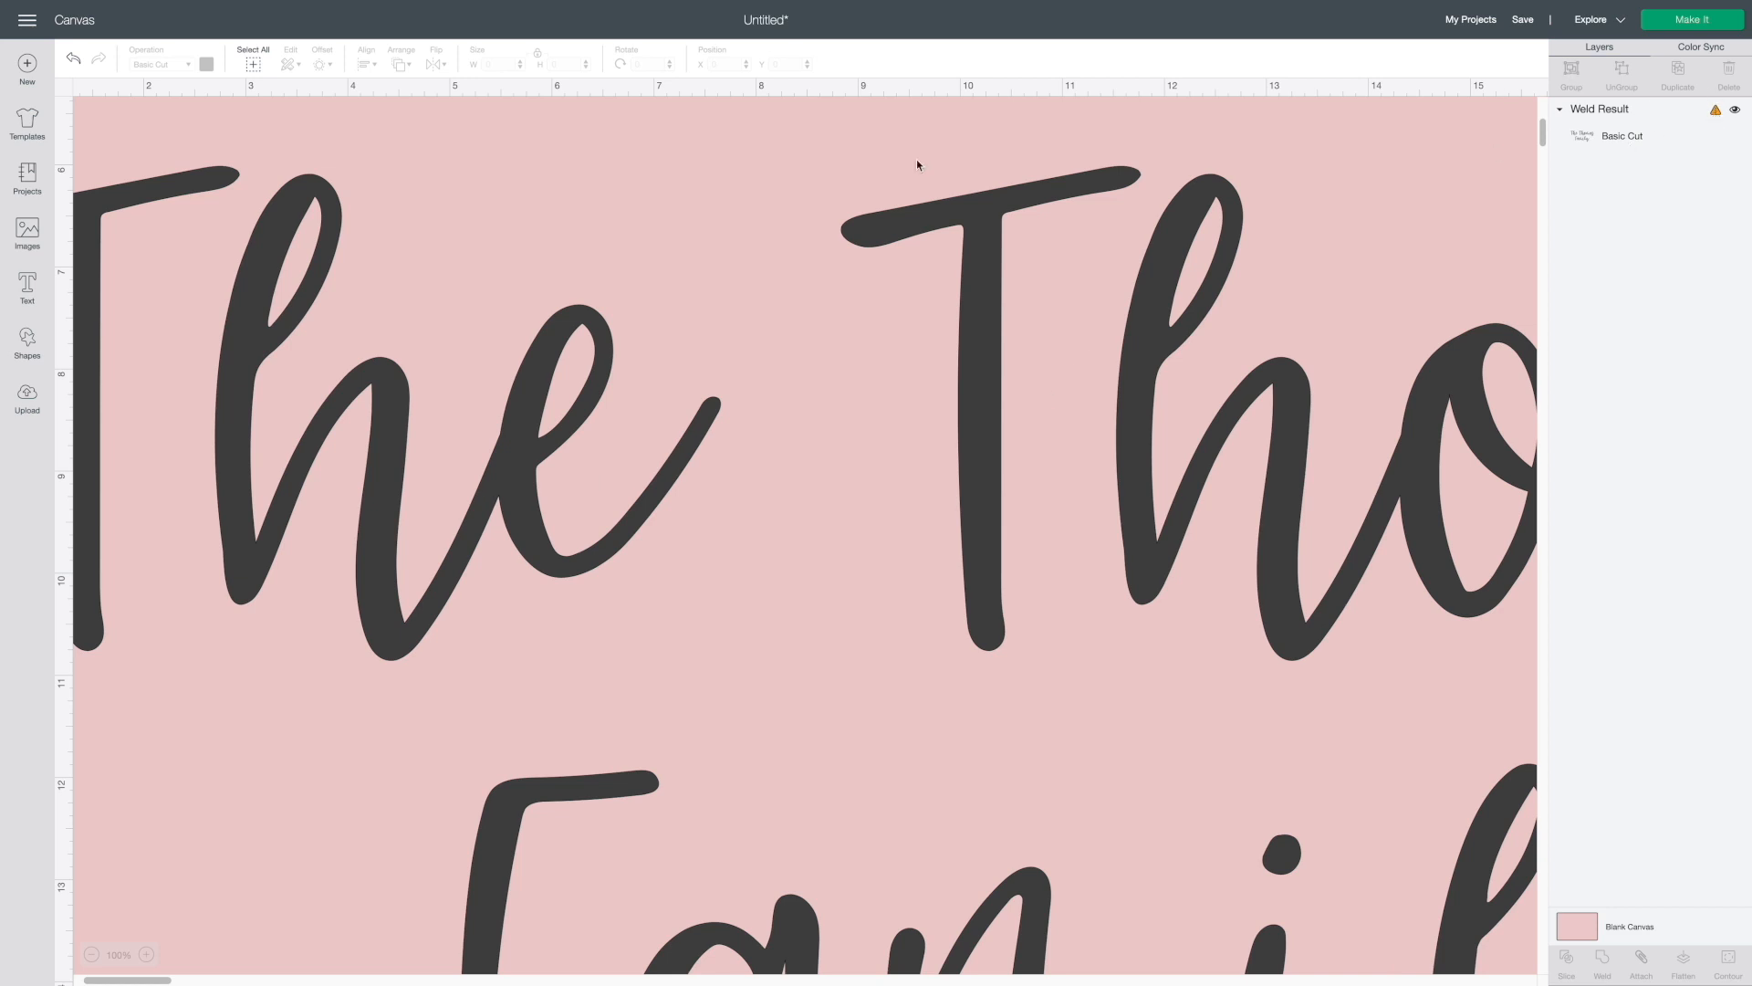
- Set the welded family text's width to 12 inches
click(1054, 201)
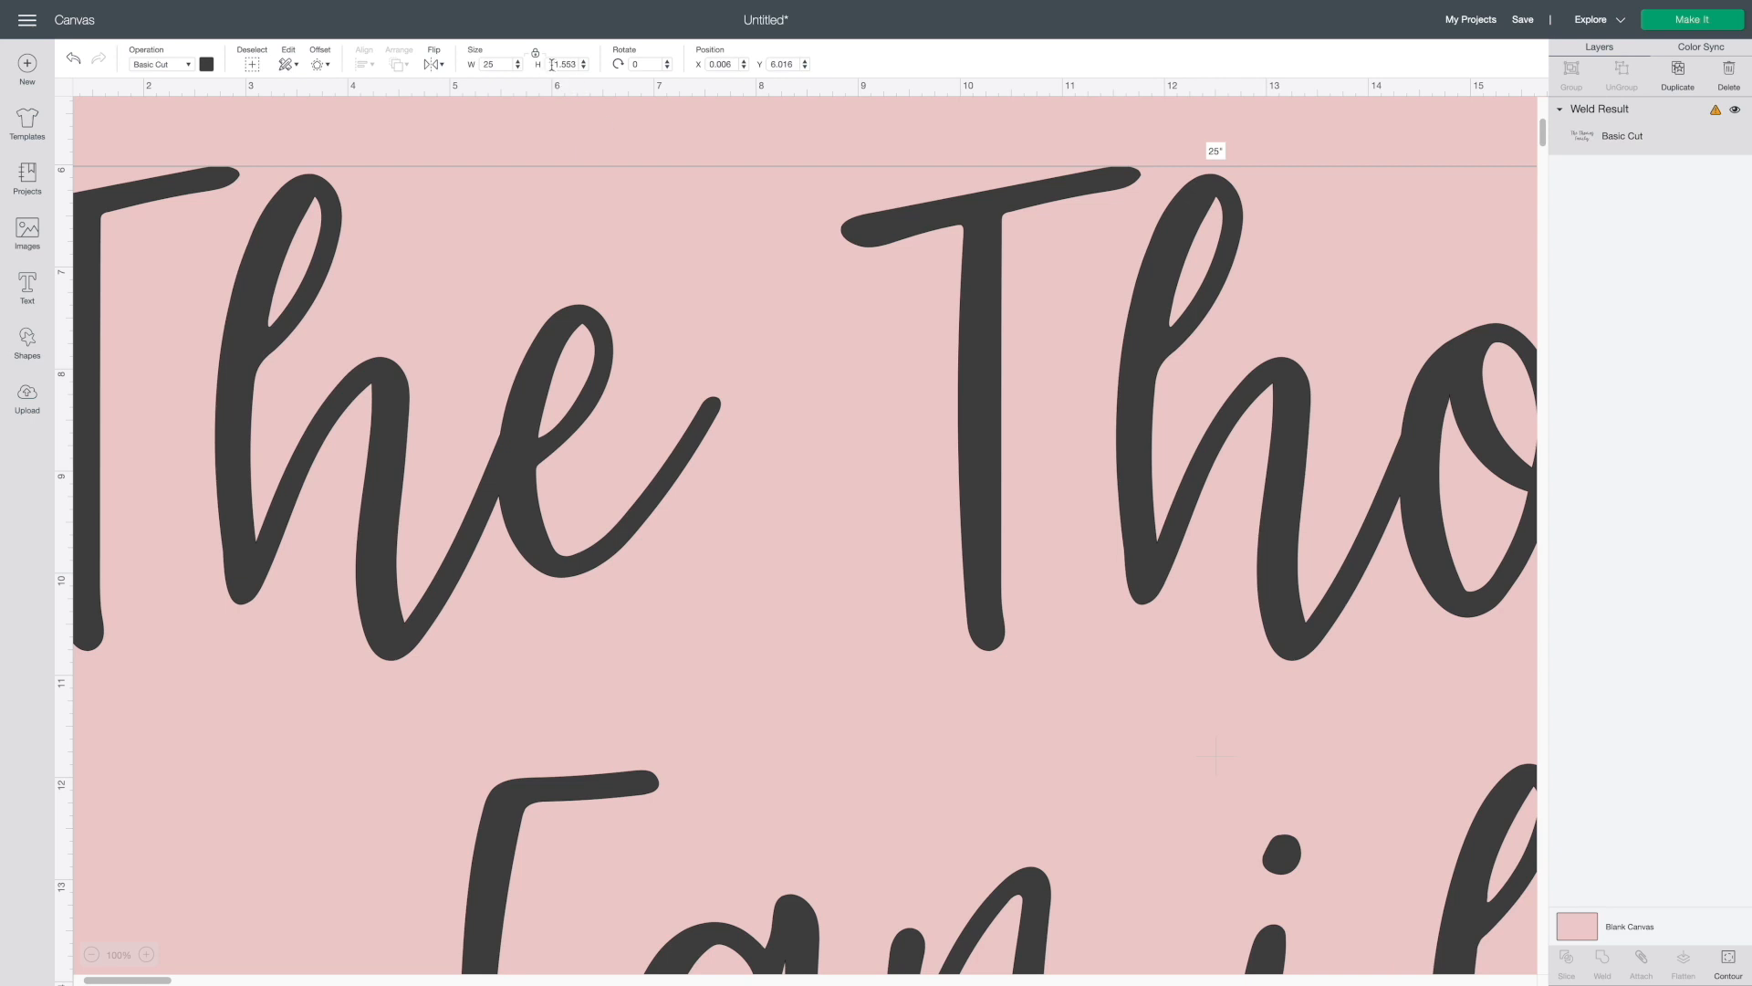
drag(499, 66, 445, 68)
text(12)
key(Return)
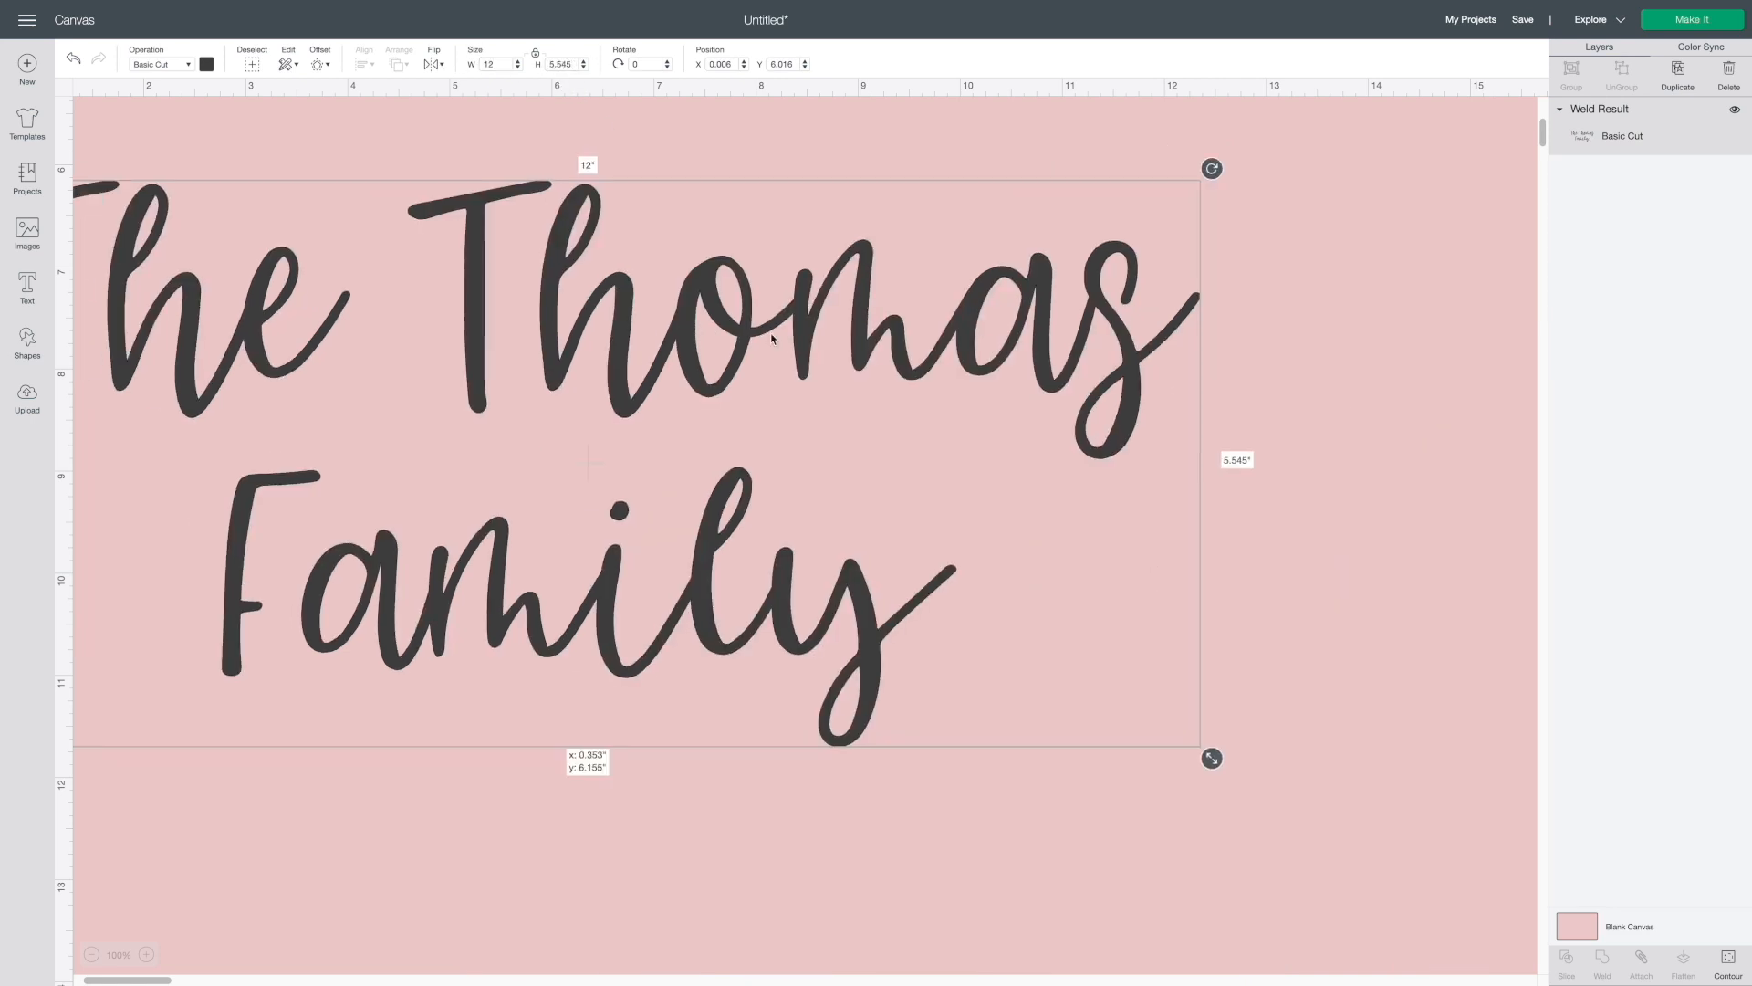
- Preview the project on the cutting mat and return to the canvas
click(1692, 22)
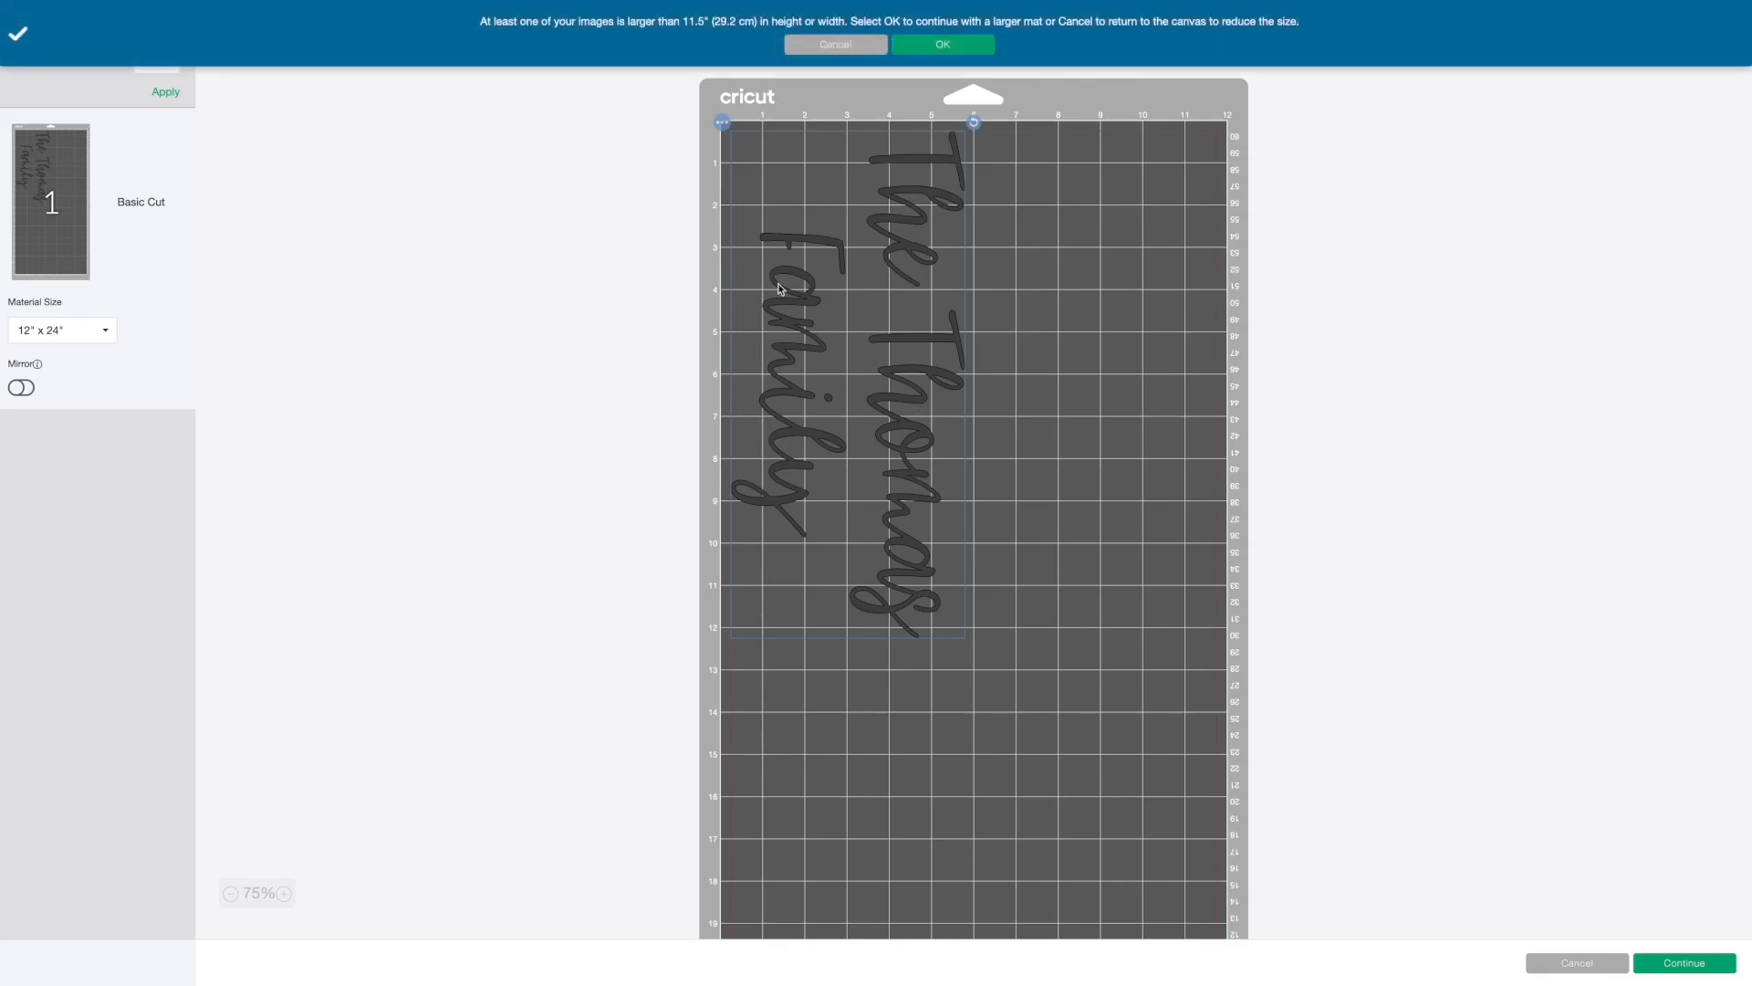
click(1580, 963)
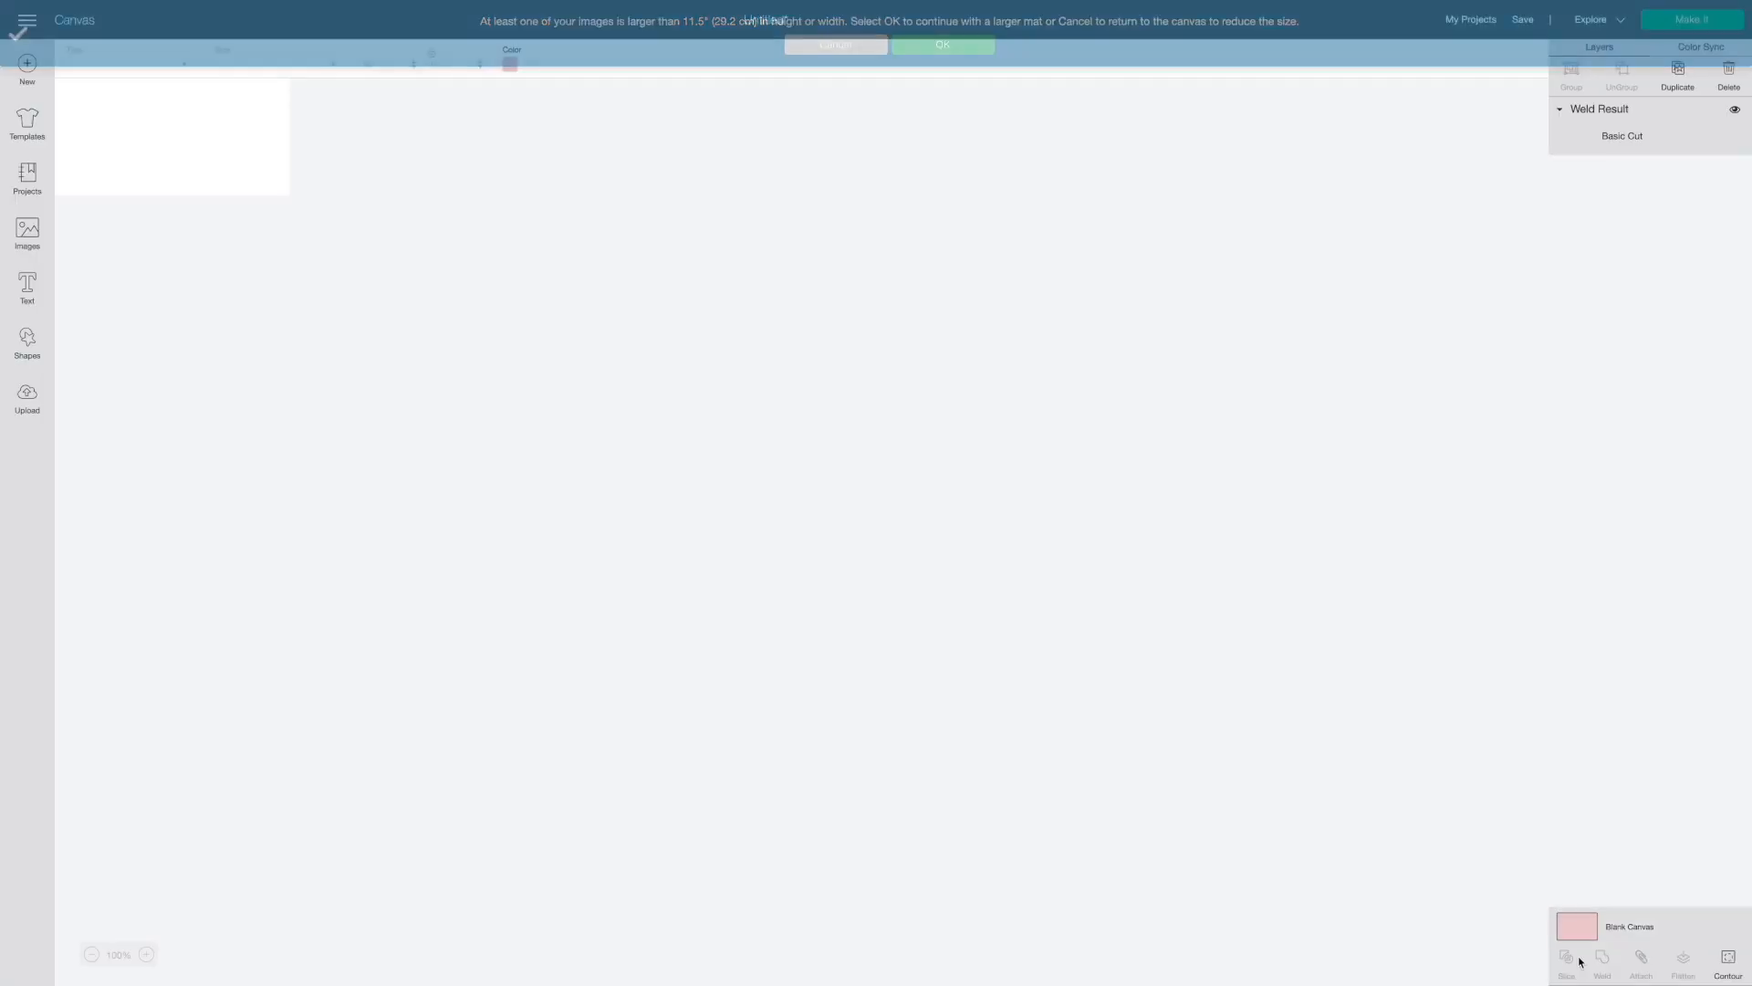
- Move the welded family text to about X 8.9, Y 10.4, keeping the current project open
drag(702, 516, 838, 569)
click(46, 86)
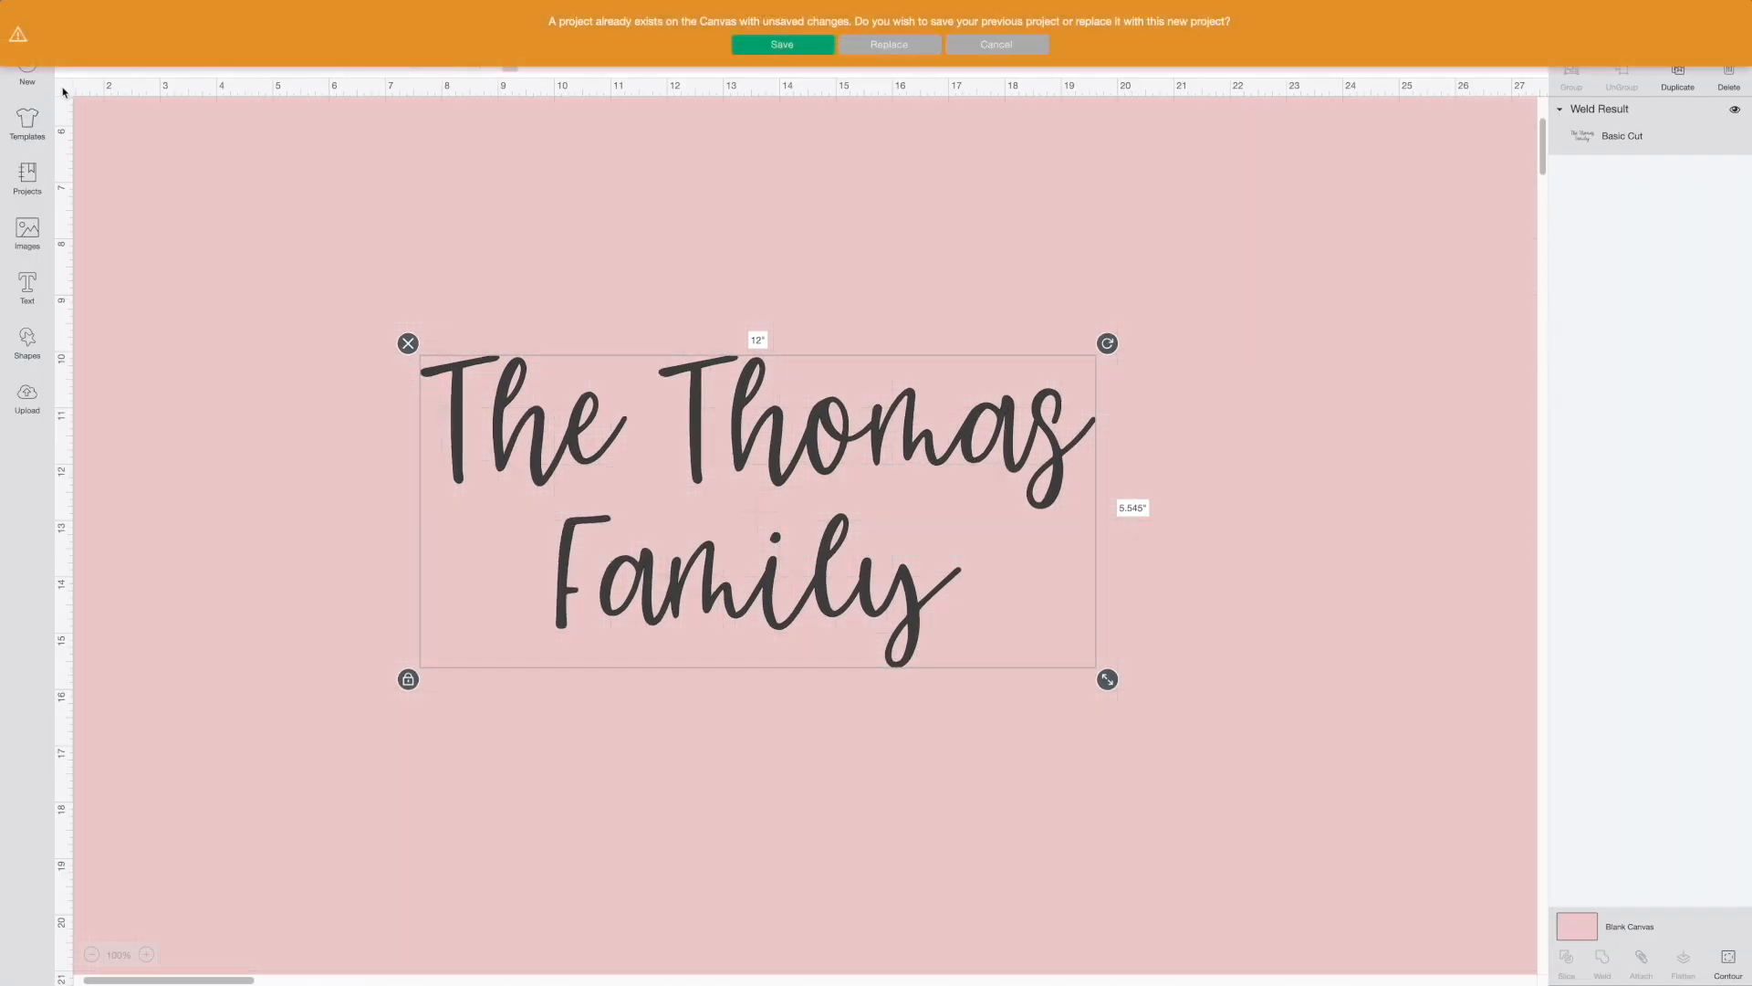
click(1031, 48)
drag(867, 439, 915, 449)
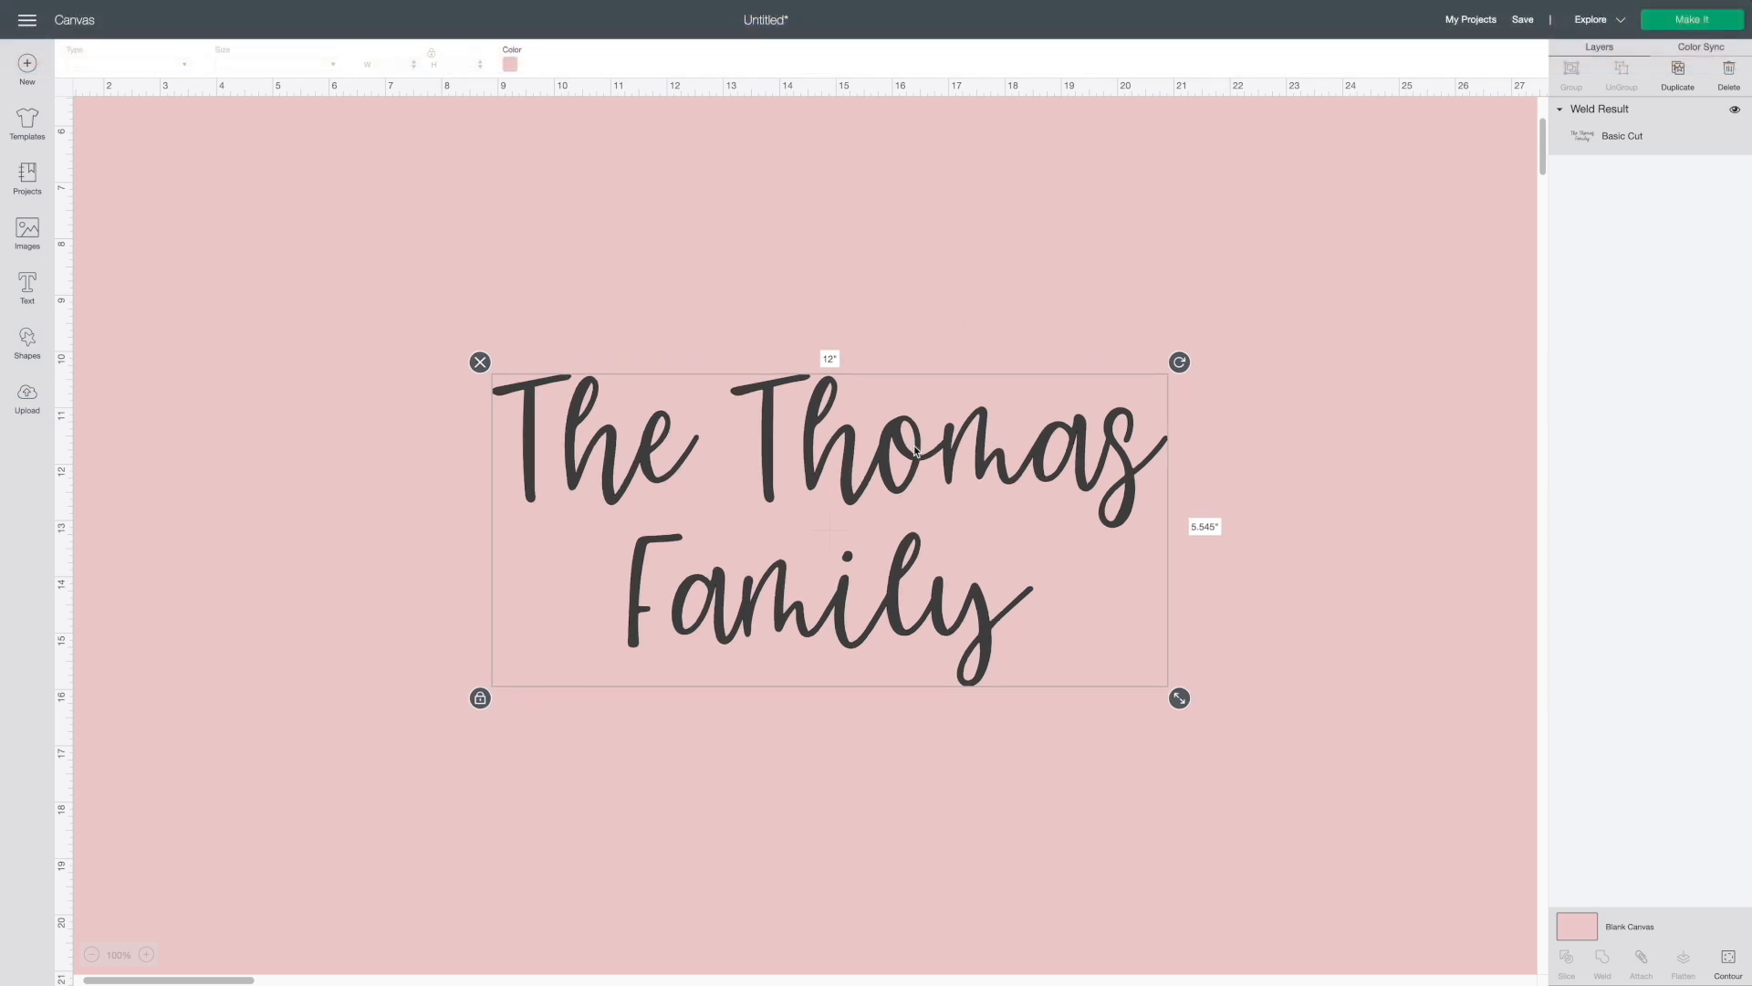
click(33, 289)
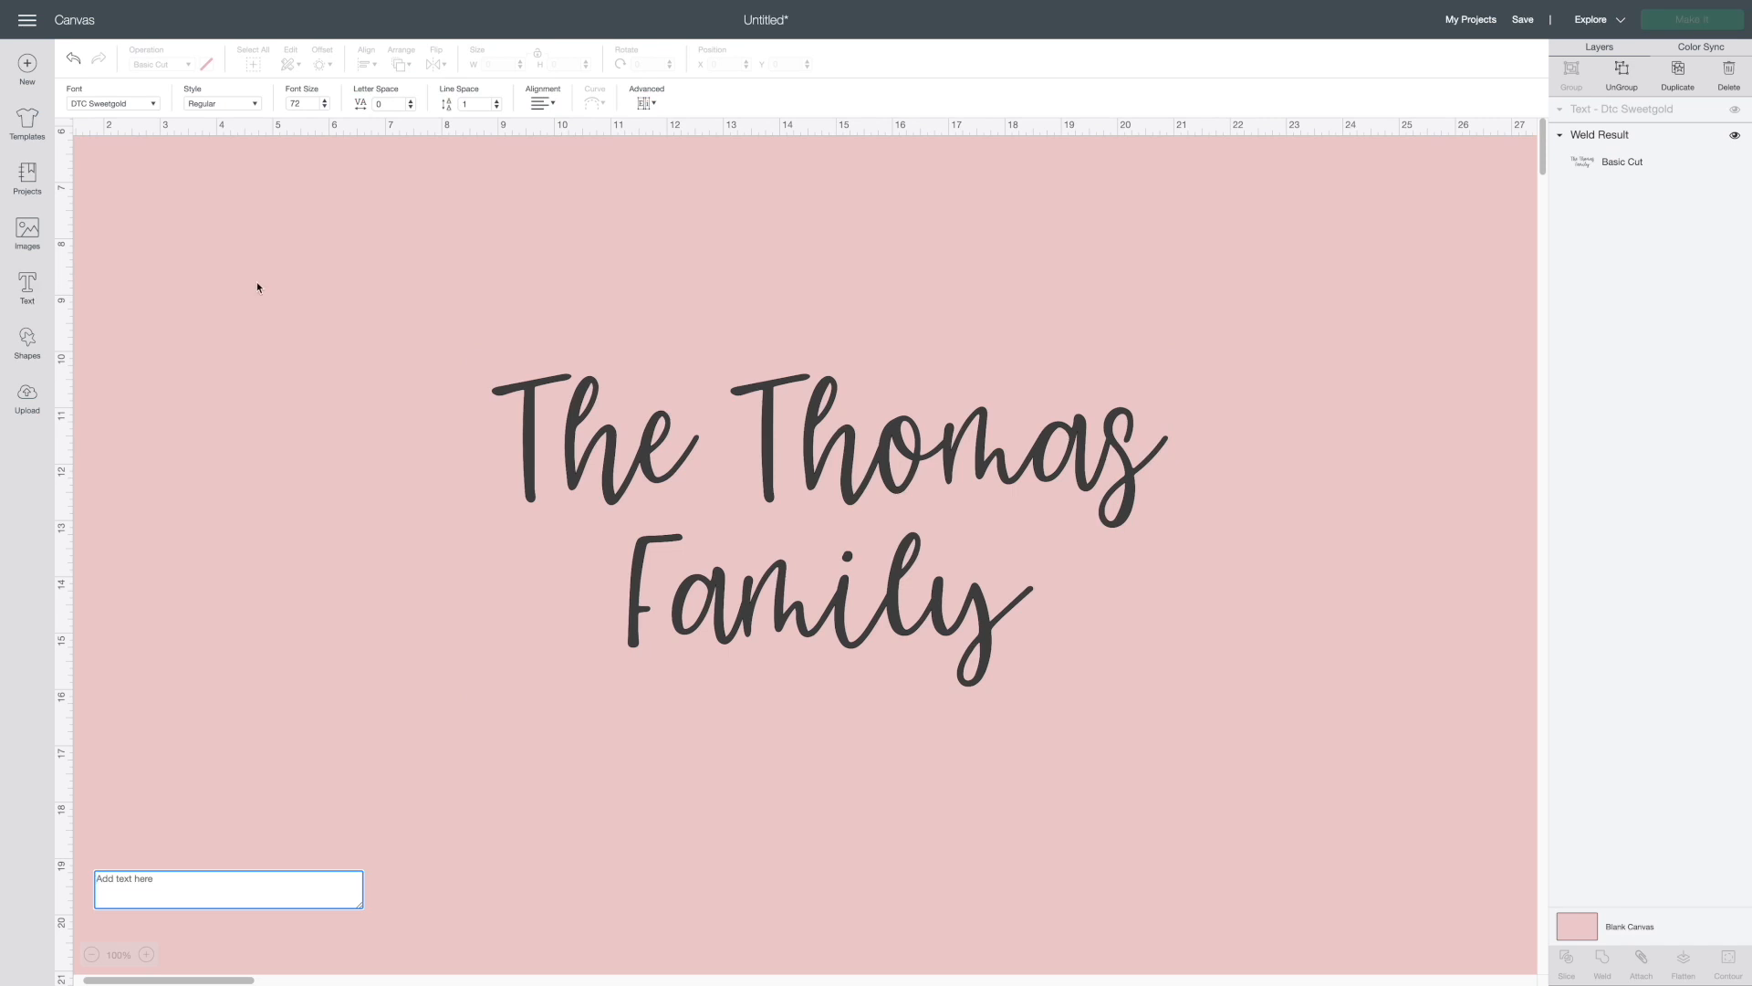
click(153, 100)
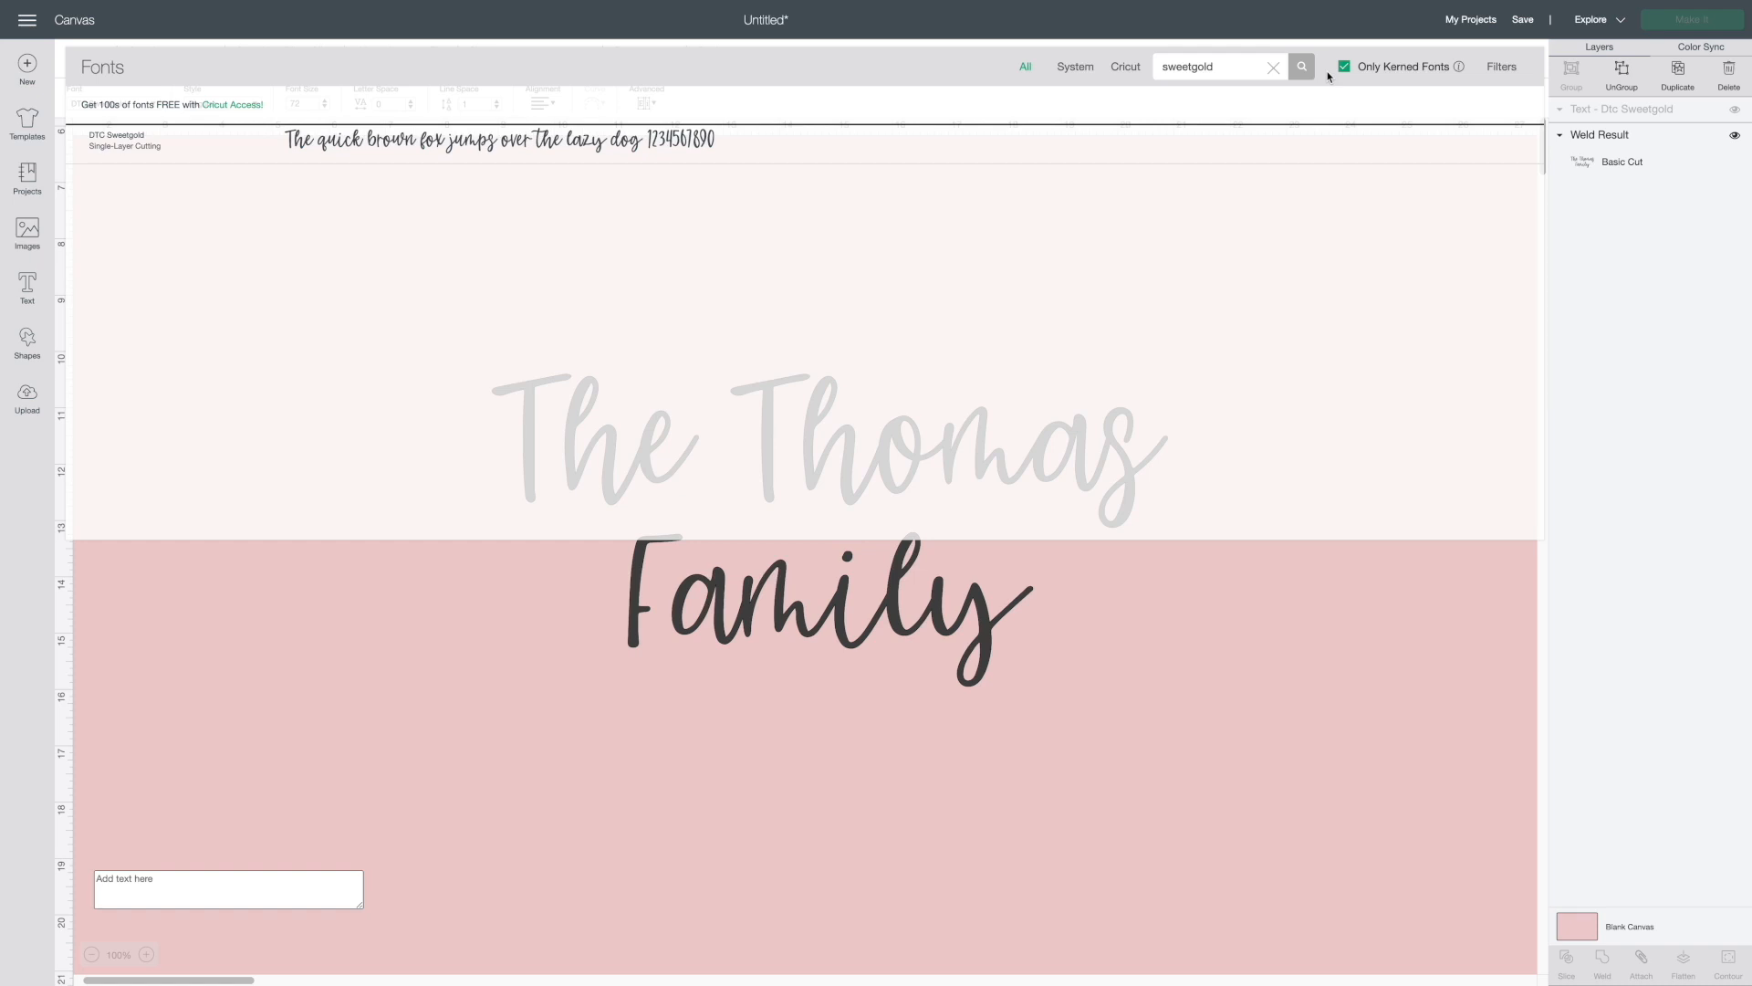
click(1217, 587)
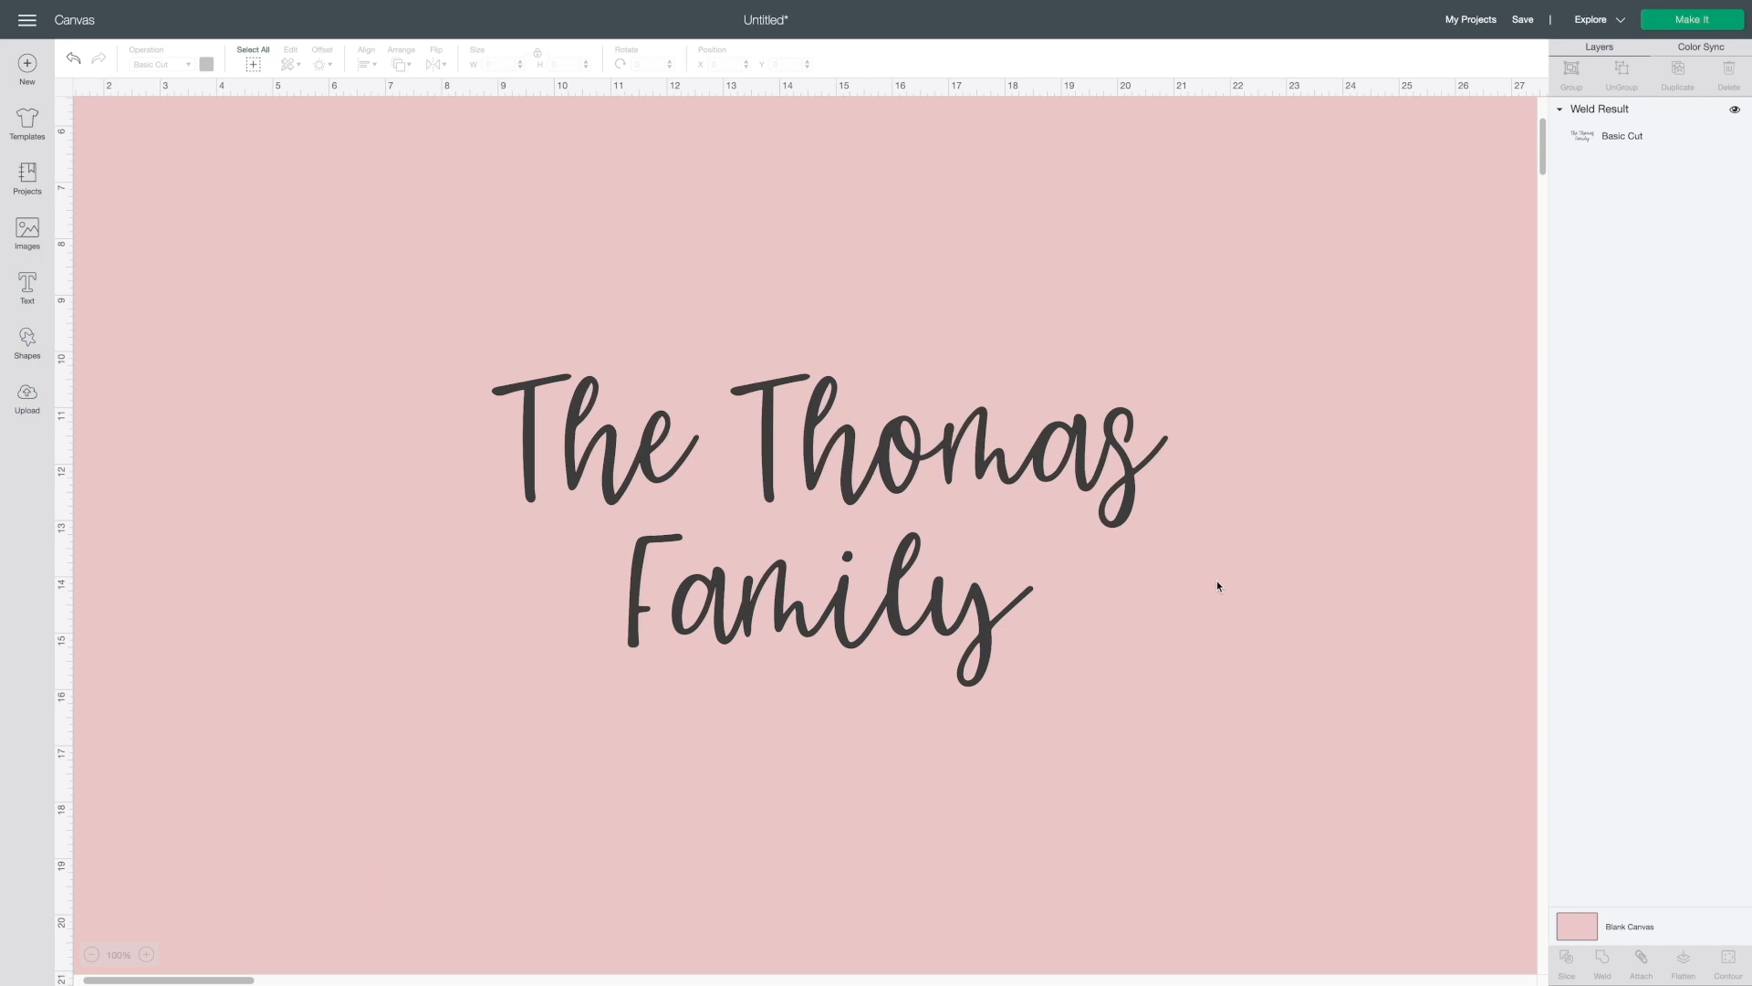
- Add a 0.25 in offset with rounded corners around the welded family text
click(947, 463)
scroll(901, 466, down, 1)
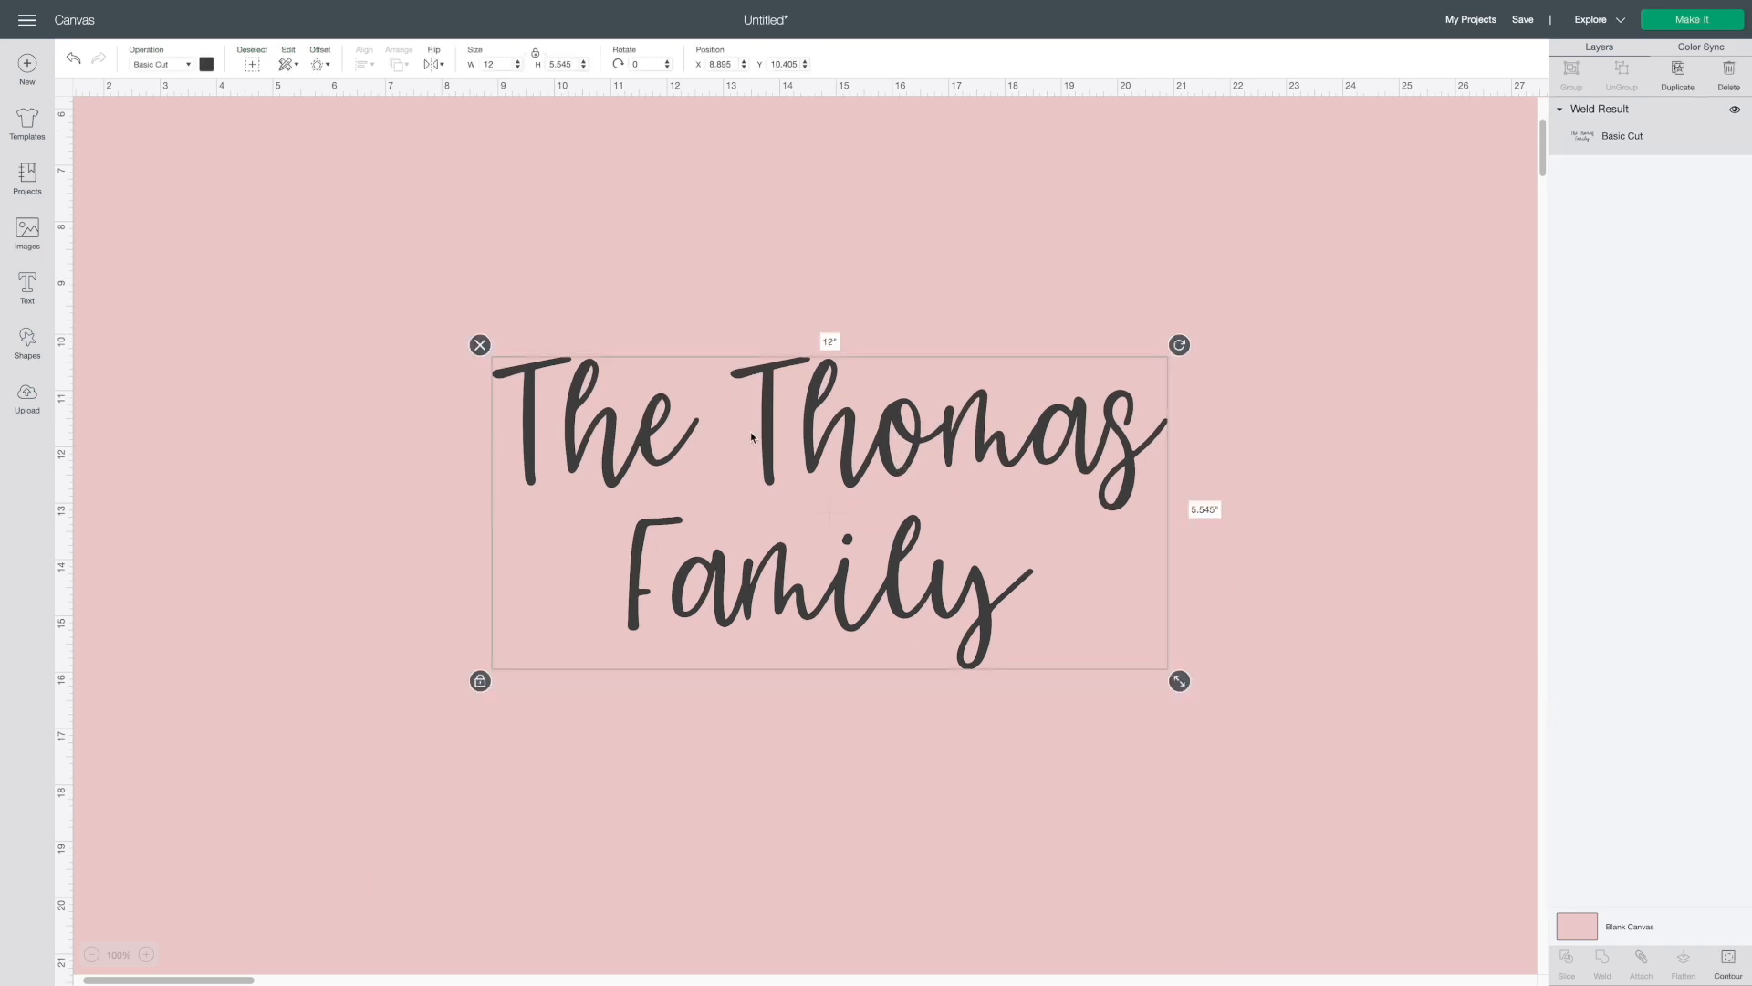
scroll(751, 437, down, 1)
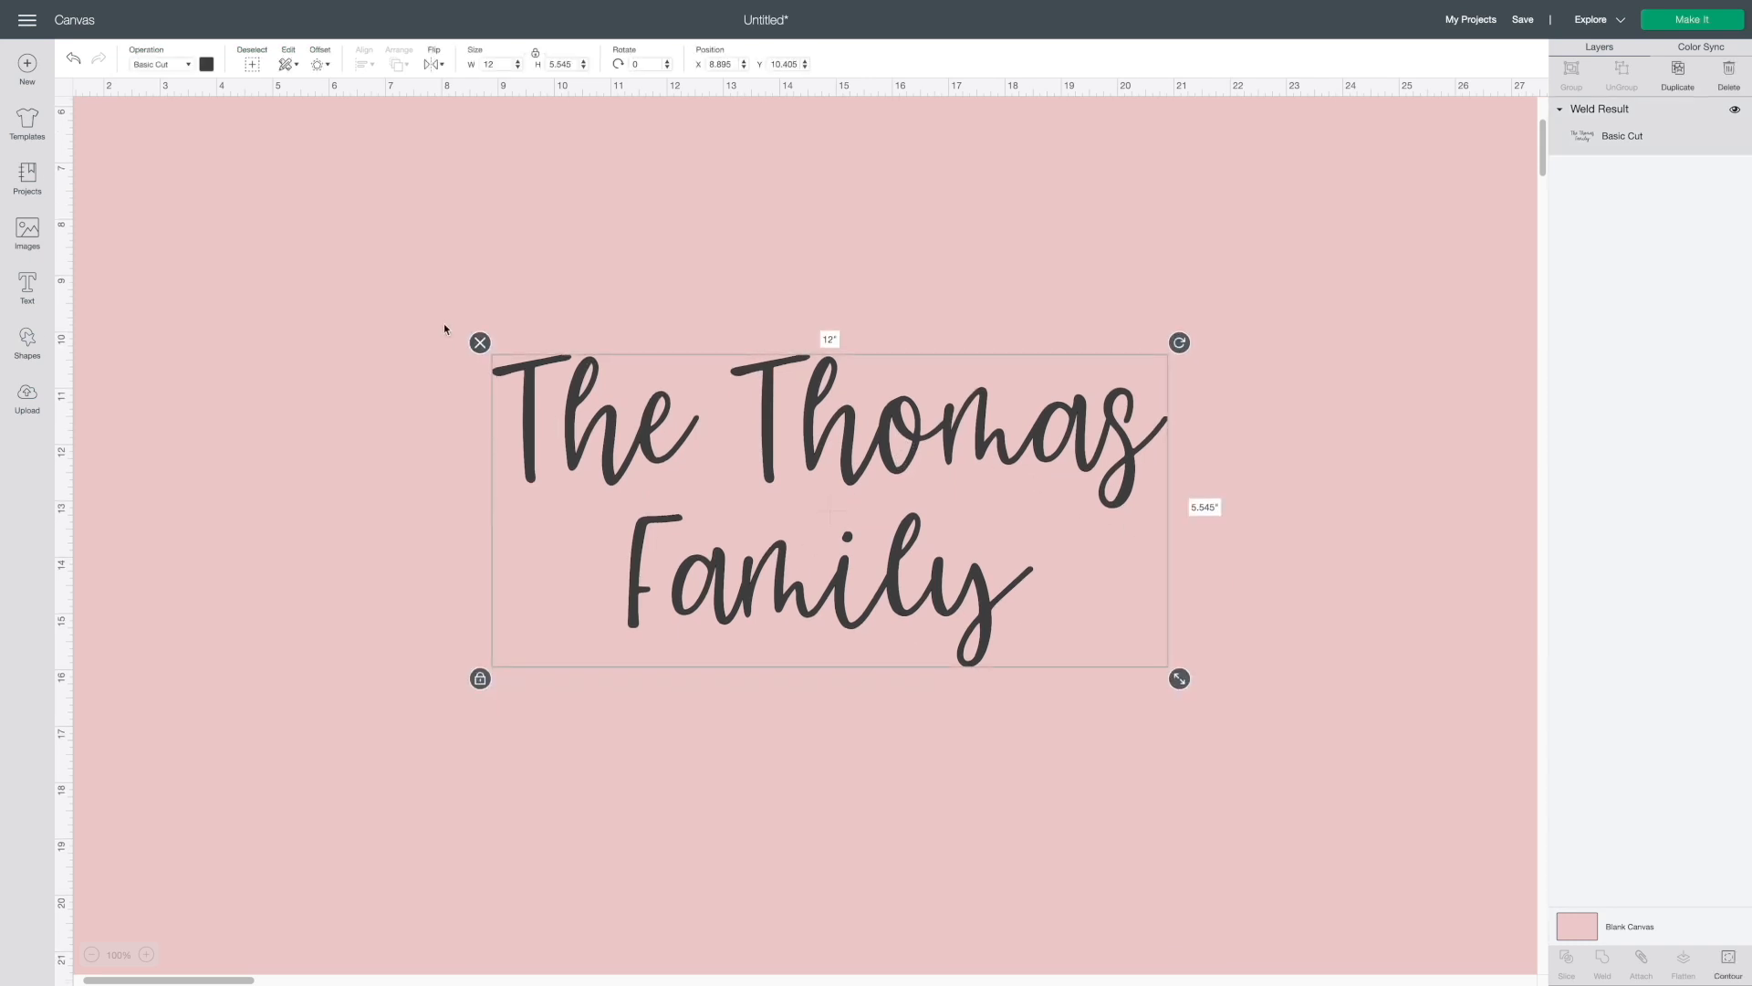
click(325, 59)
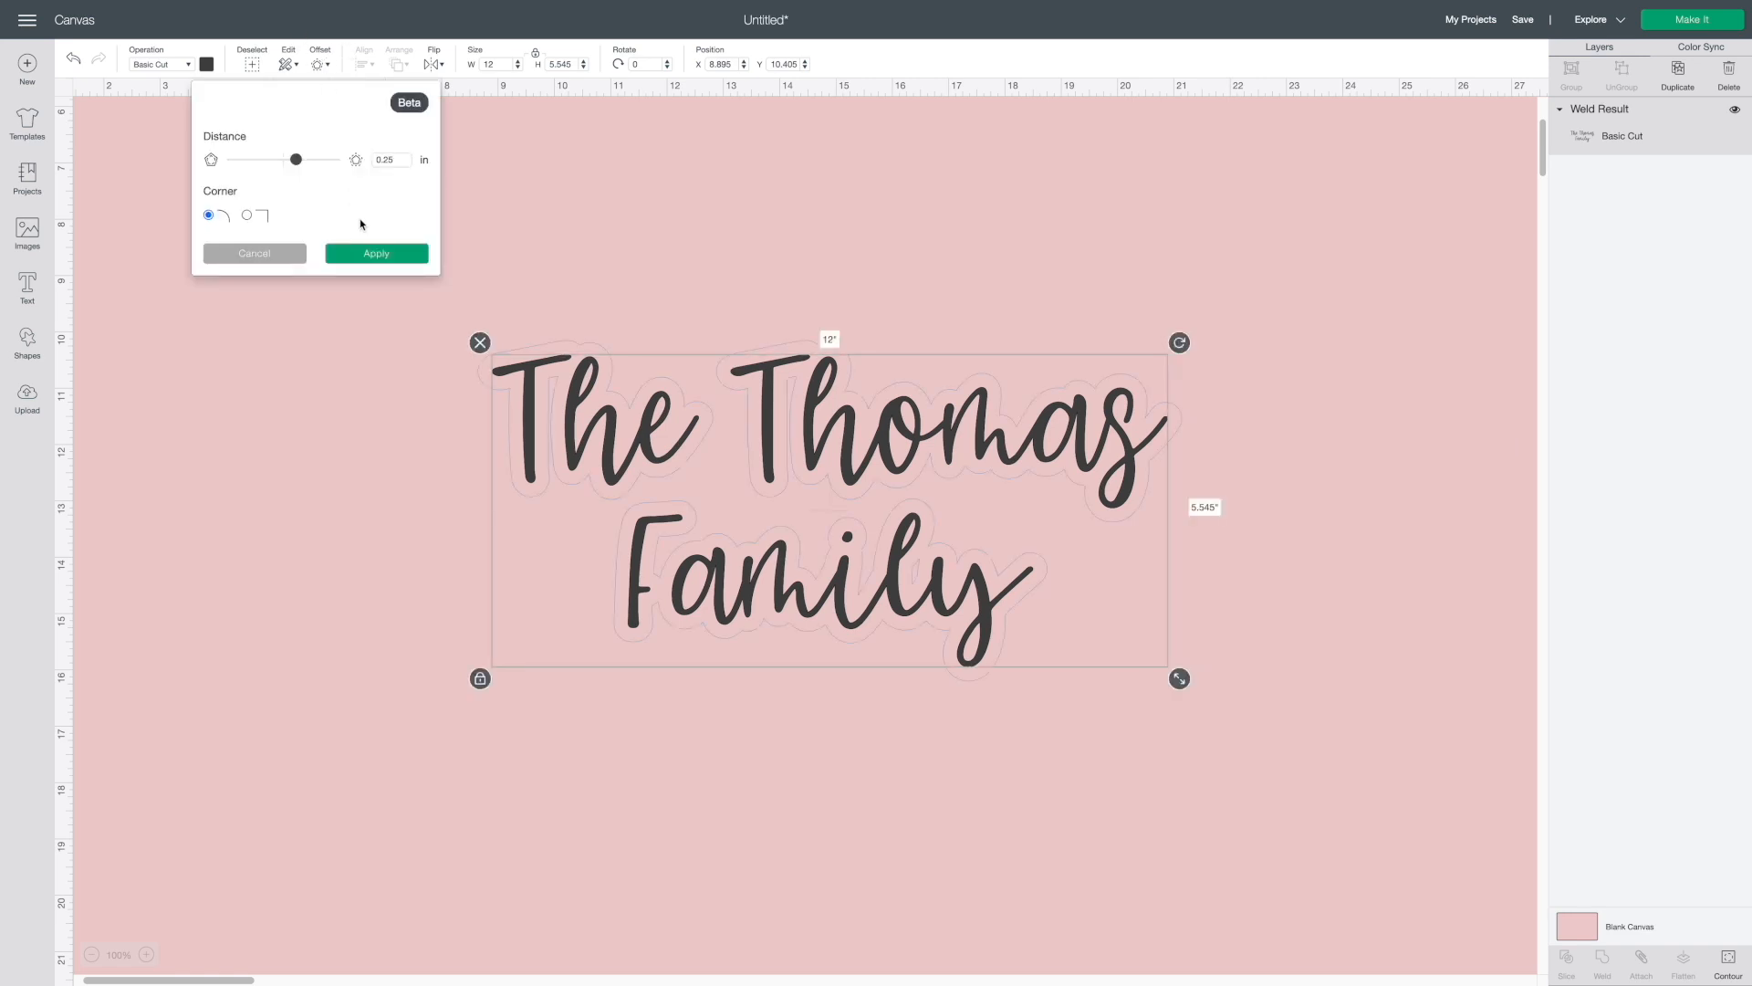
click(373, 259)
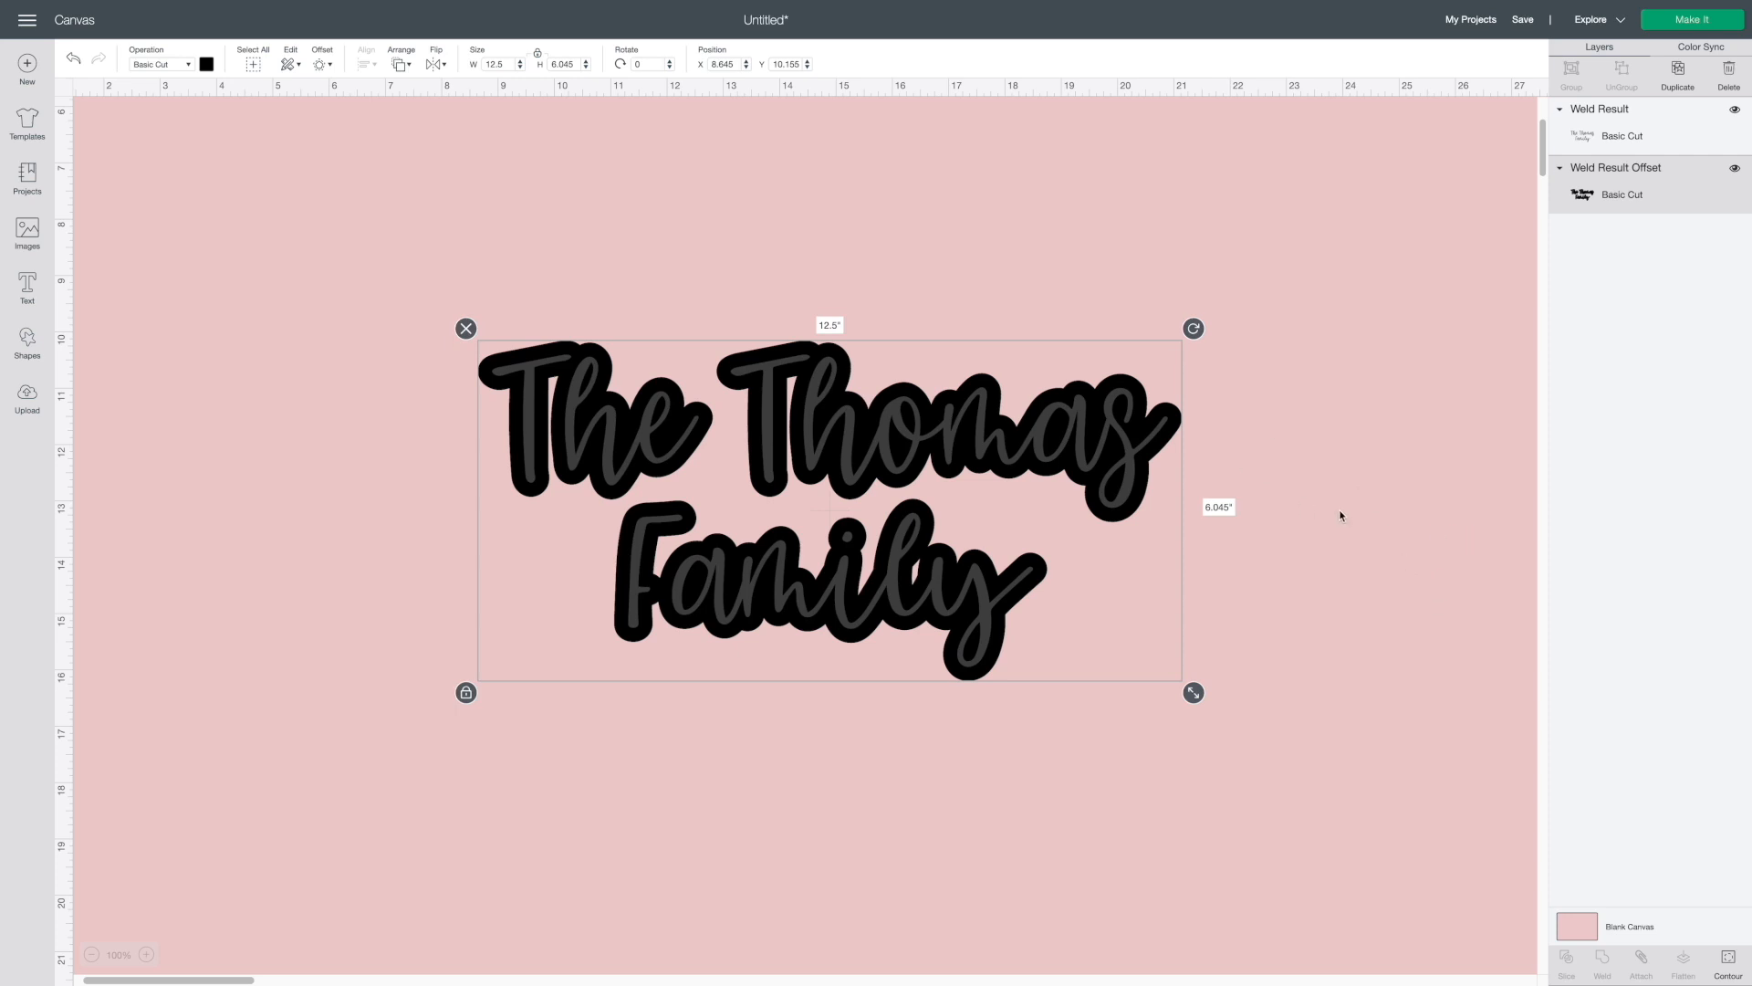
- Slice the welded family text out of its offset shape and move the three resulting pieces apart
drag(422, 216, 1162, 715)
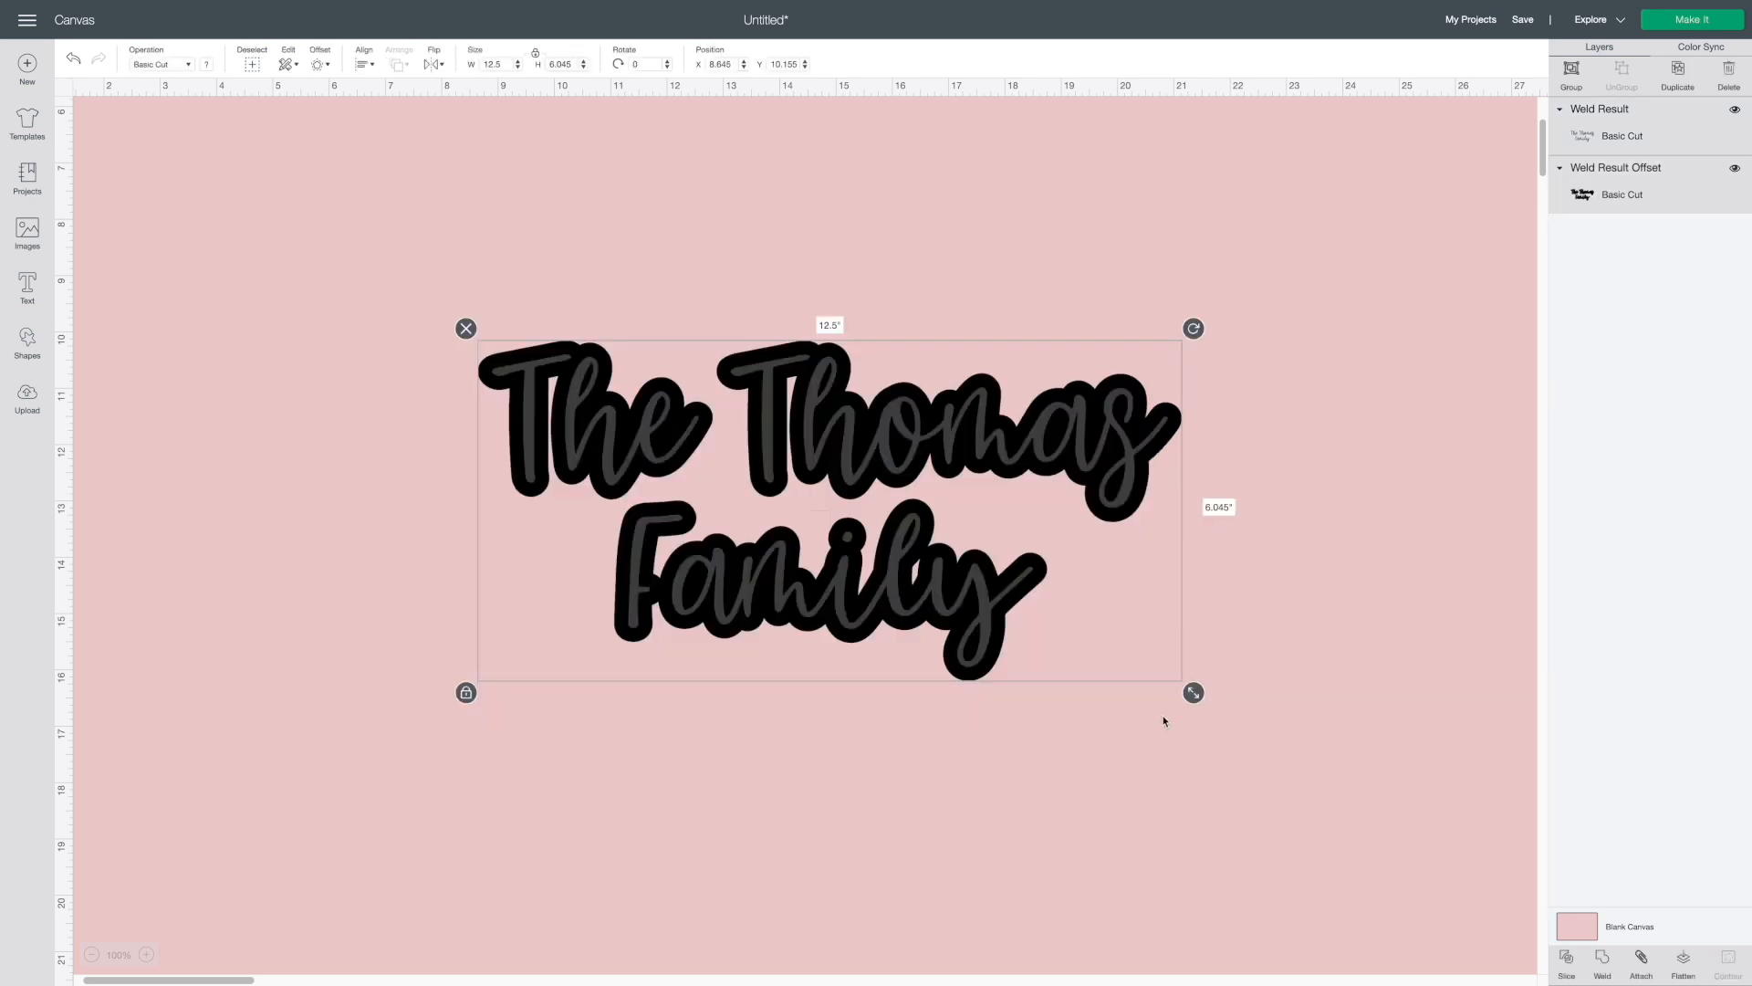
click(1566, 960)
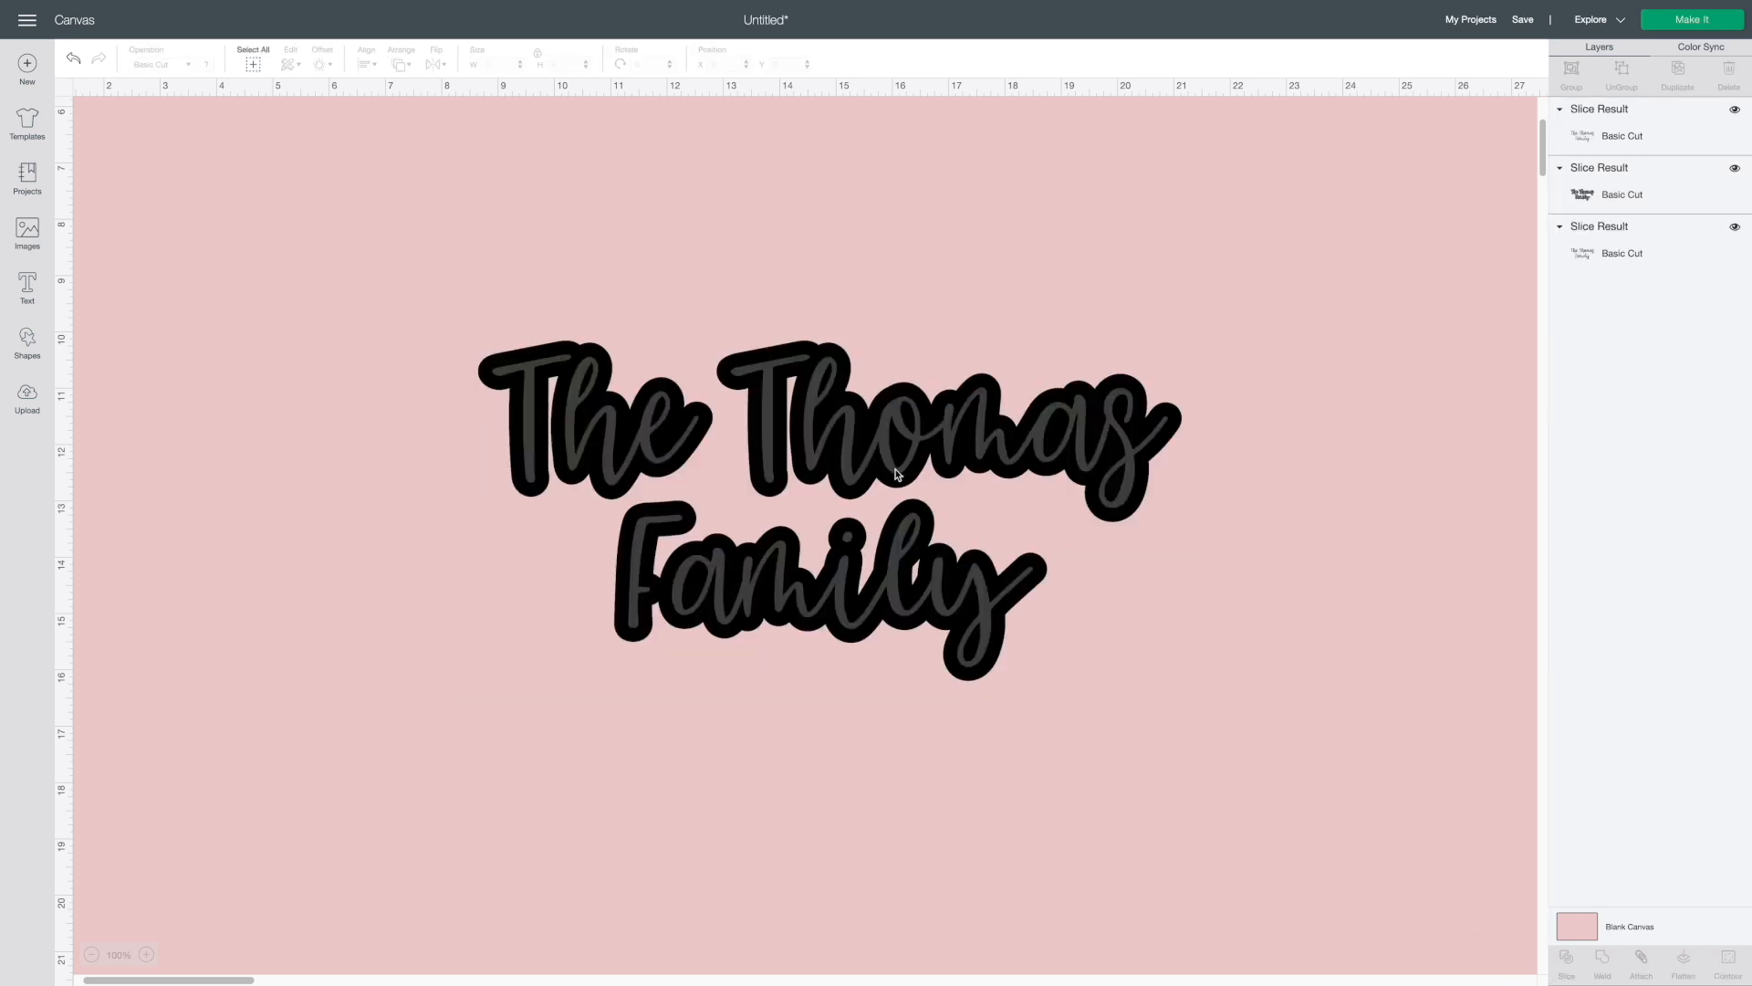
drag(934, 536, 993, 845)
drag(892, 464, 919, 223)
drag(633, 568, 306, 702)
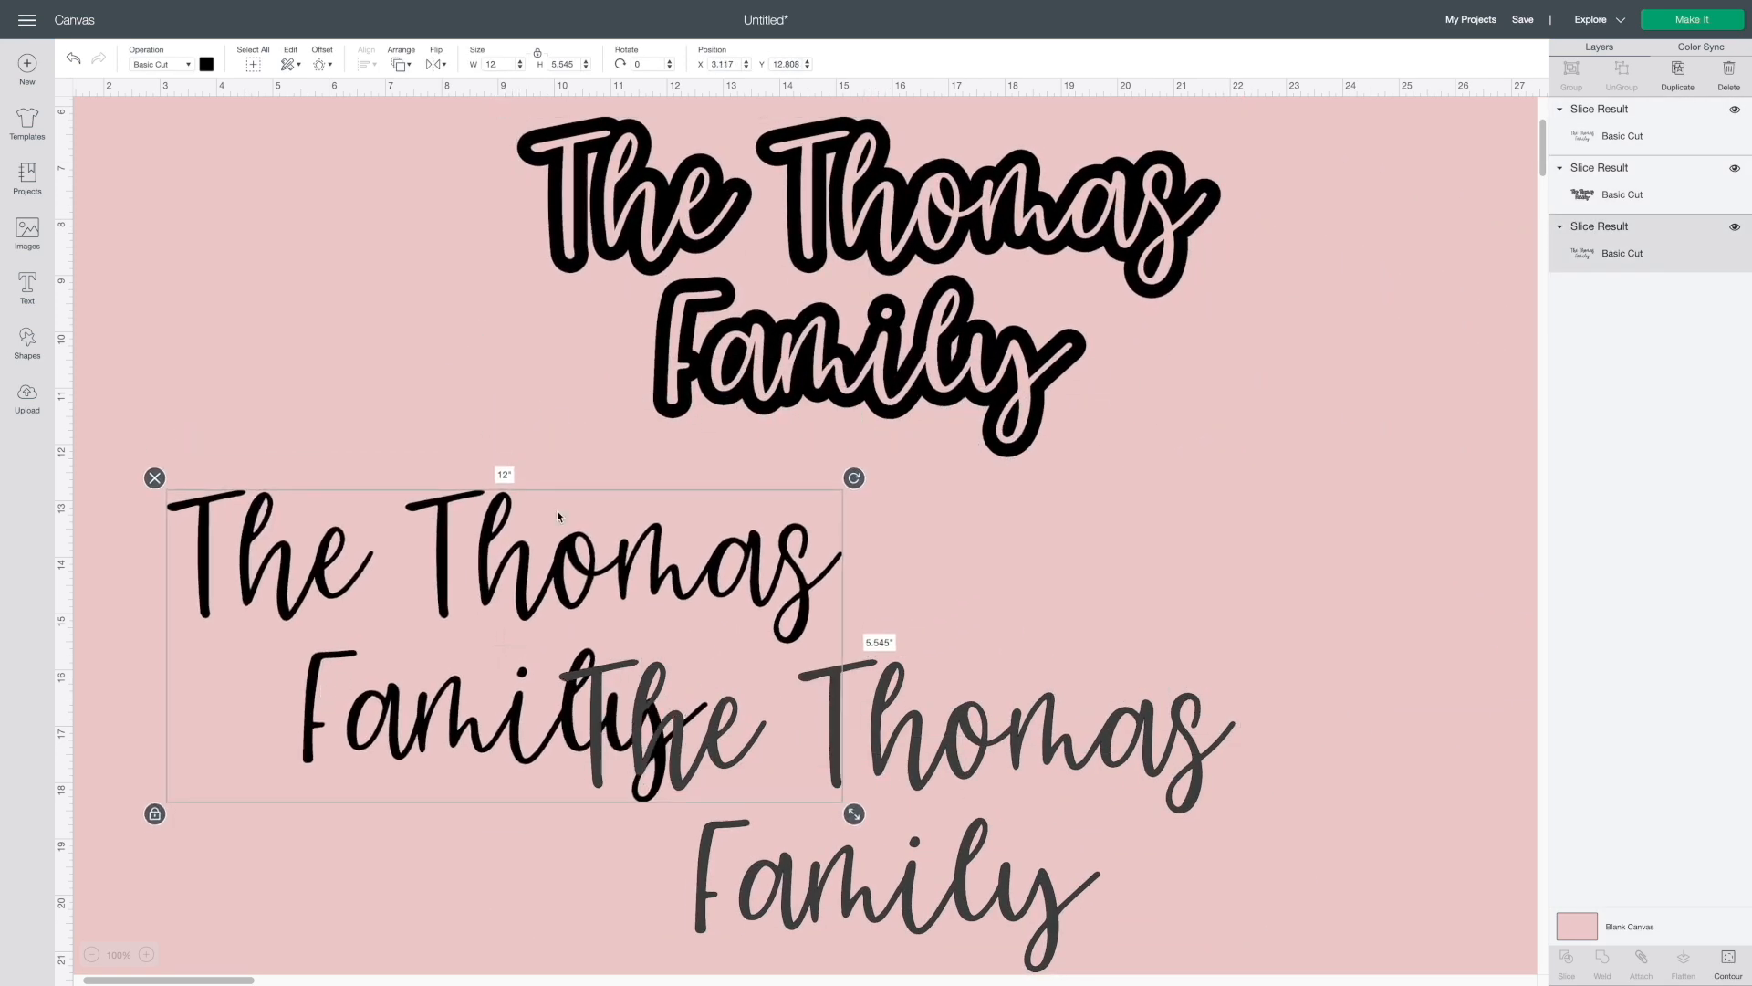
drag(1172, 427, 1196, 472)
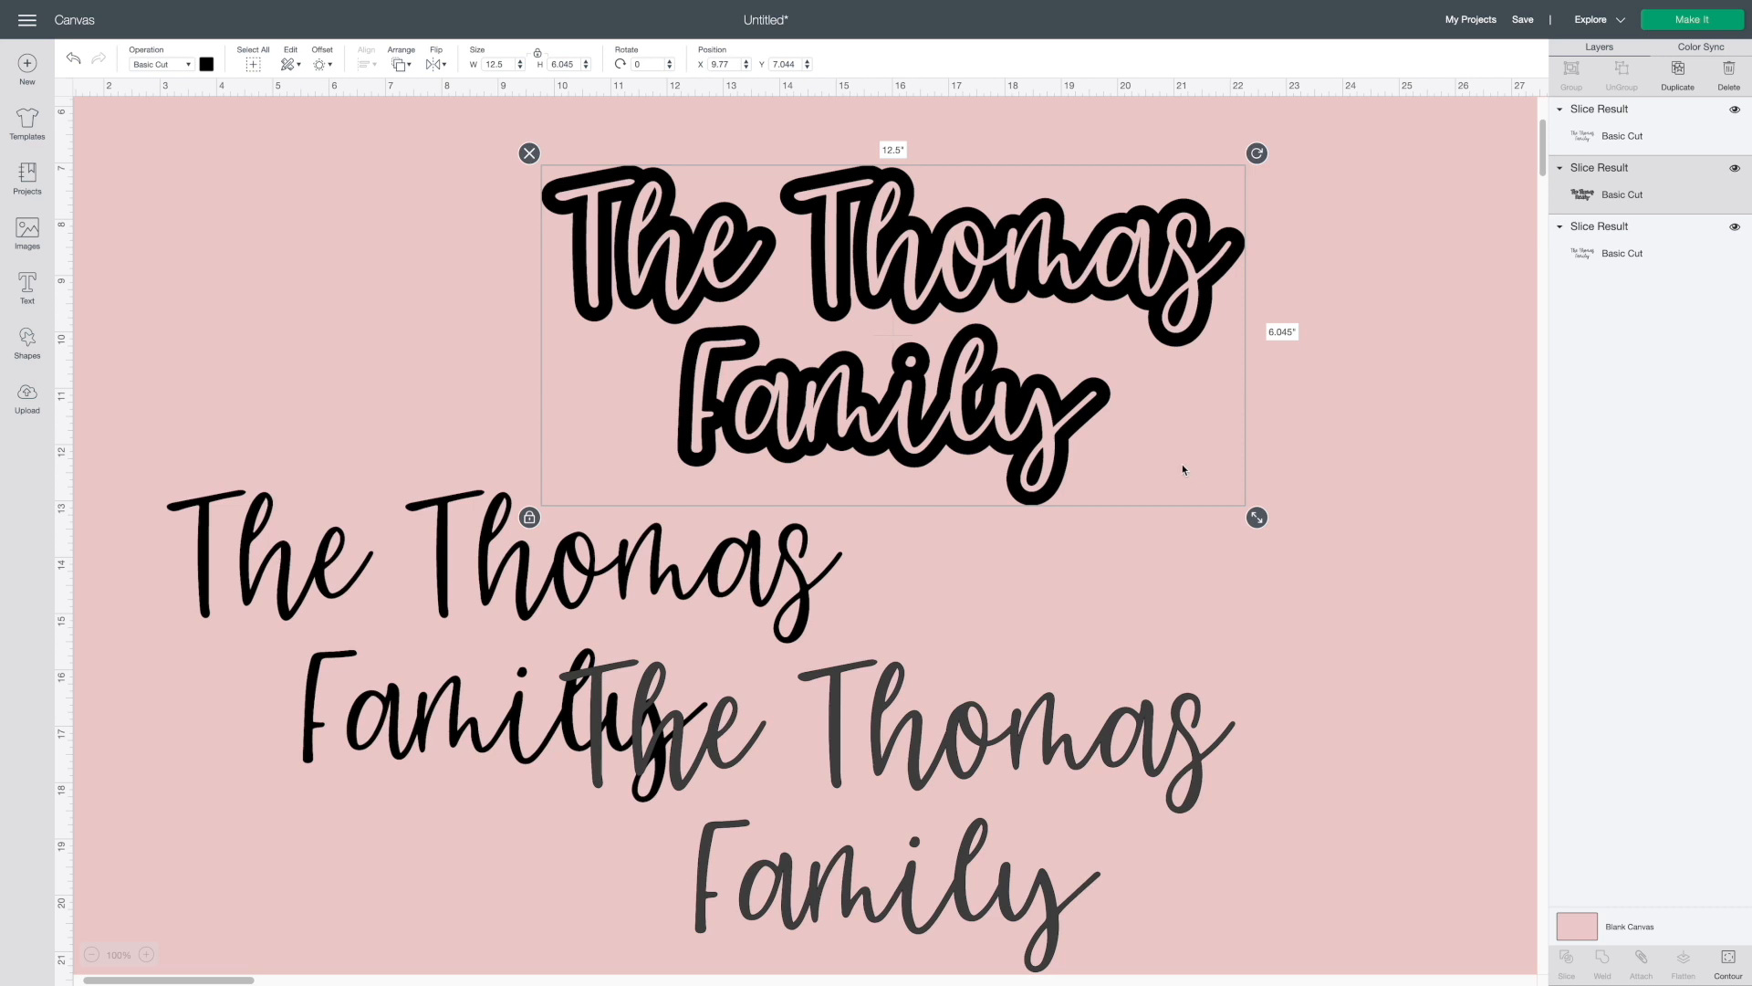